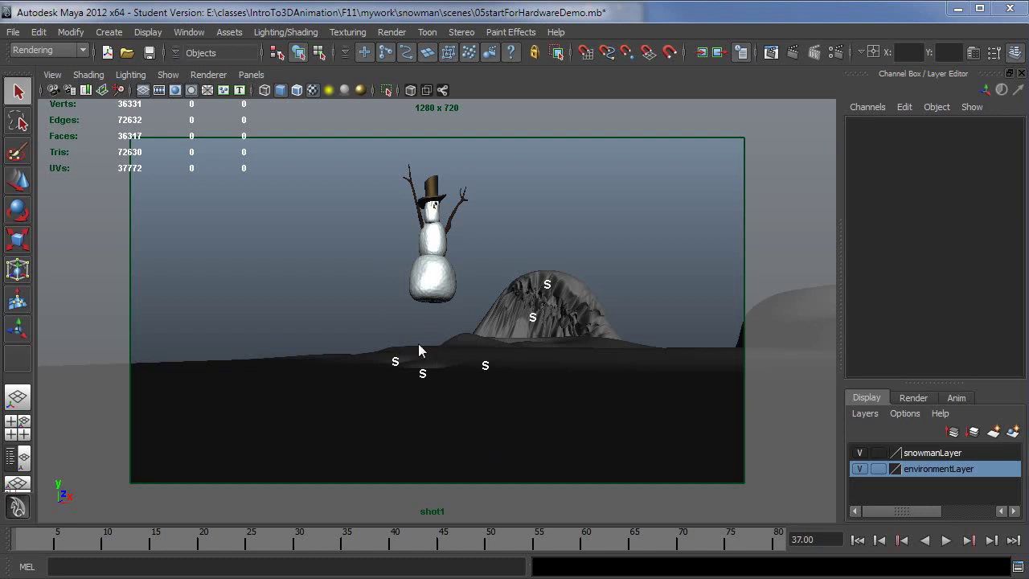
Step: Assign the existing blinn1 material to the nurbsPlane1 ground surface
{"action": "right_click", "coordinate": [543, 393]}
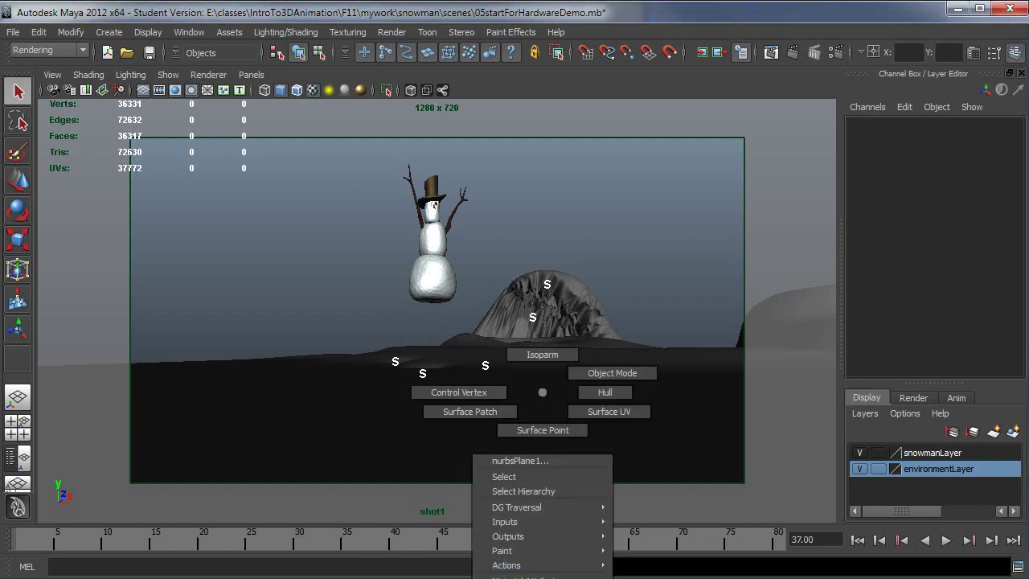
{"action": "right_click_drag", "start_coordinate": [543, 393], "coordinate": [656, 573]}
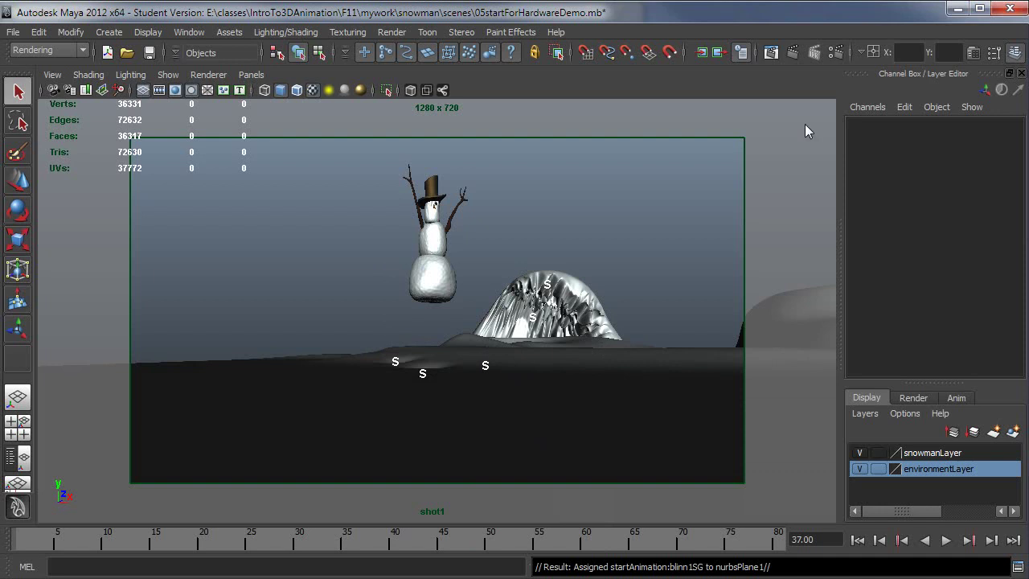
Step: Check which renderers are available in the render settings, keeping Maya Hardware 2.0 selected
{"action": "left_click", "coordinate": [840, 53]}
{"action": "left_click_drag", "start_coordinate": [757, 34], "coordinate": [626, 31]}
{"action": "left_click", "coordinate": [421, 82]}
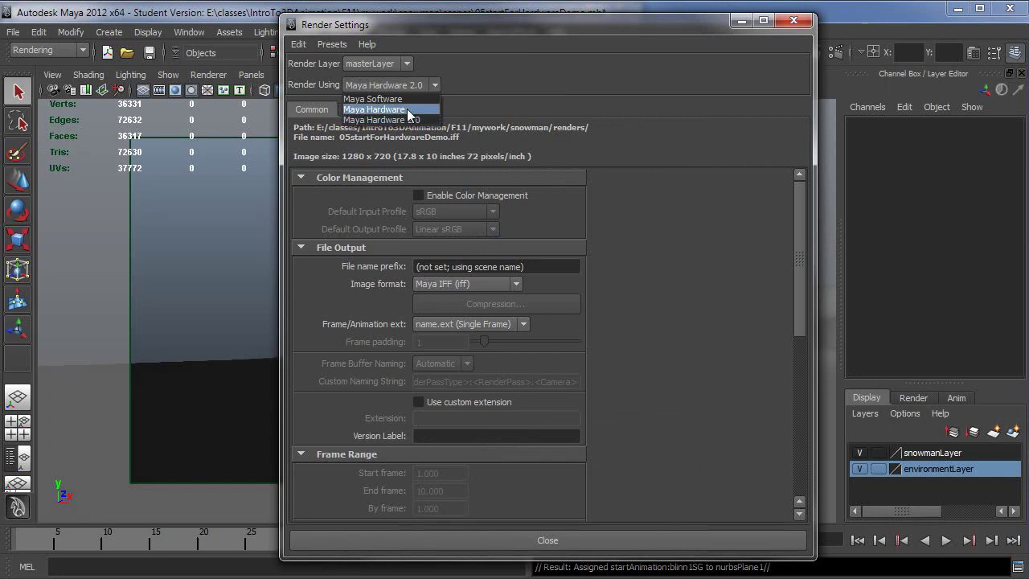
{"action": "left_click", "coordinate": [381, 119]}
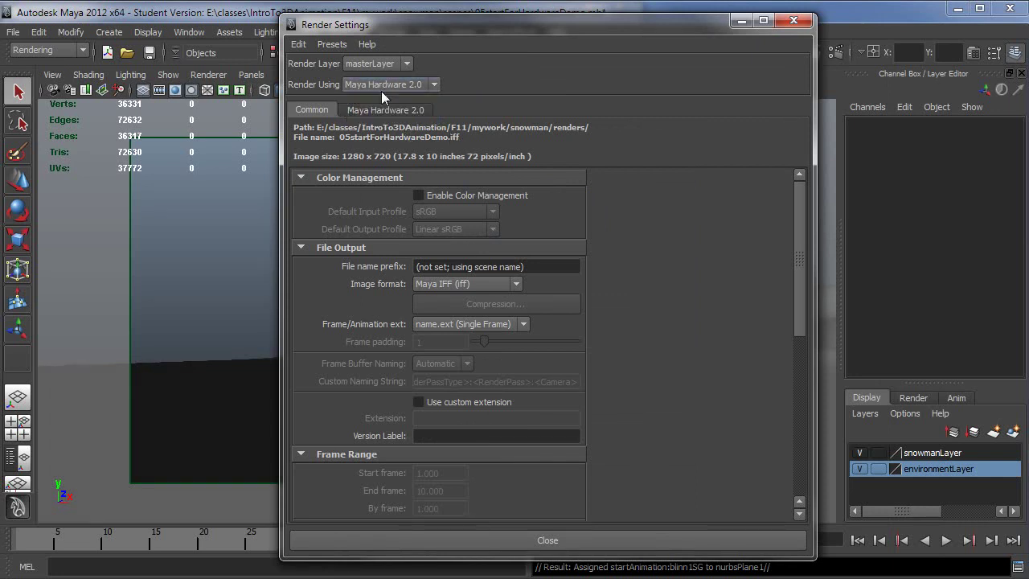
{"action": "left_click", "coordinate": [741, 21]}
Step: Load the Mayatomr.mll plug-in and enable its auto load in the Plug-in Manager
{"action": "left_click", "coordinate": [190, 33]}
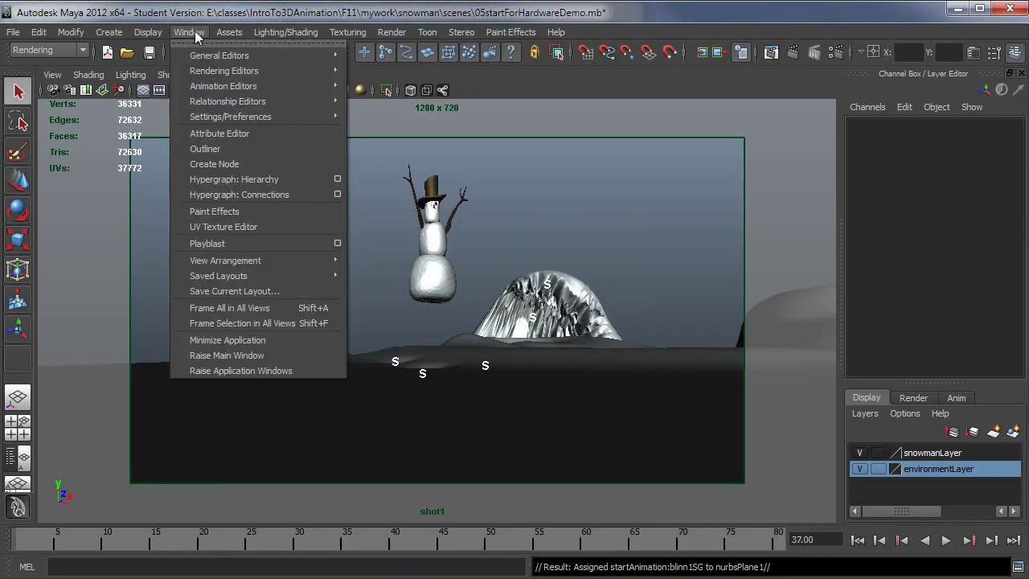
{"action": "mouse_move", "coordinate": [207, 120]}
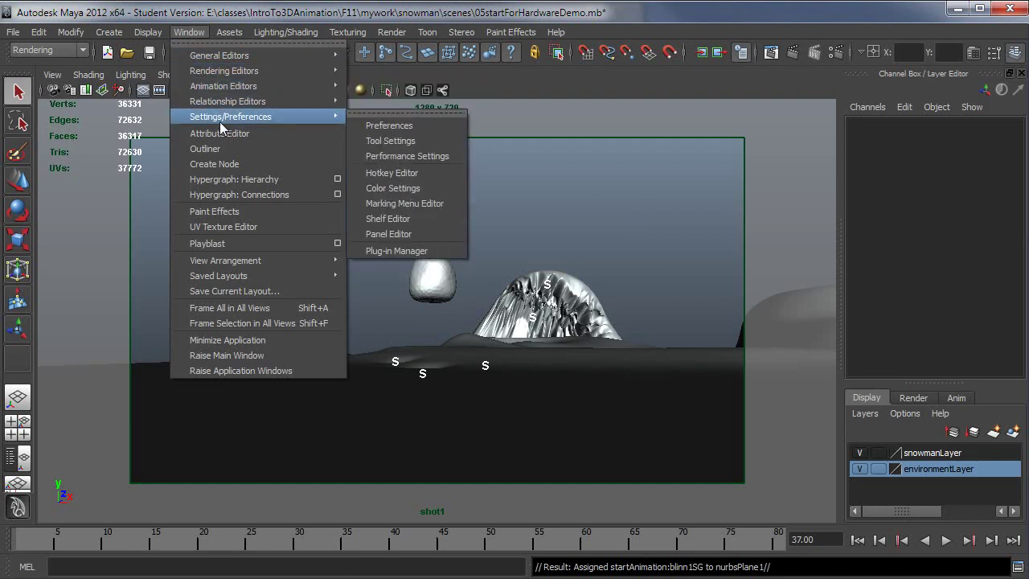
{"action": "left_click", "coordinate": [401, 251]}
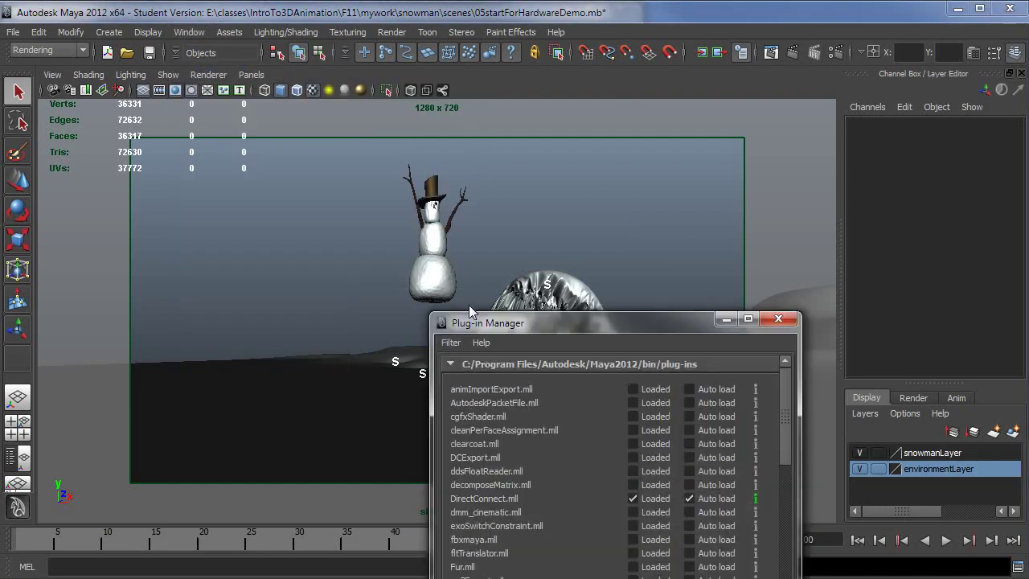
{"action": "left_click_drag", "start_coordinate": [636, 326], "coordinate": [470, 147]}
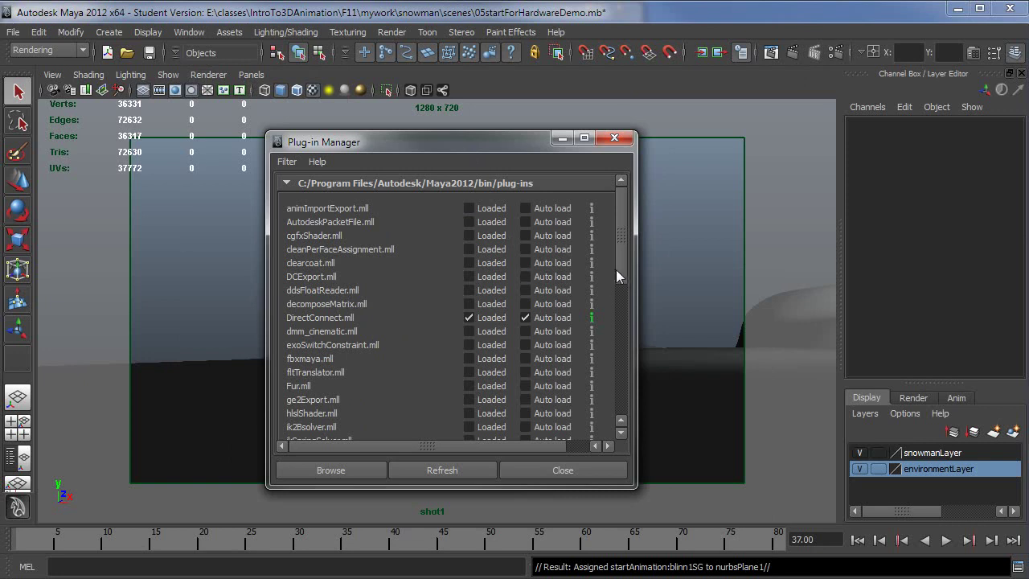
{"action": "scroll", "coordinate": [623, 300], "scroll_direction": "down", "scroll_amount": 1}
{"action": "left_click_drag", "start_coordinate": [622, 299], "coordinate": [622, 328]}
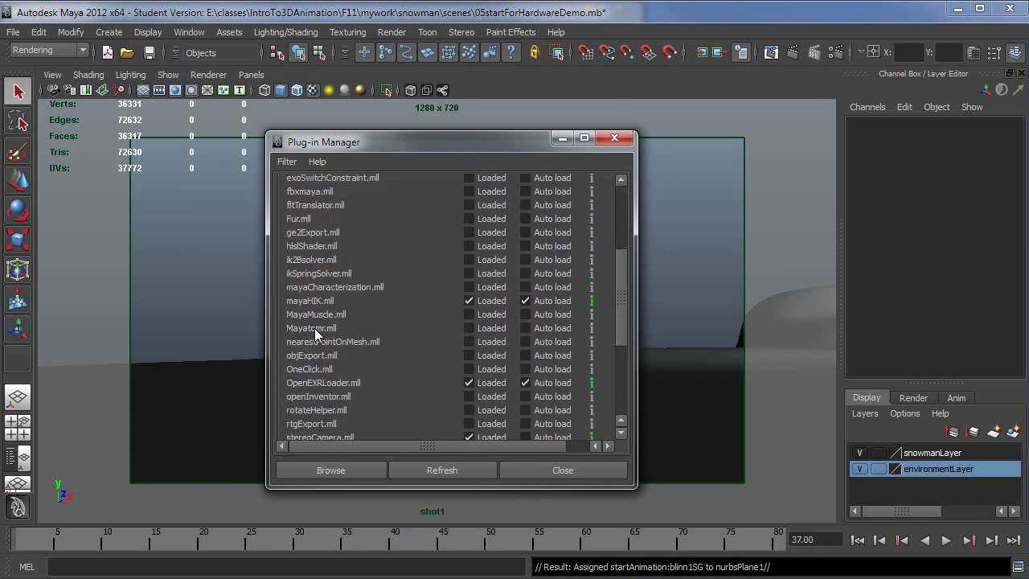
{"action": "left_click", "coordinate": [473, 331]}
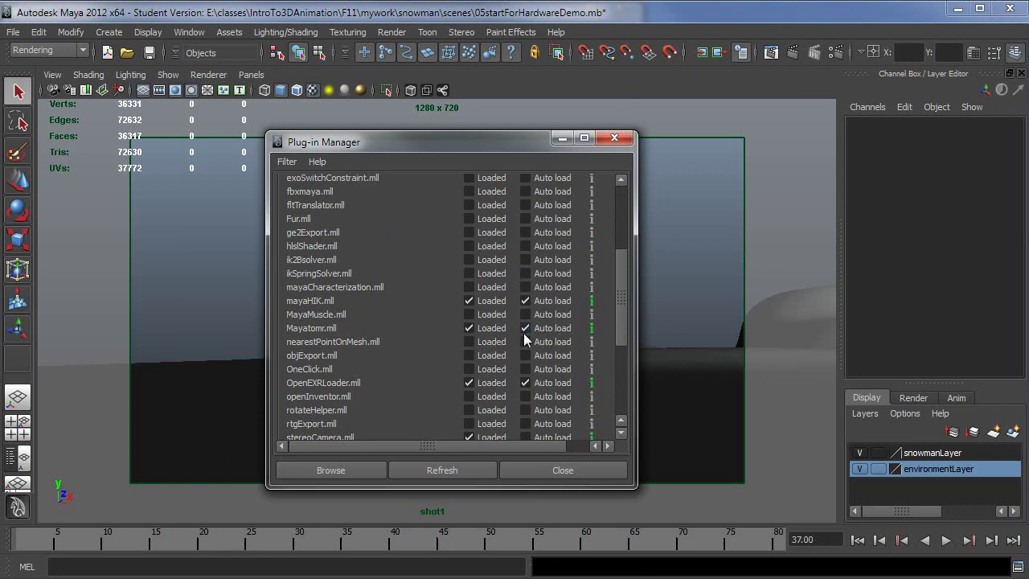
{"action": "left_click", "coordinate": [551, 469]}
Step: Set the scene's renderer to mental ray in the render settings
{"action": "left_click", "coordinate": [837, 53]}
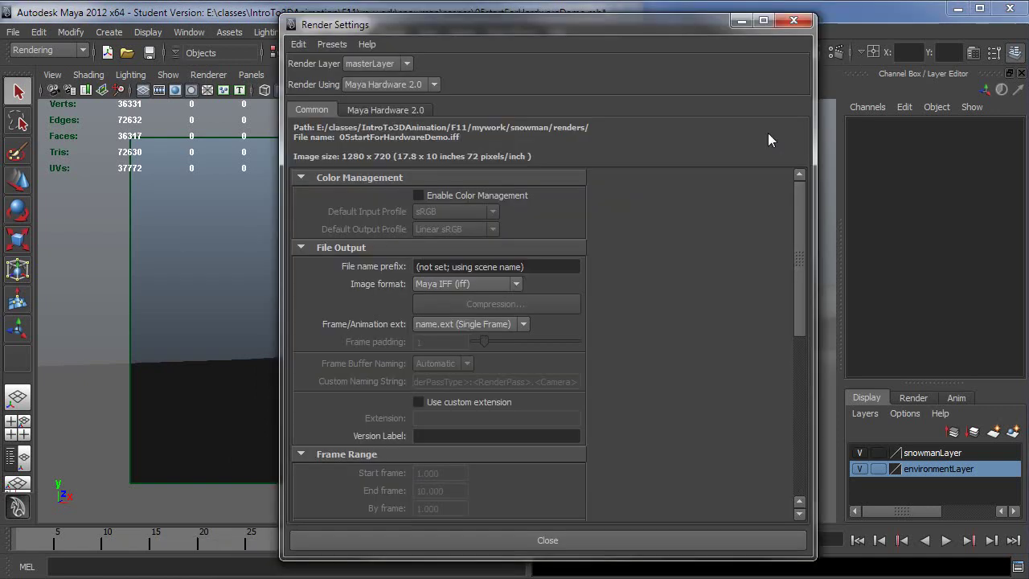
{"action": "left_click", "coordinate": [406, 108]}
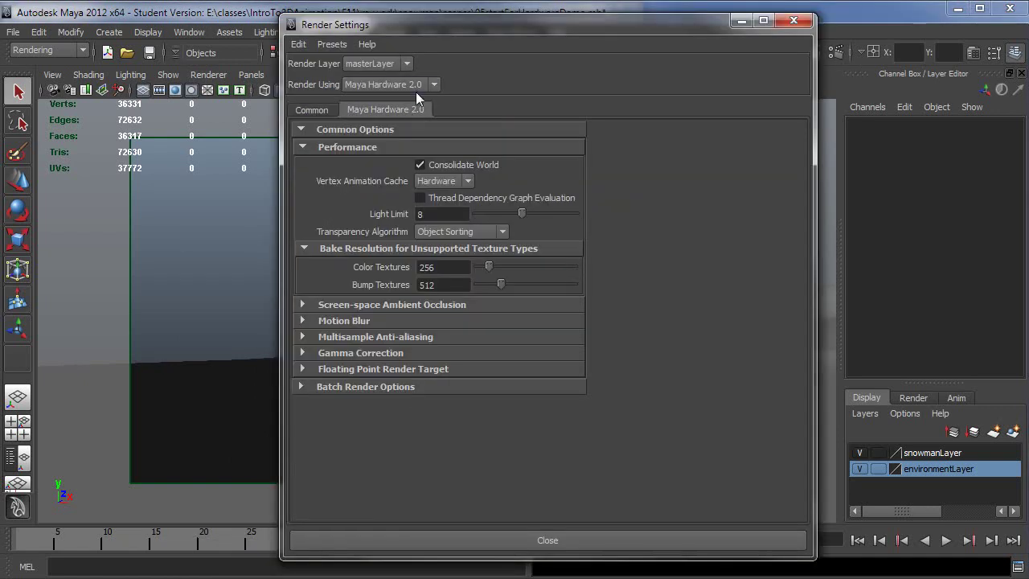
{"action": "left_click", "coordinate": [417, 87]}
{"action": "left_click", "coordinate": [402, 129]}
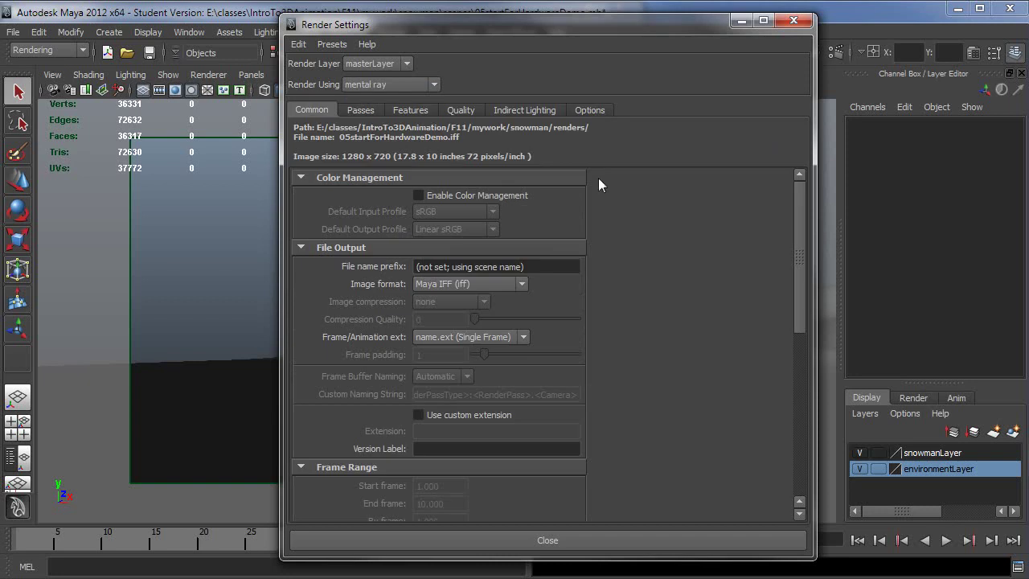
Step: Create a Physical Sun and Sky environment in mental ray's indirect lighting settings and close the settings
{"action": "left_click", "coordinate": [521, 113]}
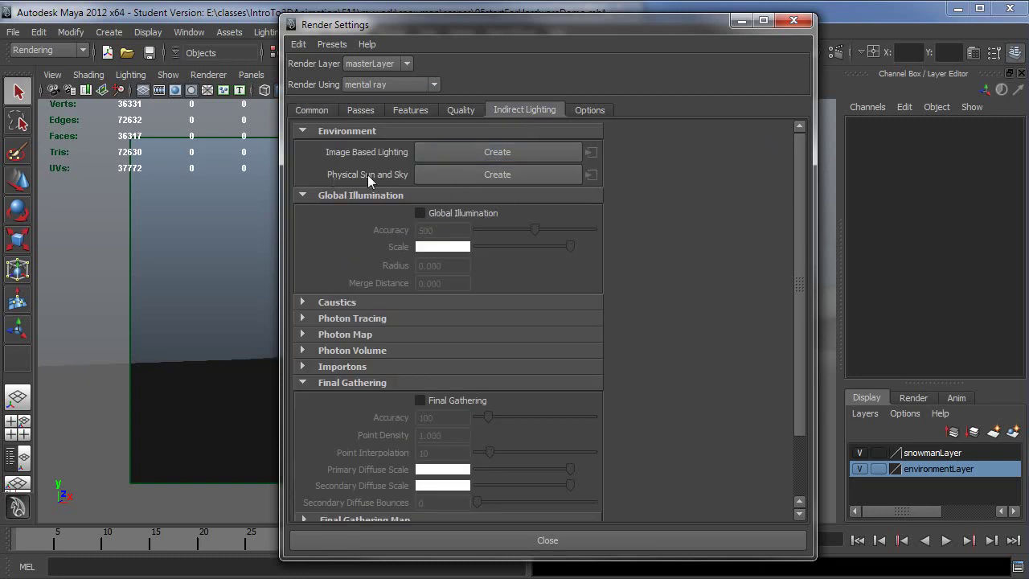
{"action": "left_click", "coordinate": [505, 176]}
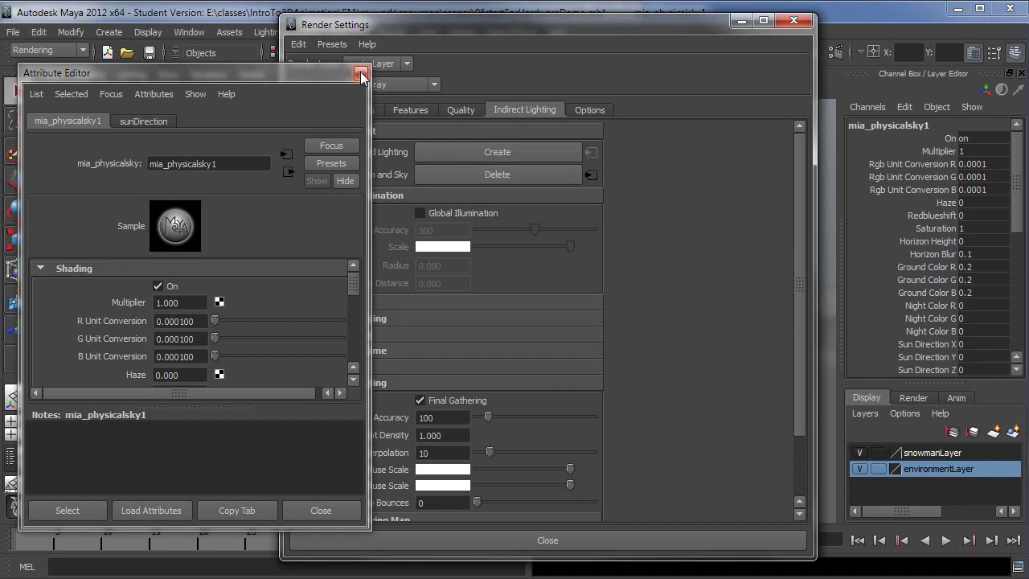
{"action": "left_click", "coordinate": [359, 74]}
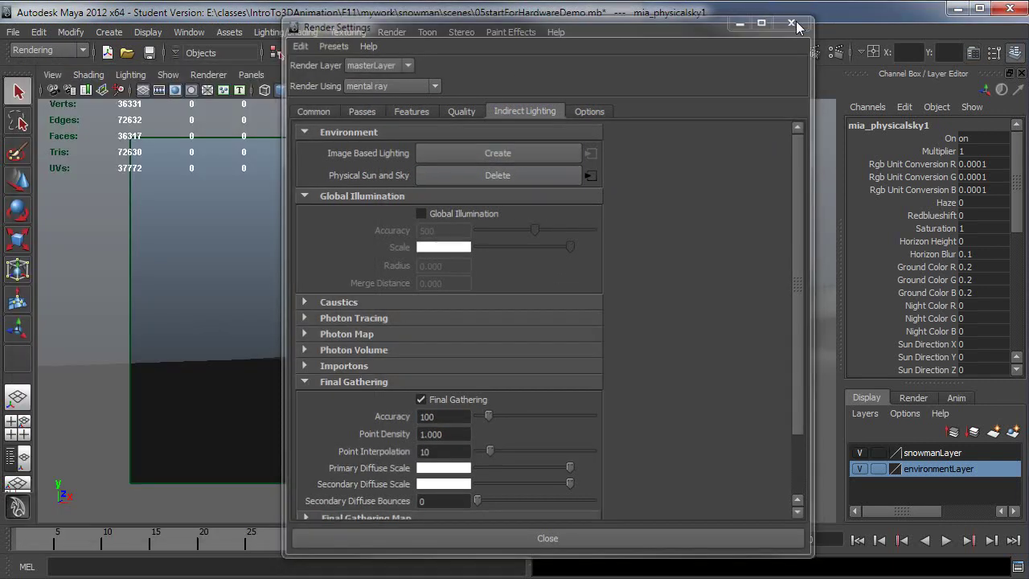
{"action": "left_click", "coordinate": [793, 20]}
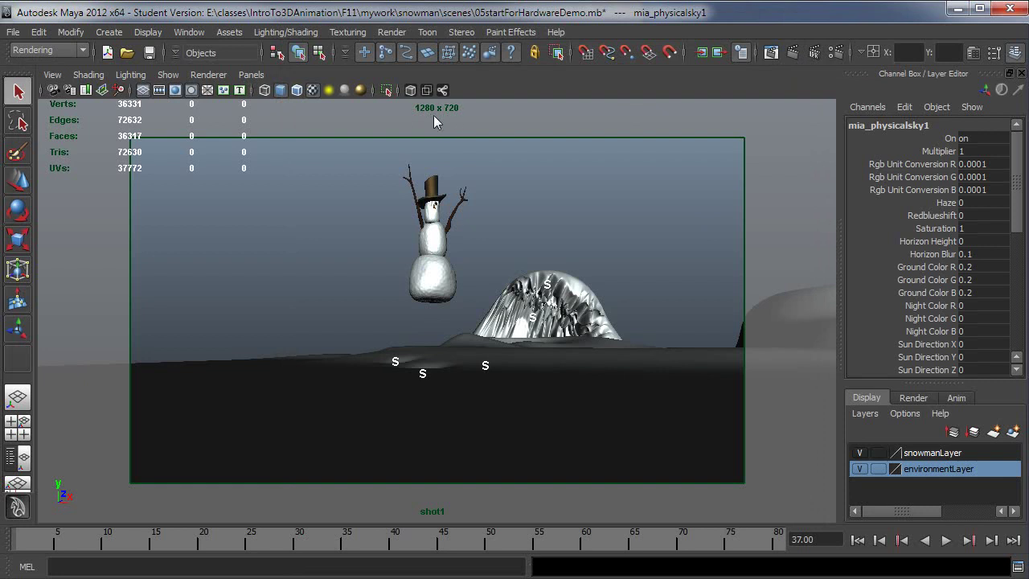
Step: Reduce the render resolution to 640 x 360 and render a test image of the current frame
{"action": "left_click", "coordinate": [836, 52]}
{"action": "left_click_drag", "start_coordinate": [631, 30], "coordinate": [613, 28]}
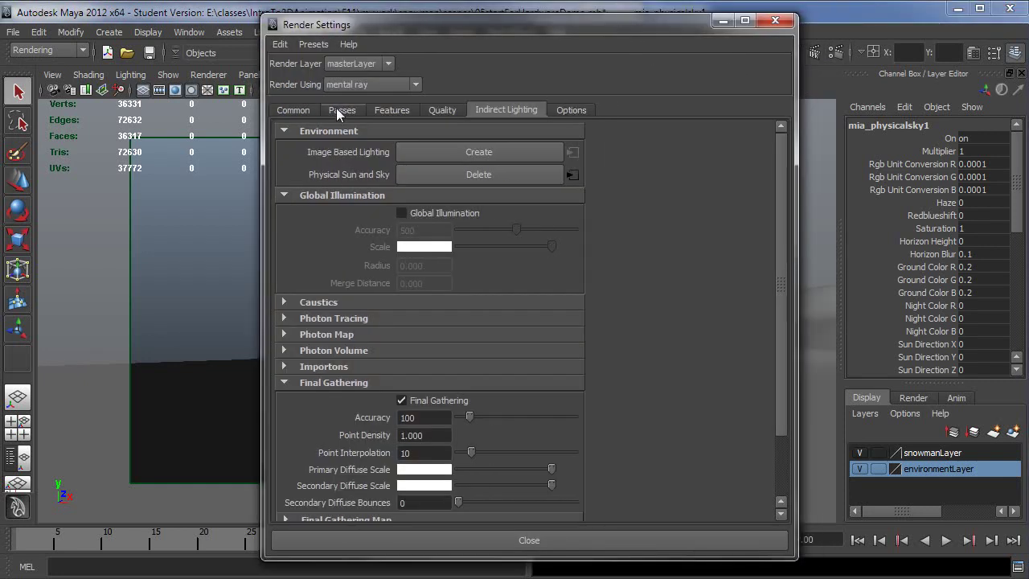
{"action": "left_click", "coordinate": [301, 109]}
{"action": "scroll", "coordinate": [765, 242], "scroll_direction": "down", "scroll_amount": 5}
{"action": "double_click", "coordinate": [428, 379]}
{"action": "left_click", "coordinate": [410, 332]}
{"action": "left_click", "coordinate": [427, 379]}
{"action": "type", "text": "640"}
{"action": "key", "text": "Tab"}
{"action": "left_click", "coordinate": [774, 20]}
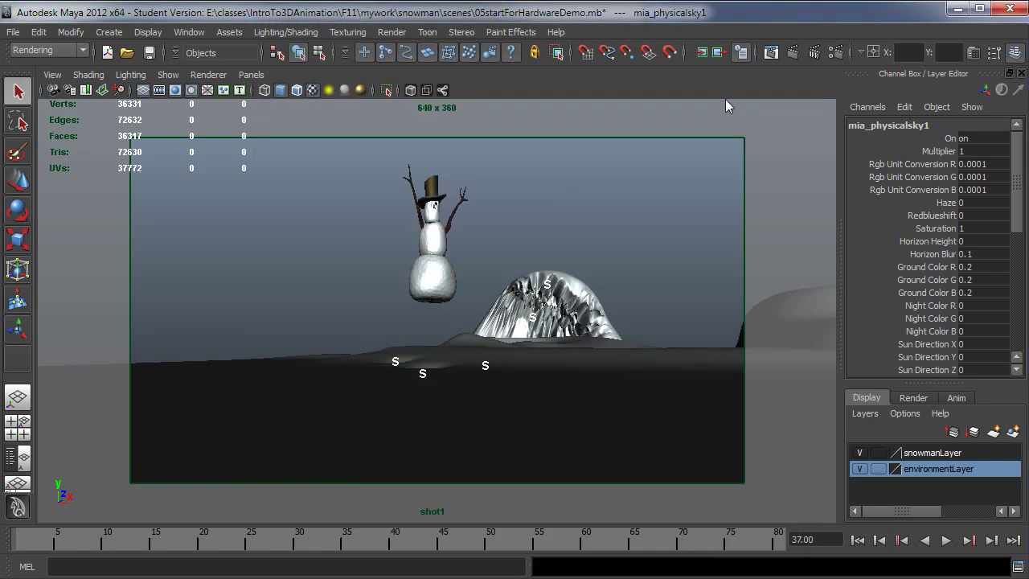
{"action": "left_click", "coordinate": [794, 54]}
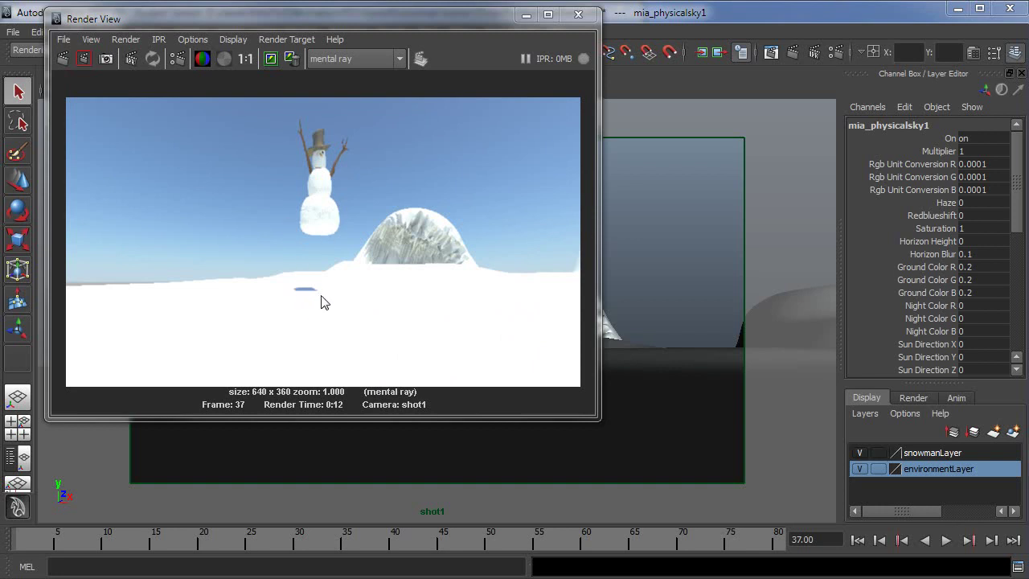
{"action": "left_click", "coordinate": [585, 17]}
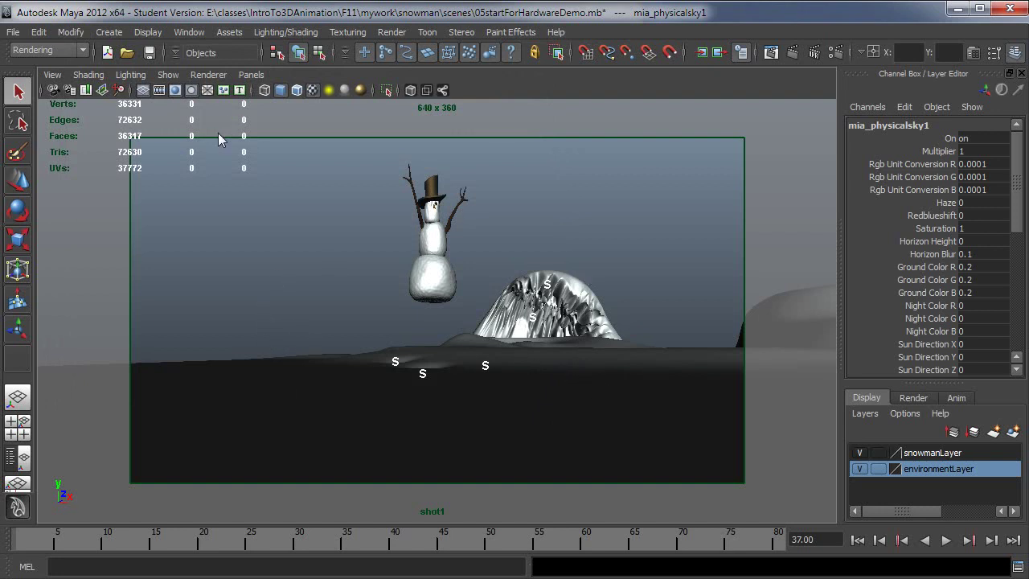
Step: Select the sunDirection light in the Outliner and move it above the rocky mound, at about X -355, Y 9.6, Z 360
{"action": "left_click", "coordinate": [148, 32]}
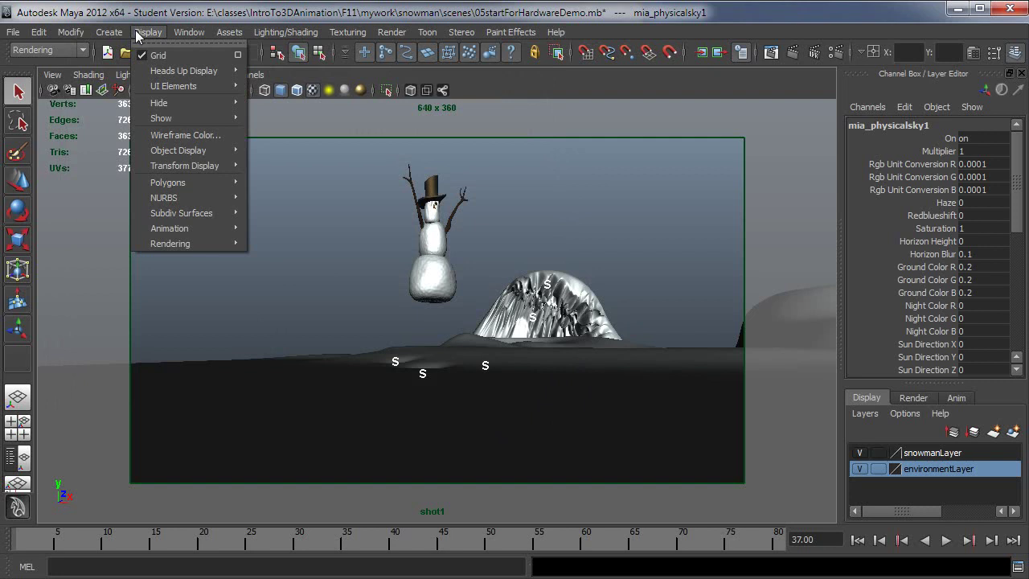
{"action": "mouse_move", "coordinate": [186, 31]}
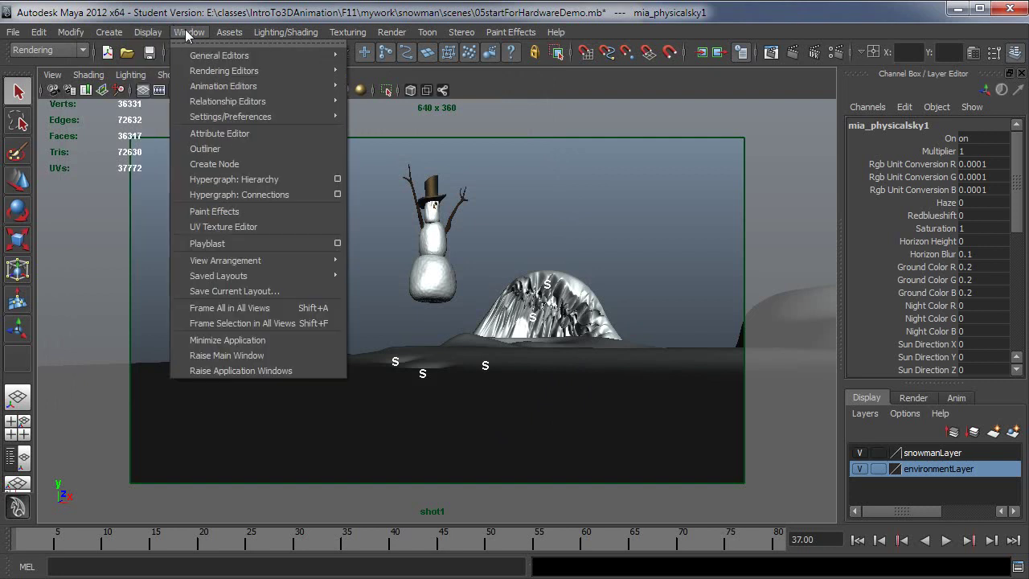
{"action": "left_click", "coordinate": [206, 149]}
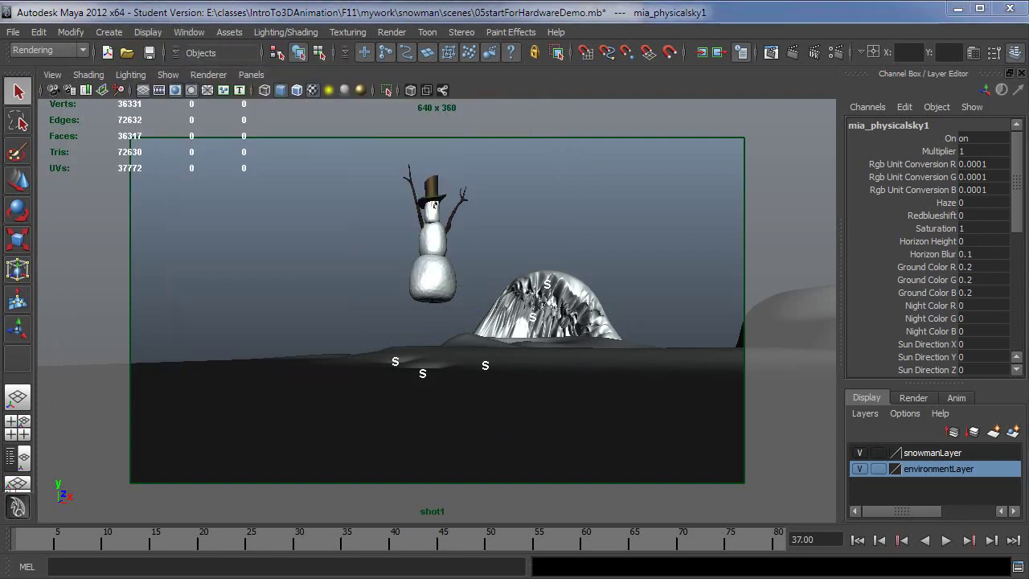
{"action": "left_click_drag", "start_coordinate": [595, 24], "coordinate": [637, 39]}
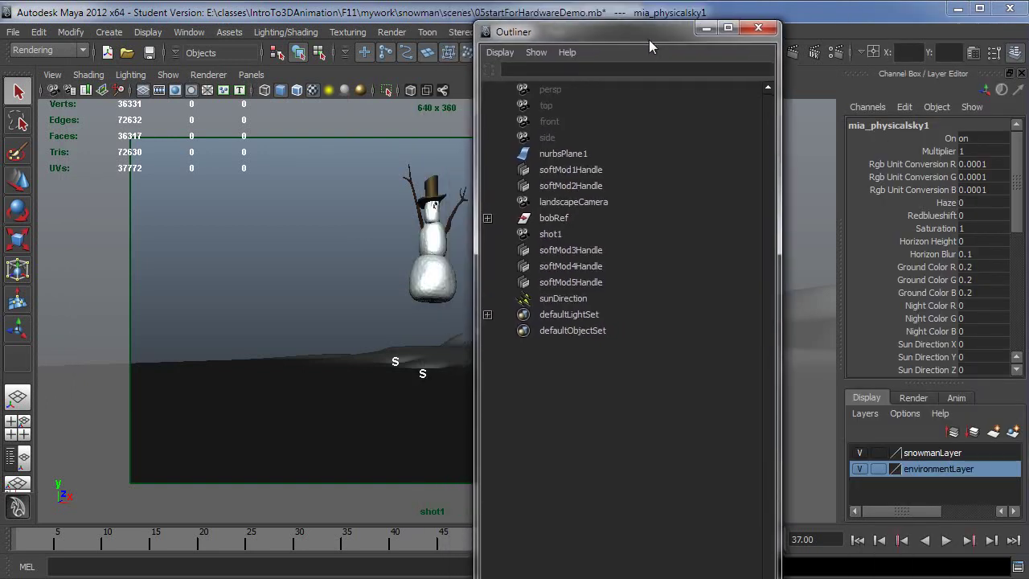
{"action": "left_click", "coordinate": [569, 298]}
{"action": "left_click", "coordinate": [758, 29]}
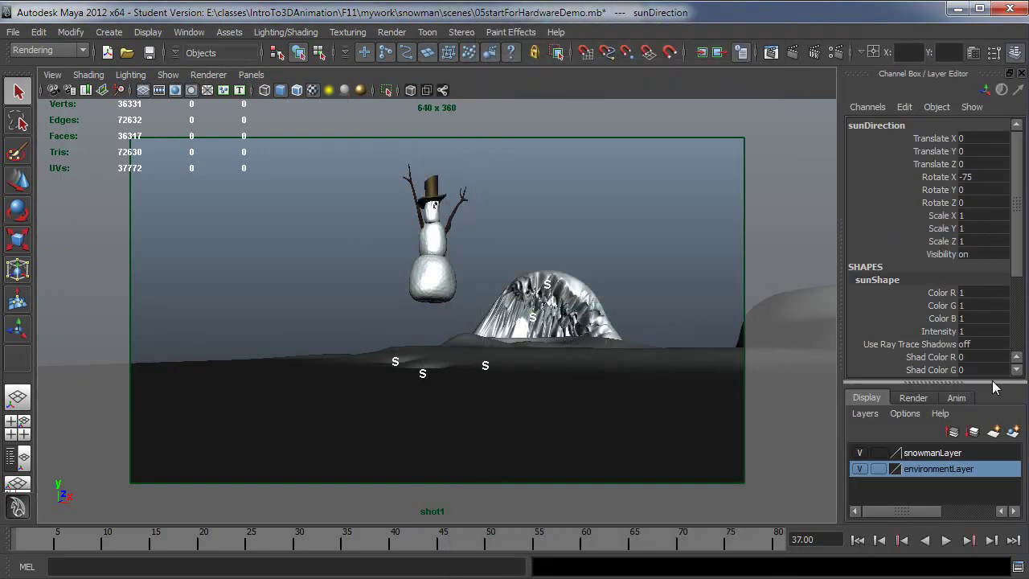
{"action": "key", "text": "w"}
{"action": "key", "text": "v"}
{"action": "left_click_drag", "start_coordinate": [530, 360], "coordinate": [816, 185]}
{"action": "left_click_drag", "start_coordinate": [680, 231], "coordinate": [410, 259]}
{"action": "left_click_drag", "start_coordinate": [426, 295], "coordinate": [709, 212]}
Step: Rotate the sunDirection light to about -152 degrees in X and lower it to Y 6.535, onto the mound
{"action": "key", "text": "e"}
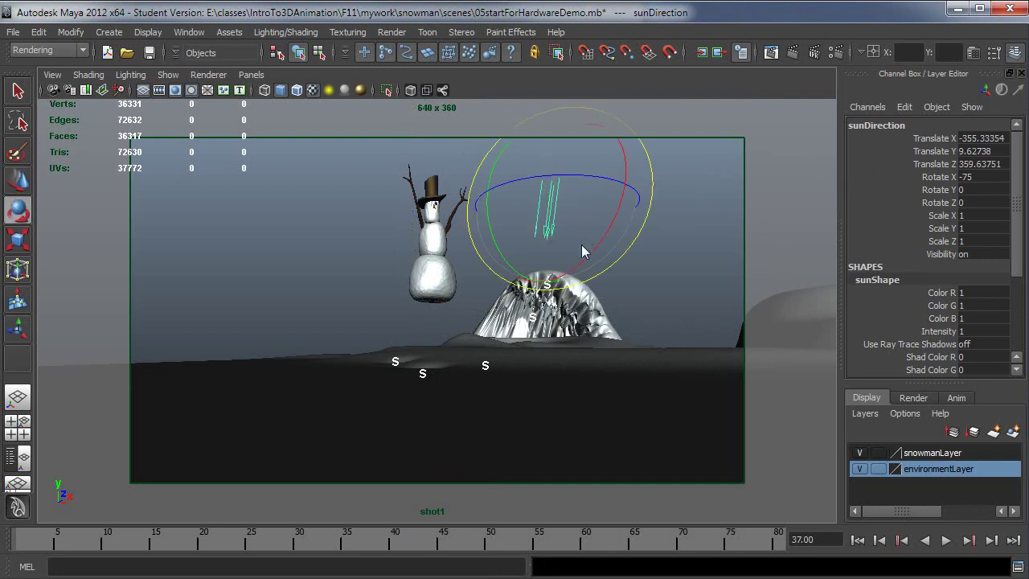
{"action": "left_click_drag", "start_coordinate": [592, 250], "coordinate": [611, 233]}
{"action": "key", "text": "w"}
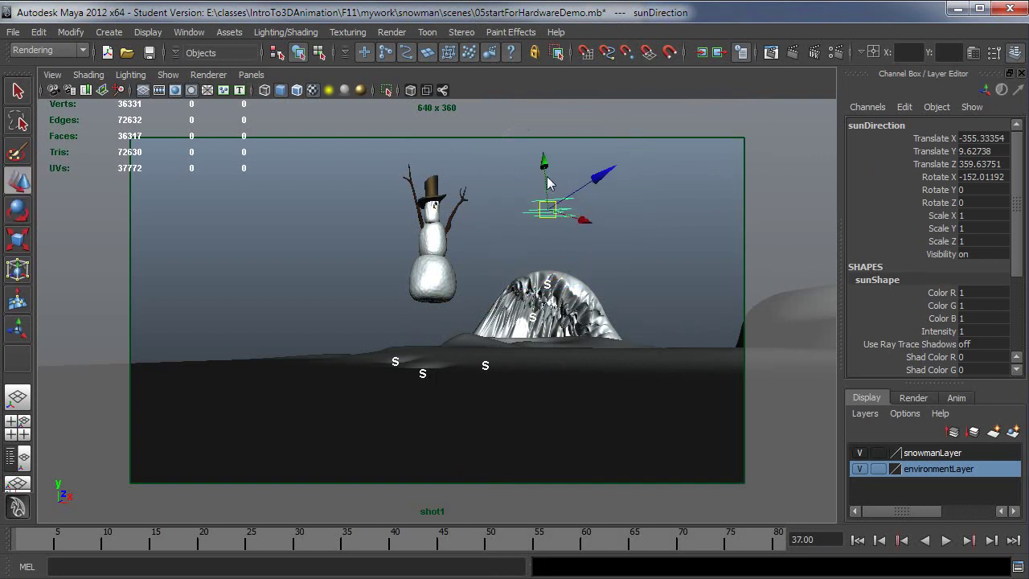
{"action": "left_click_drag", "start_coordinate": [540, 185], "coordinate": [537, 265]}
Step: Turn the sunDirection light to about -161.6, 10.4, 3.5 degrees in X, Y, Z and render the frame again
{"action": "key", "text": "e"}
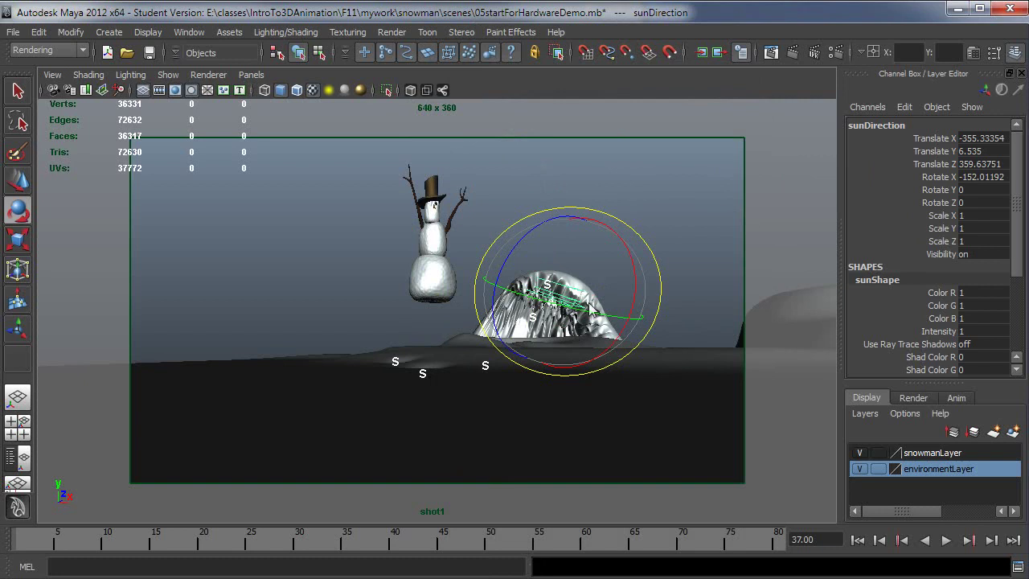
{"action": "mouse_move", "coordinate": [642, 313]}
{"action": "left_mouse_down"}
{"action": "mouse_move", "coordinate": [642, 296]}
{"action": "mouse_move", "coordinate": [627, 306]}
{"action": "left_mouse_up"}
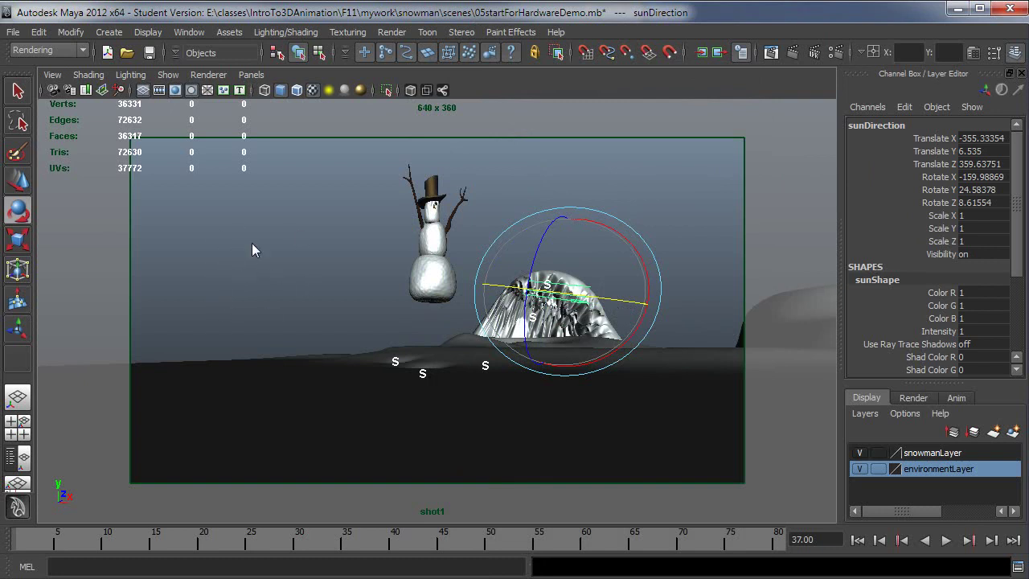
{"action": "left_click_drag", "start_coordinate": [626, 304], "coordinate": [602, 301]}
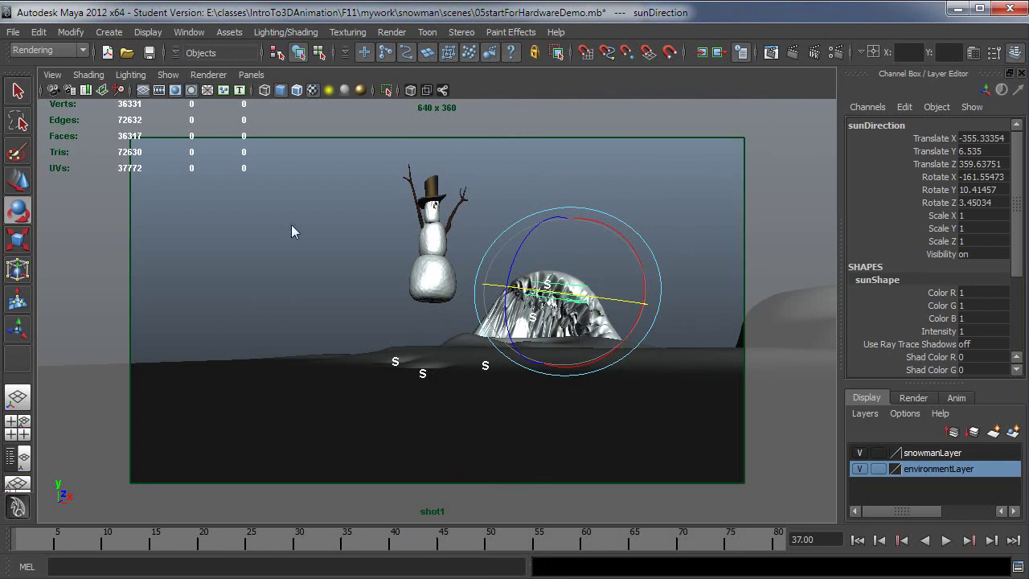
{"action": "left_click", "coordinate": [794, 53]}
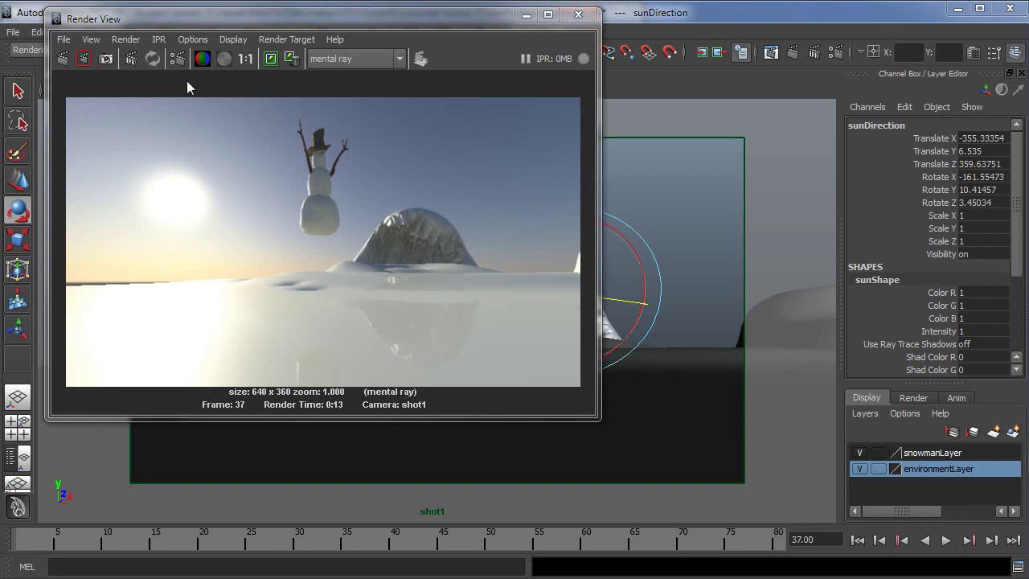
Step: Open the mia_physicalsky1 attributes from the indirect lighting settings and review the shading values alongside the render
{"action": "left_click", "coordinate": [177, 58]}
{"action": "left_click", "coordinate": [525, 109]}
{"action": "left_click", "coordinate": [555, 174]}
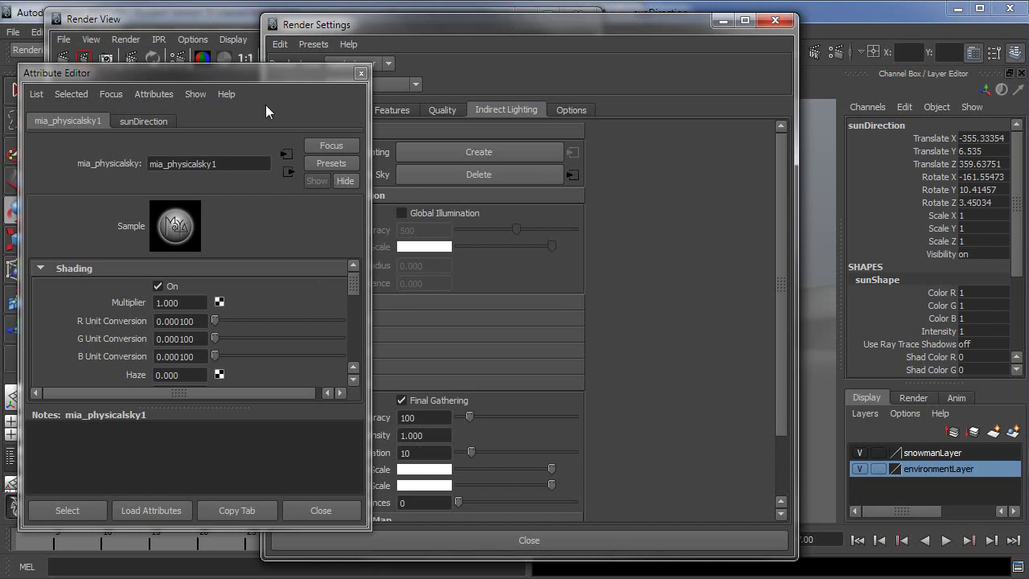
{"action": "left_click_drag", "start_coordinate": [242, 74], "coordinate": [708, 78]}
{"action": "left_click_drag", "start_coordinate": [820, 283], "coordinate": [820, 302]}
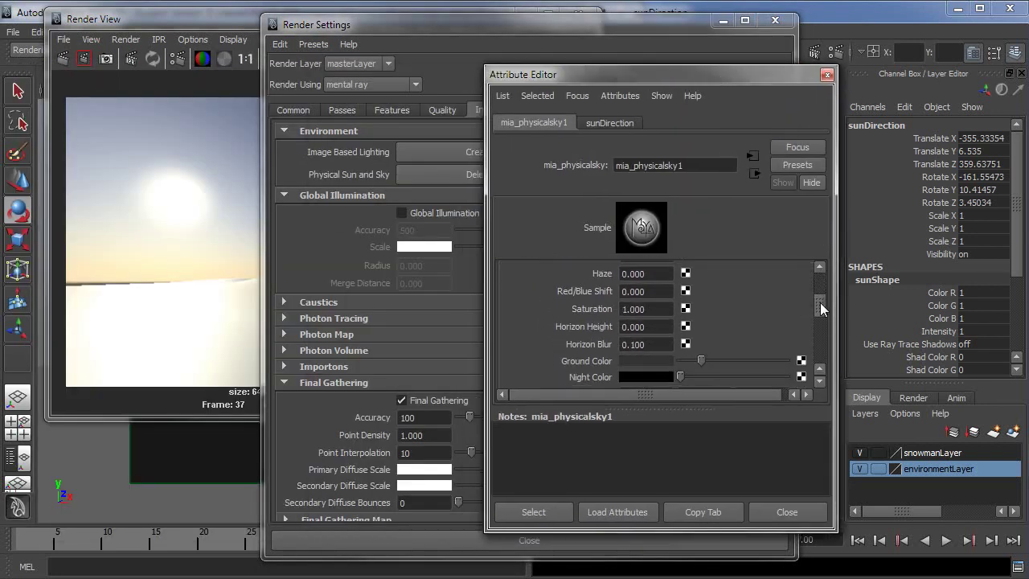
{"action": "left_click", "coordinate": [225, 24]}
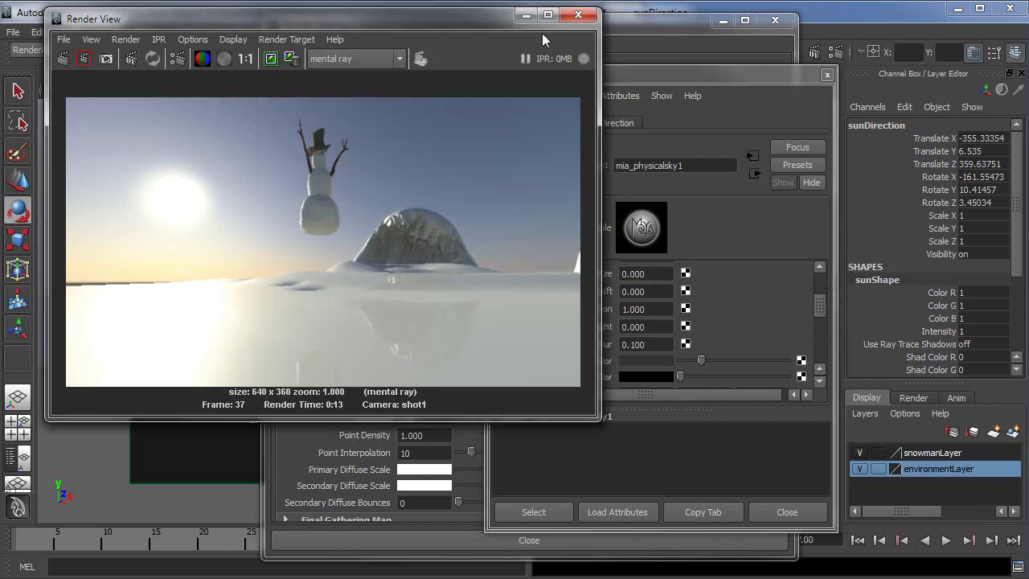
Step: Set the physical sky's Horizon Height to -0.1 and render only a region around the dark horizon edge beneath the sun
{"action": "left_click", "coordinate": [746, 313]}
{"action": "double_click", "coordinate": [663, 324]}
{"action": "type", "text": "-"}
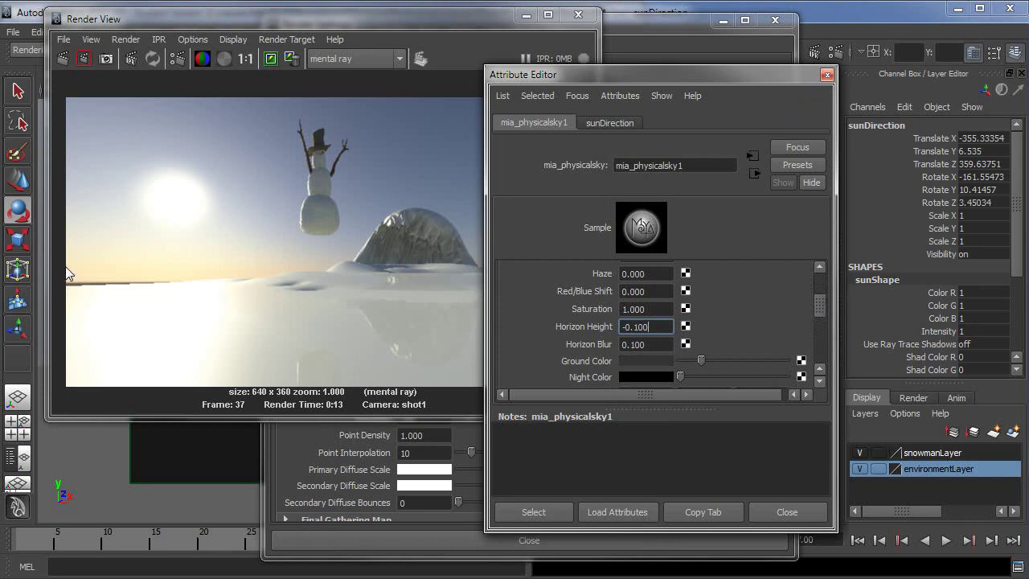
{"action": "left_click_drag", "start_coordinate": [57, 263], "coordinate": [207, 309]}
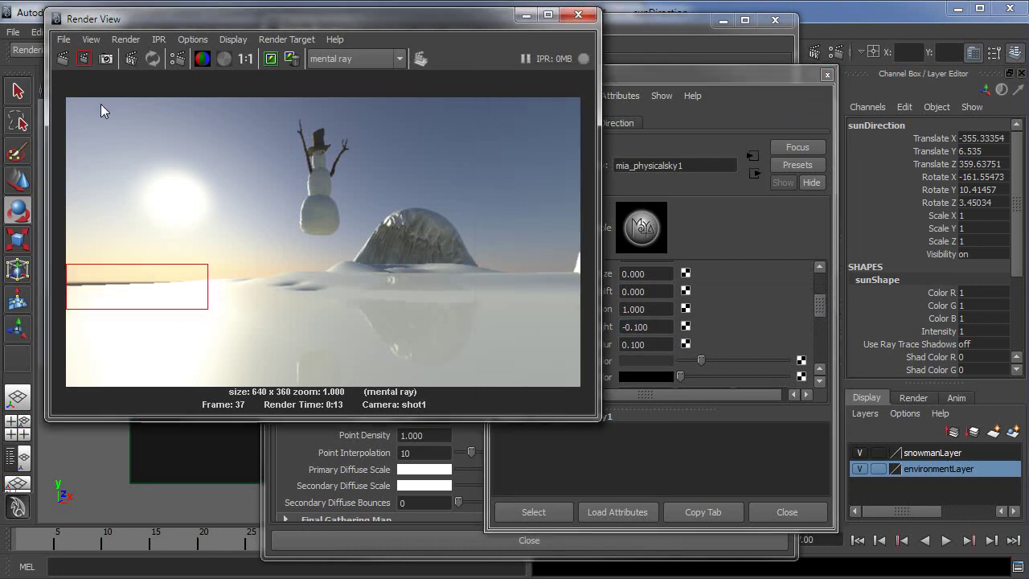
{"action": "left_click", "coordinate": [85, 59]}
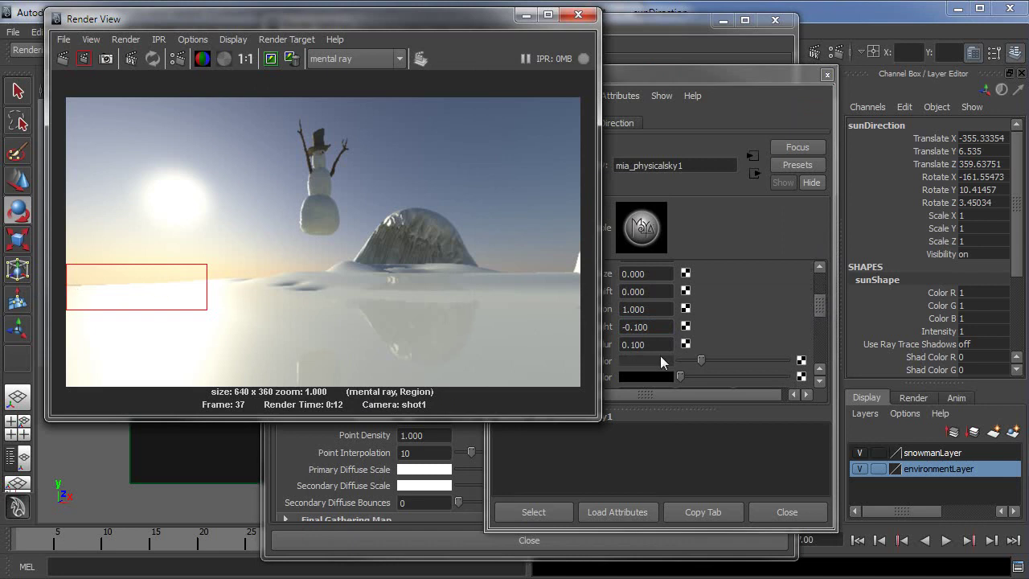
Step: Set the Horizon Height to -0.15 and render the marked horizon region again
{"action": "left_click", "coordinate": [644, 328]}
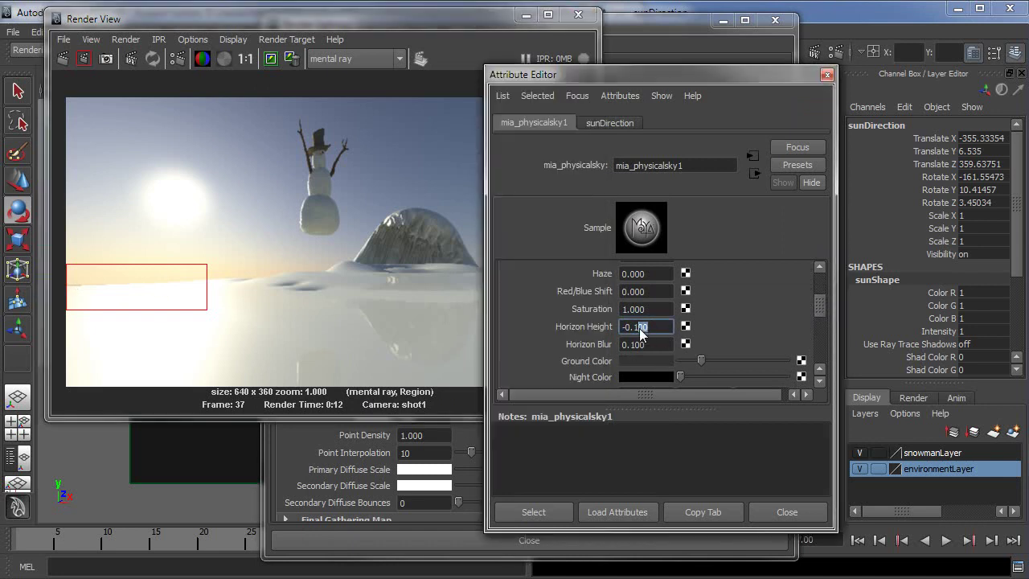
{"action": "type", "text": "-0.15"}
{"action": "key", "text": "Tab"}
{"action": "left_click", "coordinate": [83, 60]}
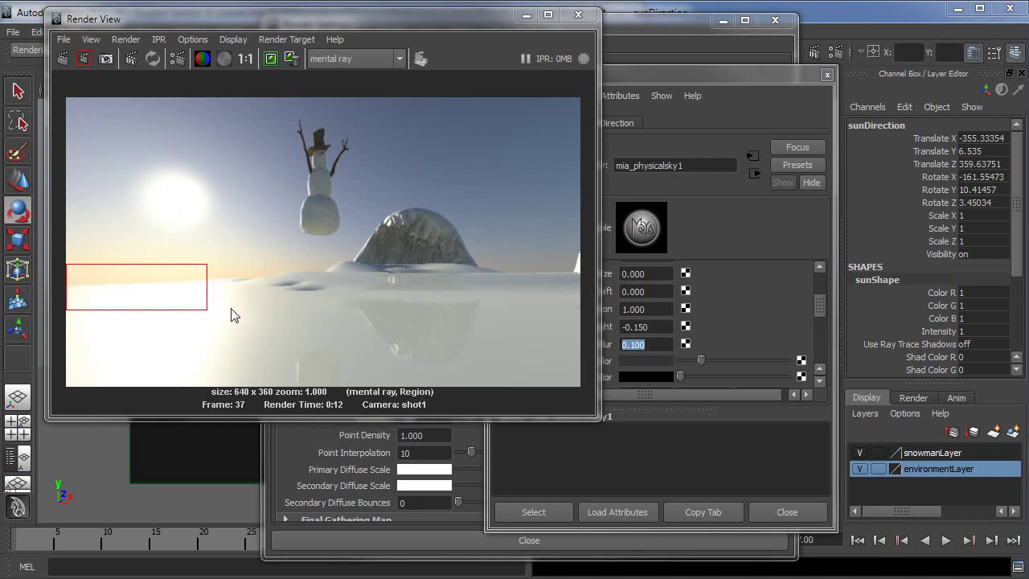
Step: Set the sky's Red/Blue Shift to 0.15, render the whole frame and keep the image for comparison
{"action": "left_click", "coordinate": [692, 80]}
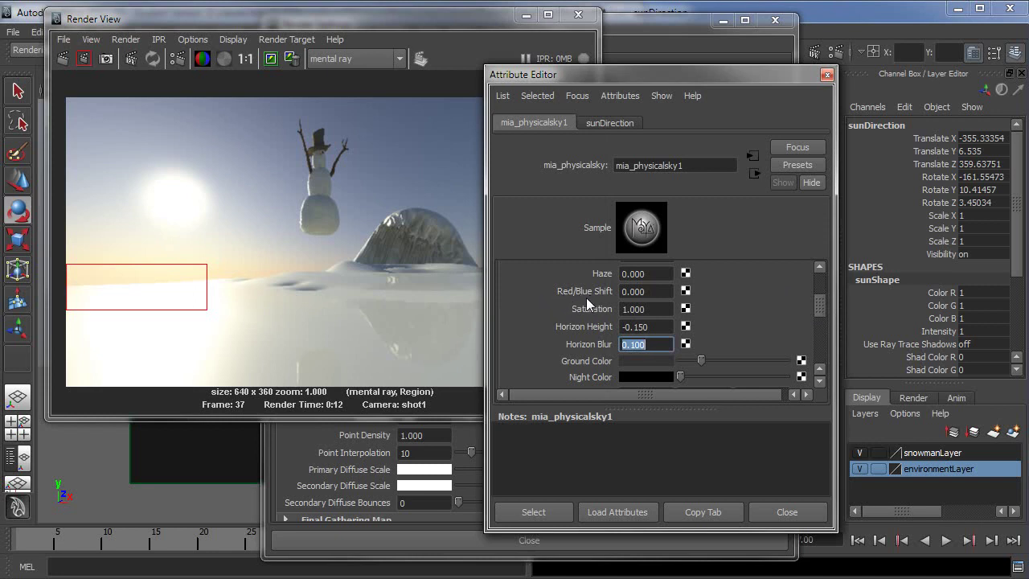
{"action": "left_click", "coordinate": [635, 292]}
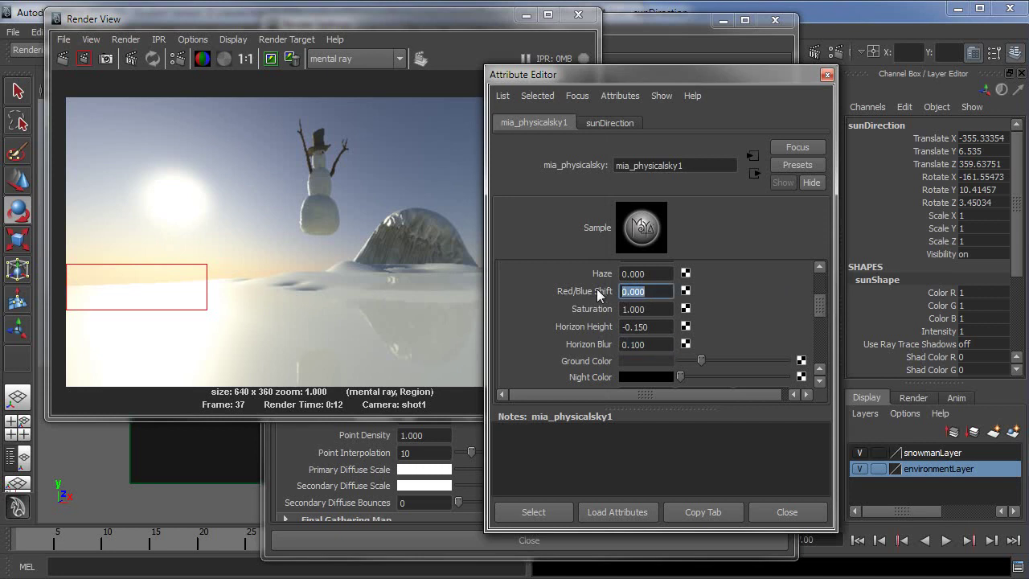
{"action": "type", "text": ".15"}
{"action": "key", "text": "Tab"}
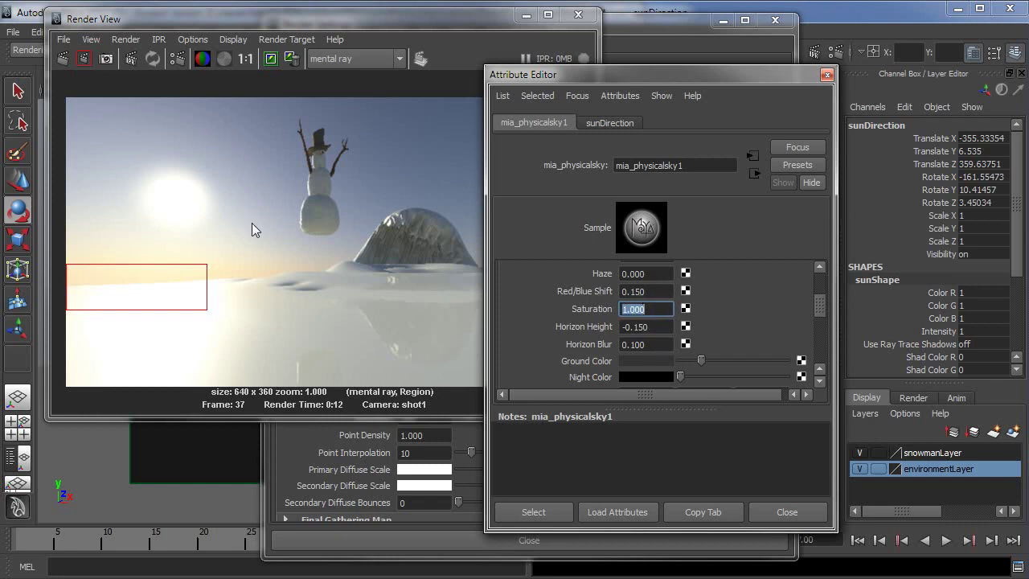
{"action": "left_click", "coordinate": [99, 22]}
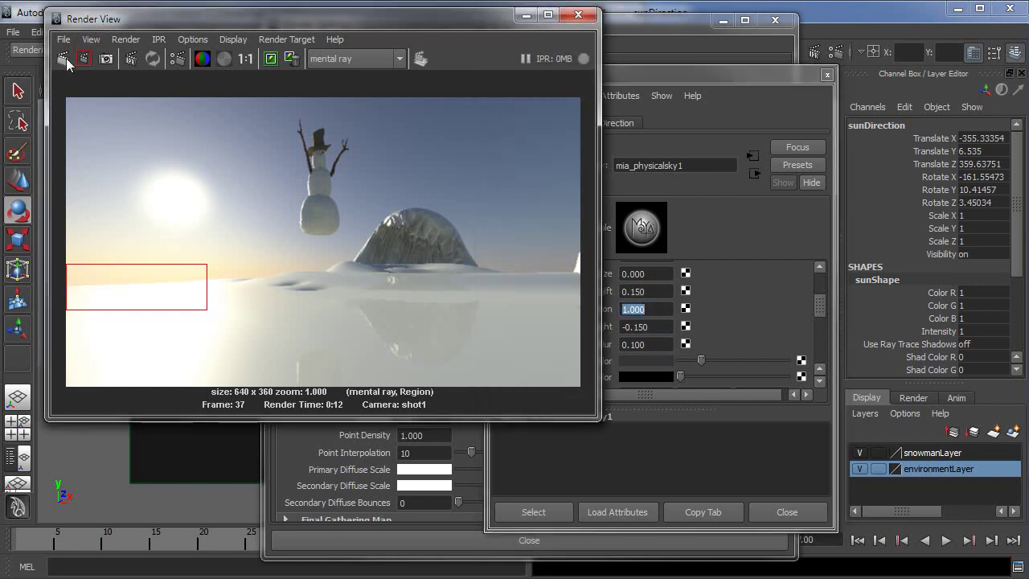
{"action": "left_click", "coordinate": [63, 58]}
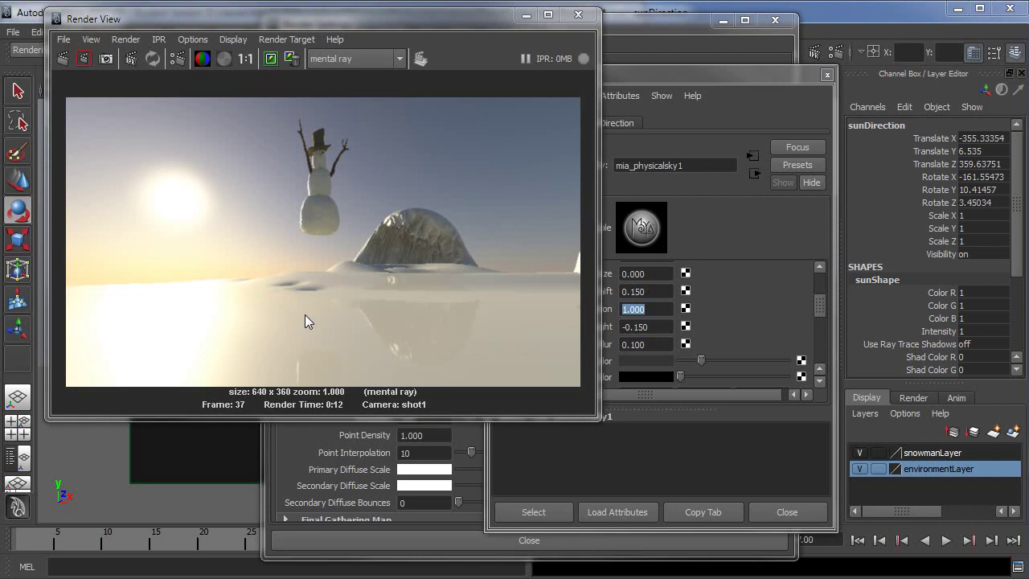
{"action": "left_click", "coordinate": [267, 62]}
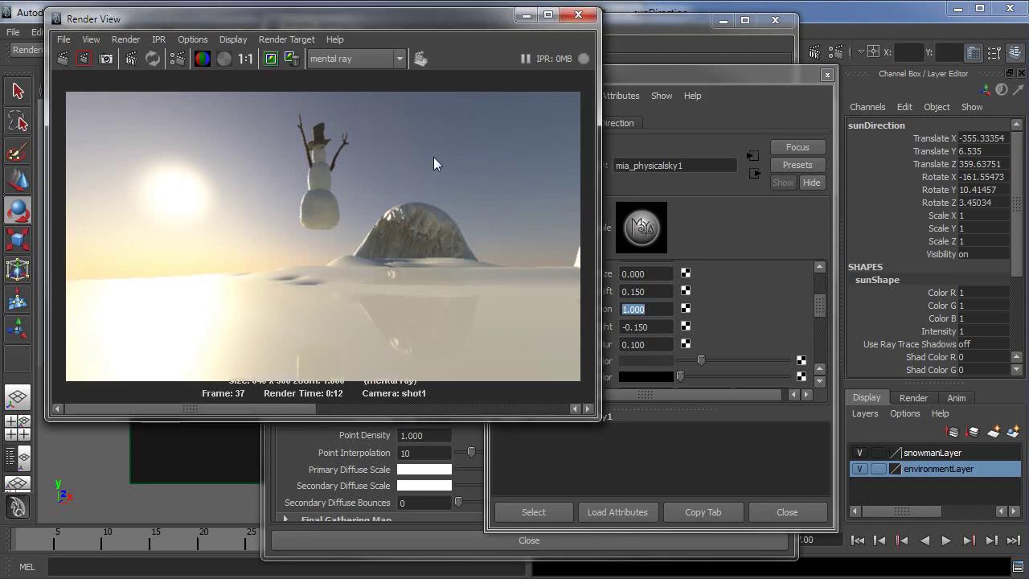
Step: Try a Red/Blue Shift of 0.3, render the frame and compare it with the kept image
{"action": "left_click", "coordinate": [667, 77]}
{"action": "left_click", "coordinate": [652, 292]}
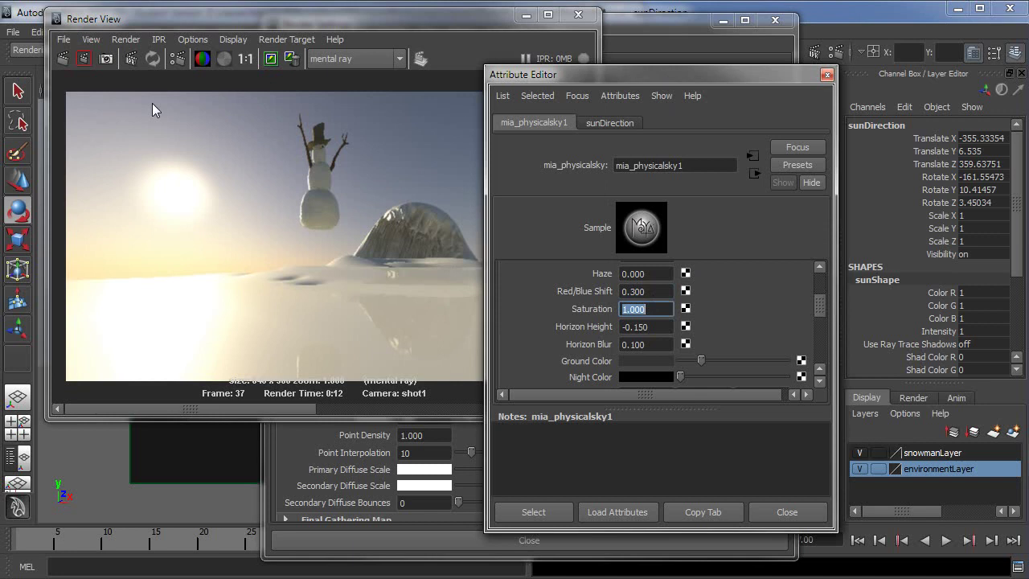
{"action": "left_click", "coordinate": [69, 61]}
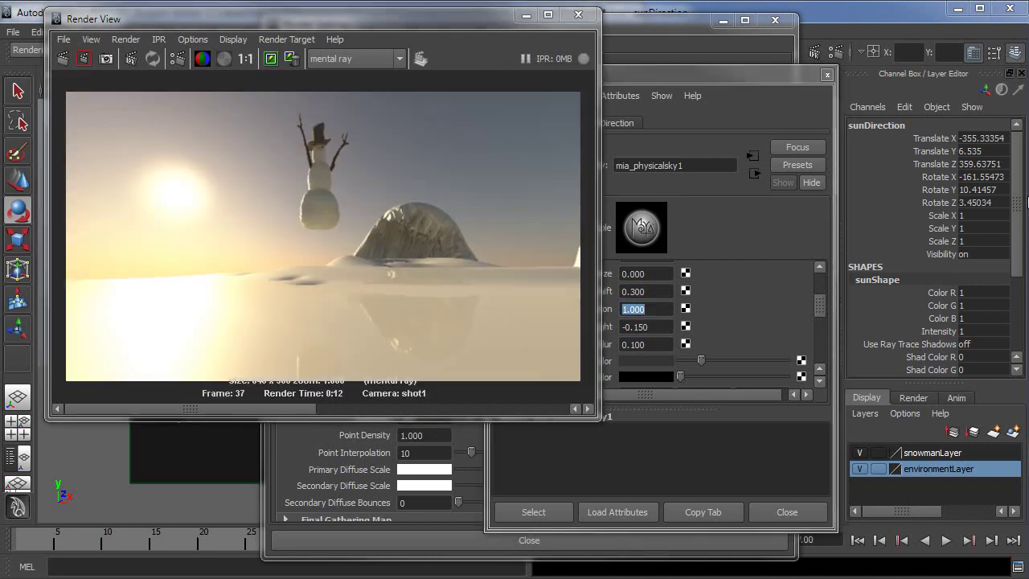
{"action": "left_click_drag", "start_coordinate": [228, 407], "coordinate": [283, 396]}
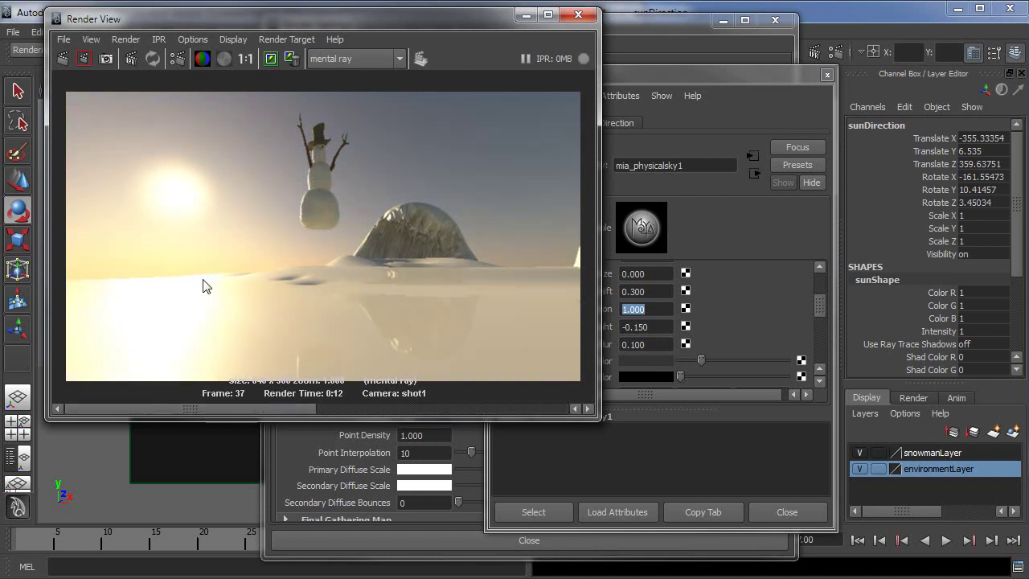
Step: Set the Red/Blue Shift to 0.25 and render the frame again
{"action": "left_click", "coordinate": [656, 292]}
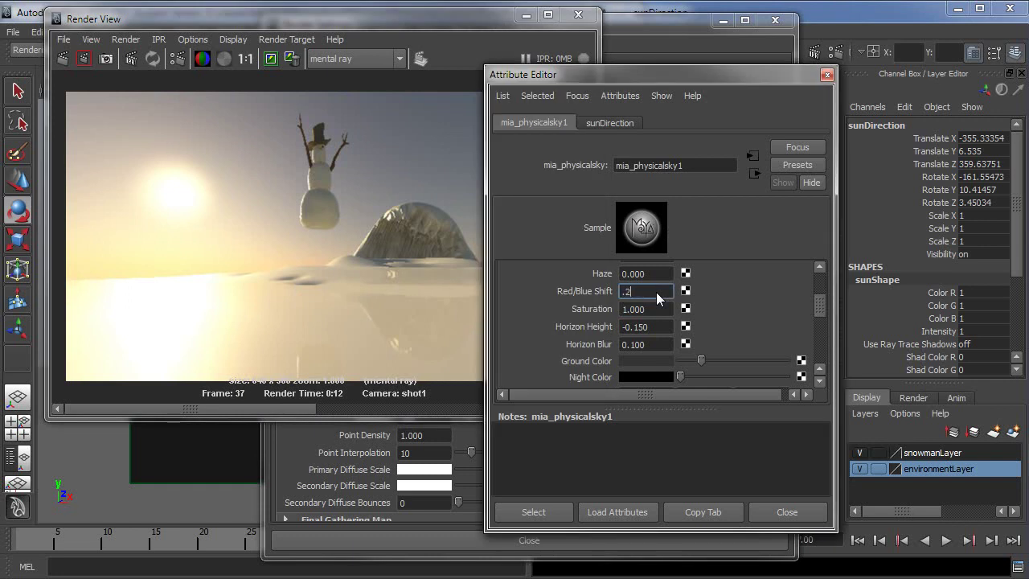
{"action": "key", "text": "Tab"}
{"action": "left_click", "coordinate": [315, 24]}
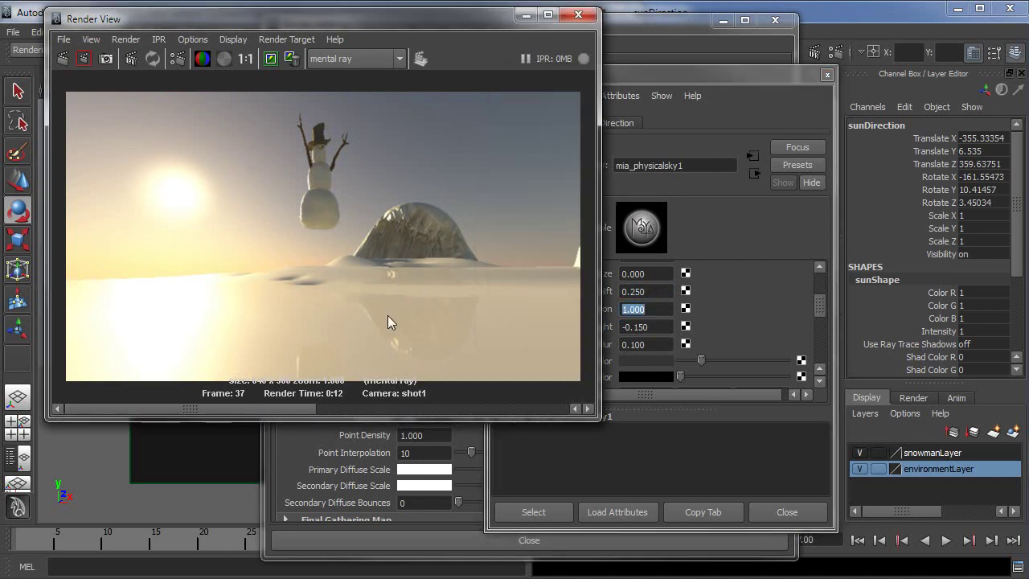
Step: Try a Sun Disk Scale of 8, keeping the current image before rendering so the two results can be compared
{"action": "left_click", "coordinate": [687, 78]}
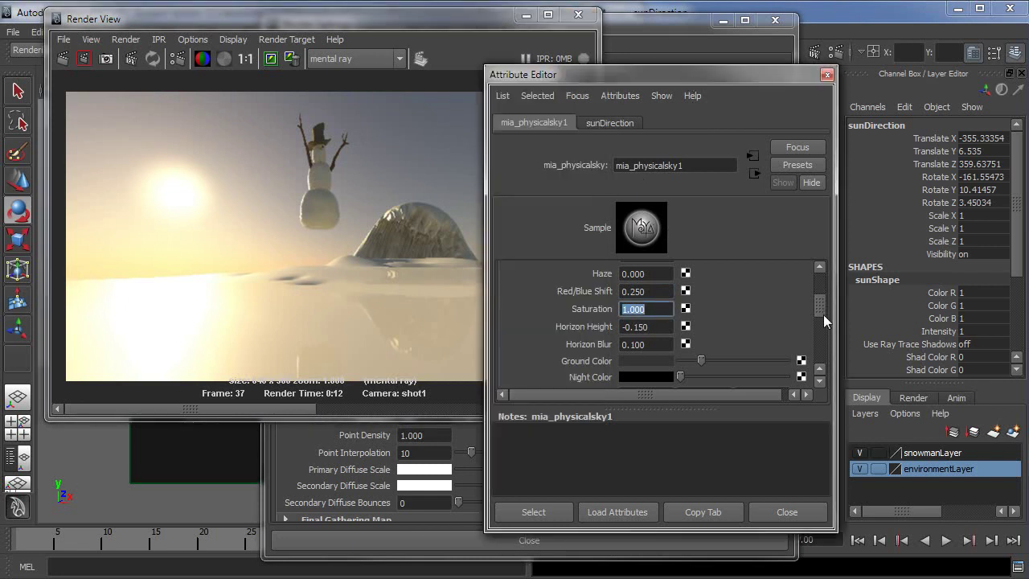
{"action": "left_click_drag", "start_coordinate": [823, 306], "coordinate": [819, 329]}
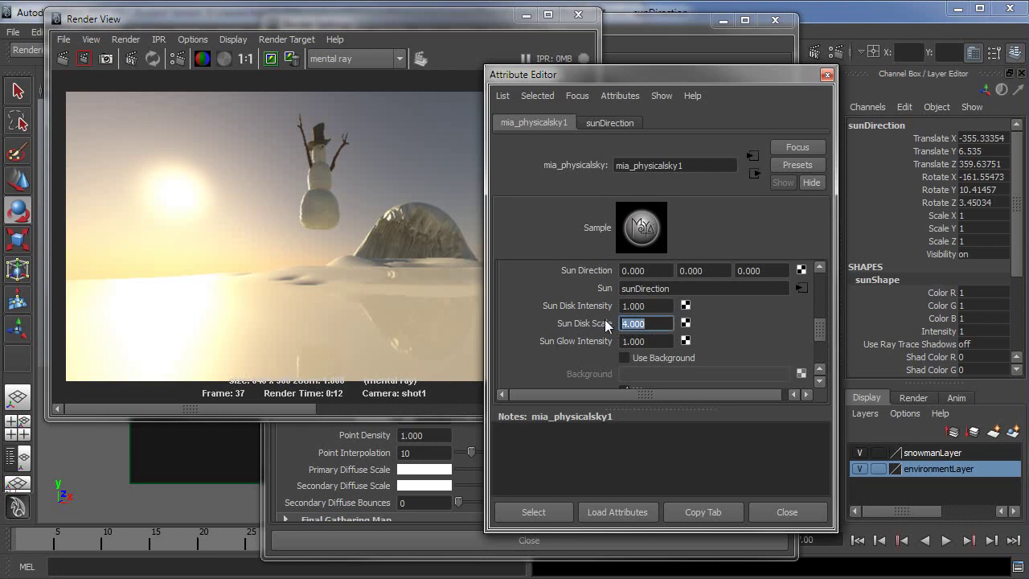
{"action": "type", "text": "8"}
{"action": "key", "text": "Tab"}
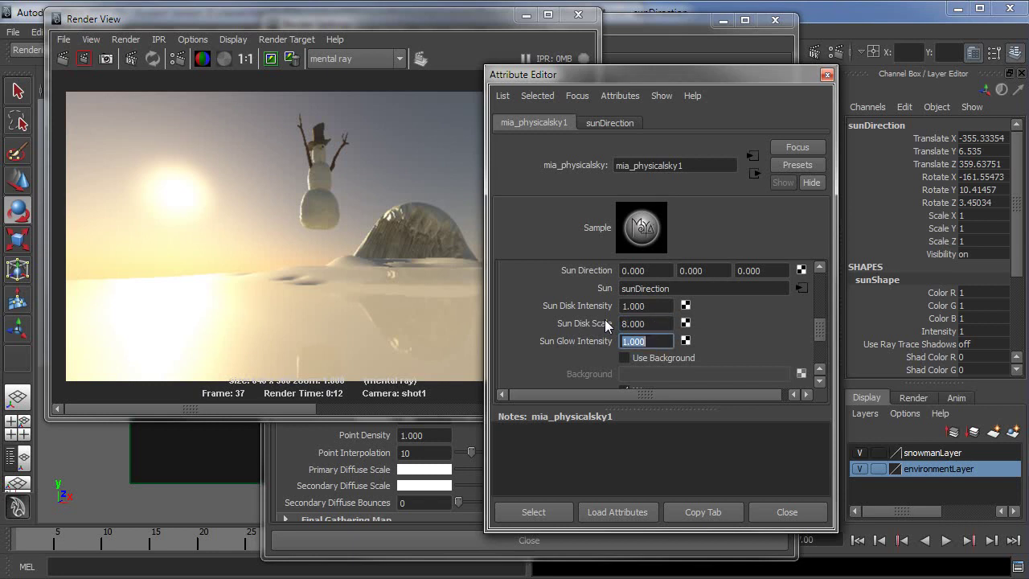
{"action": "left_click", "coordinate": [273, 59]}
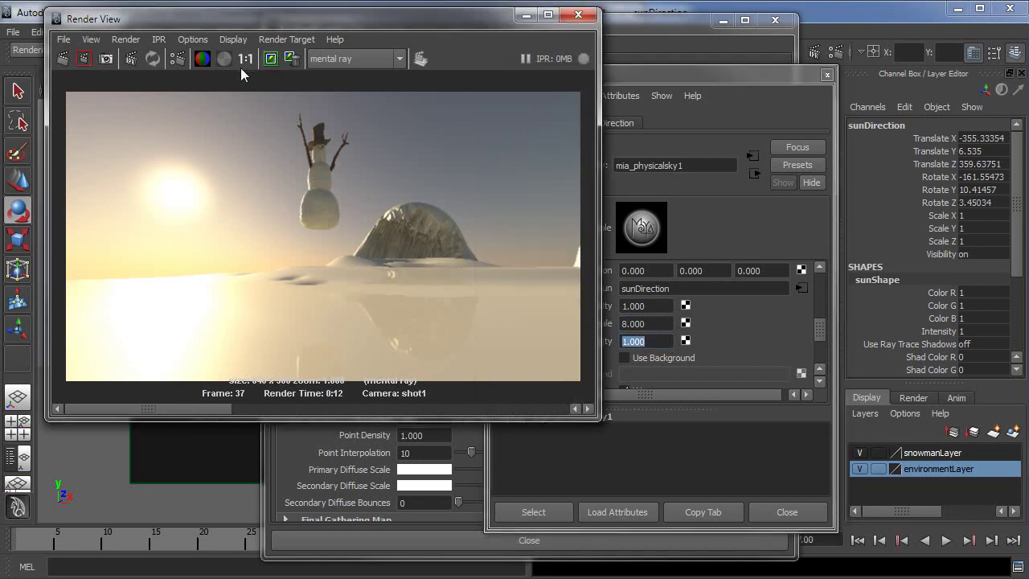
{"action": "left_click", "coordinate": [62, 59]}
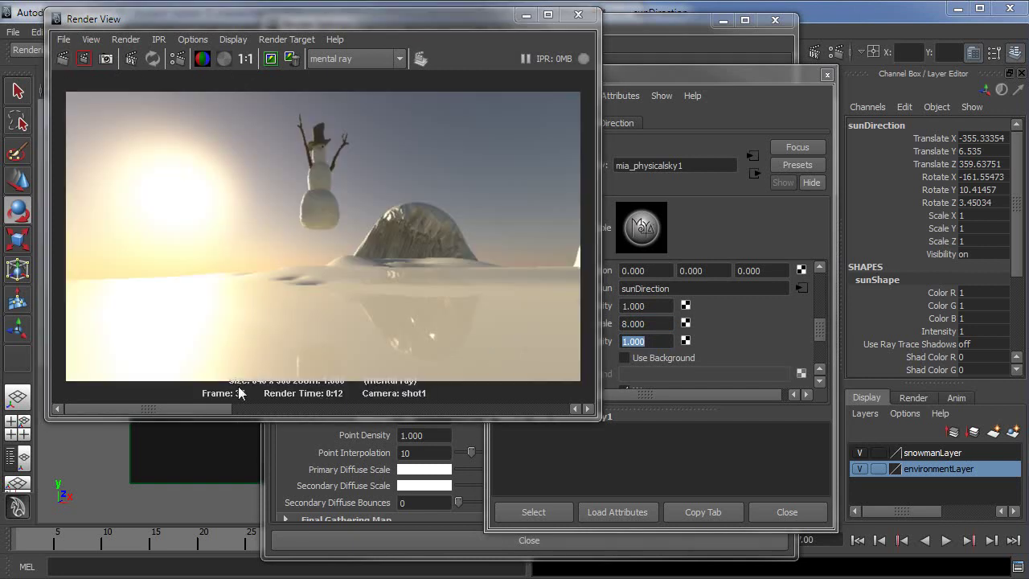
{"action": "left_click_drag", "start_coordinate": [175, 405], "coordinate": [224, 403]}
{"action": "left_click_drag", "start_coordinate": [312, 401], "coordinate": [211, 399]}
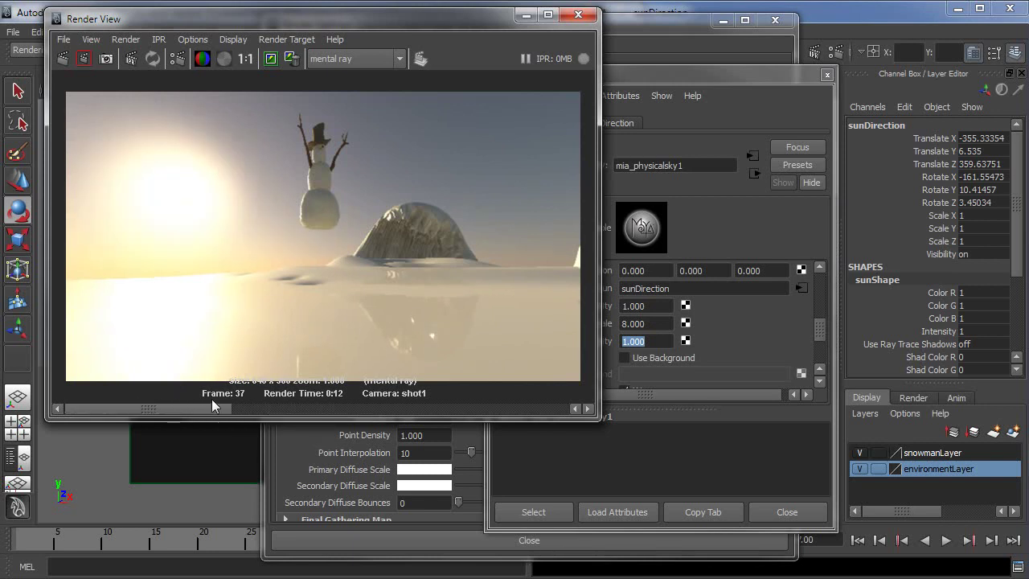
Step: Set the Sun Disk Scale to 5.5, then put away the sky's attributes and the Render Settings
{"action": "left_click", "coordinate": [651, 324]}
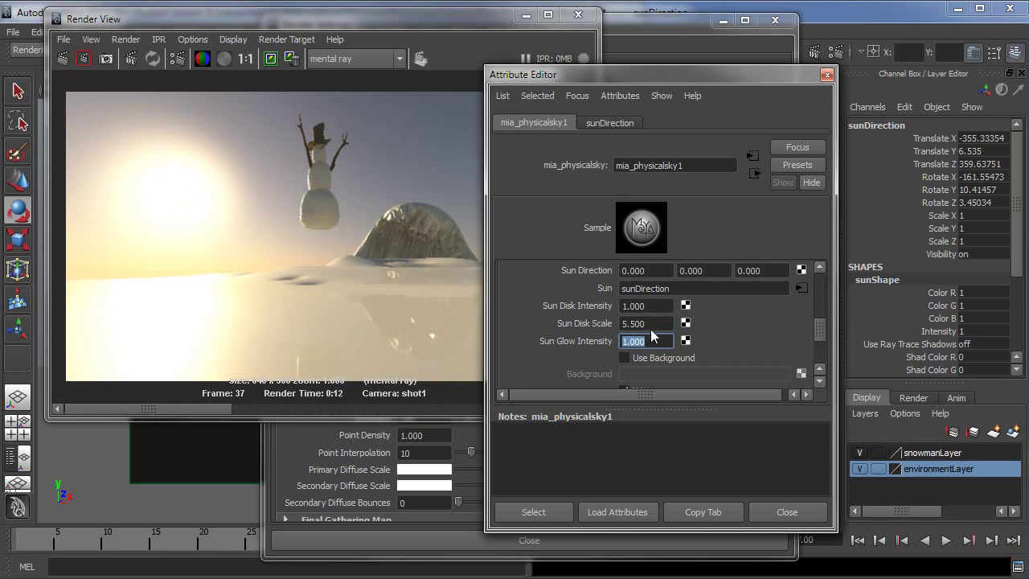
{"action": "left_click_drag", "start_coordinate": [625, 81], "coordinate": [782, 78]}
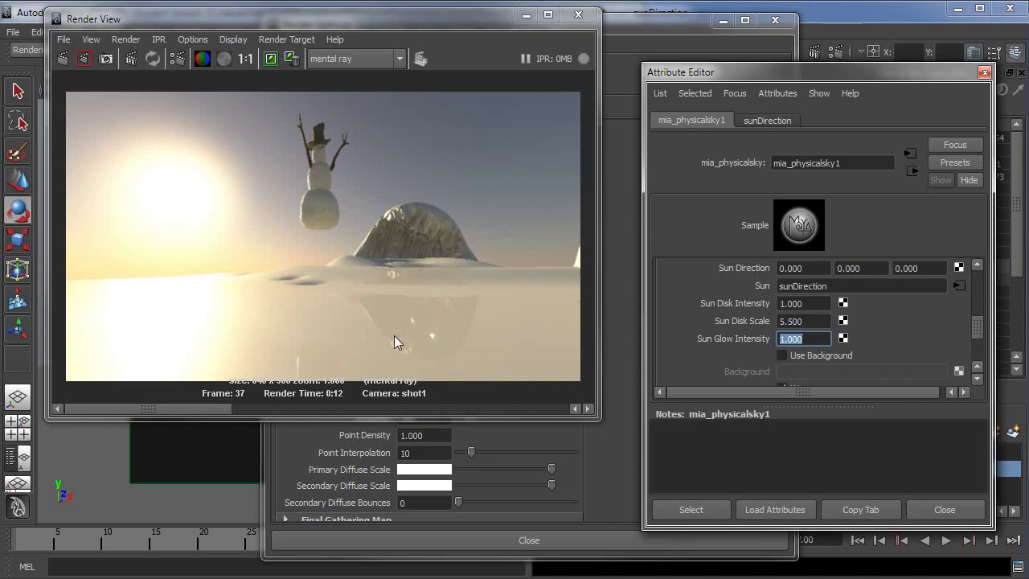
{"action": "left_click", "coordinate": [984, 72]}
{"action": "left_click", "coordinate": [693, 34]}
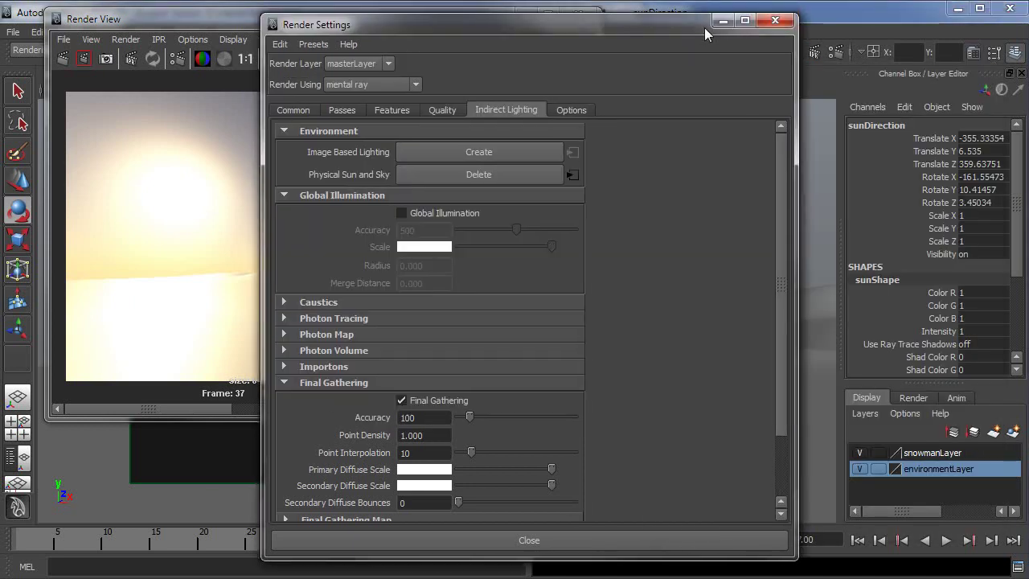
{"action": "left_click", "coordinate": [723, 21]}
{"action": "left_click_drag", "start_coordinate": [279, 26], "coordinate": [275, 68]}
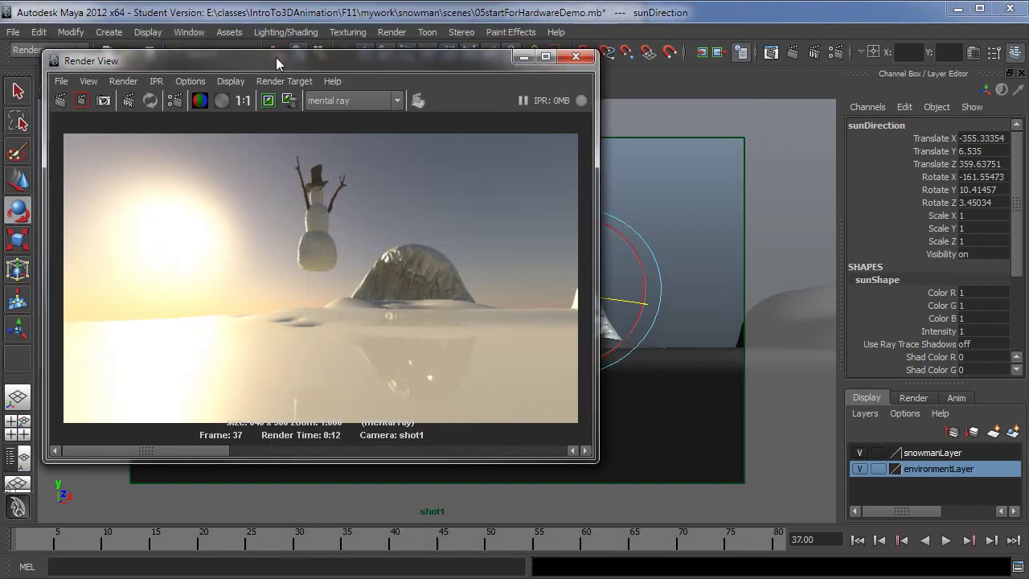
Step: Open the Hypershade and graph the output connections of startAnimation:snowMaterial
{"action": "left_click", "coordinate": [188, 32]}
{"action": "mouse_move", "coordinate": [197, 71]}
{"action": "left_click", "coordinate": [398, 111]}
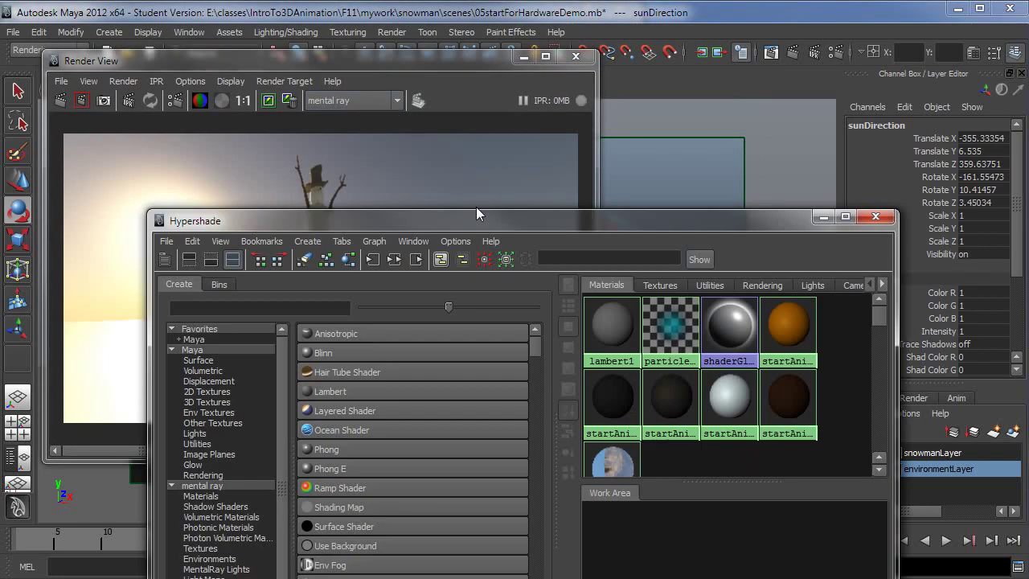
{"action": "left_click_drag", "start_coordinate": [481, 220], "coordinate": [521, 104]}
{"action": "left_click", "coordinate": [779, 306]}
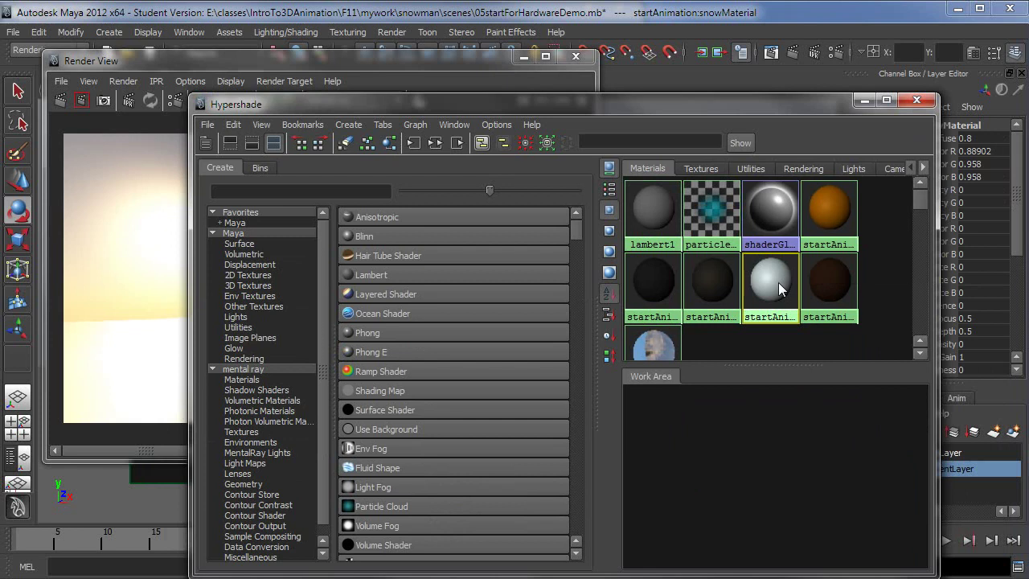
{"action": "left_click", "coordinate": [458, 144]}
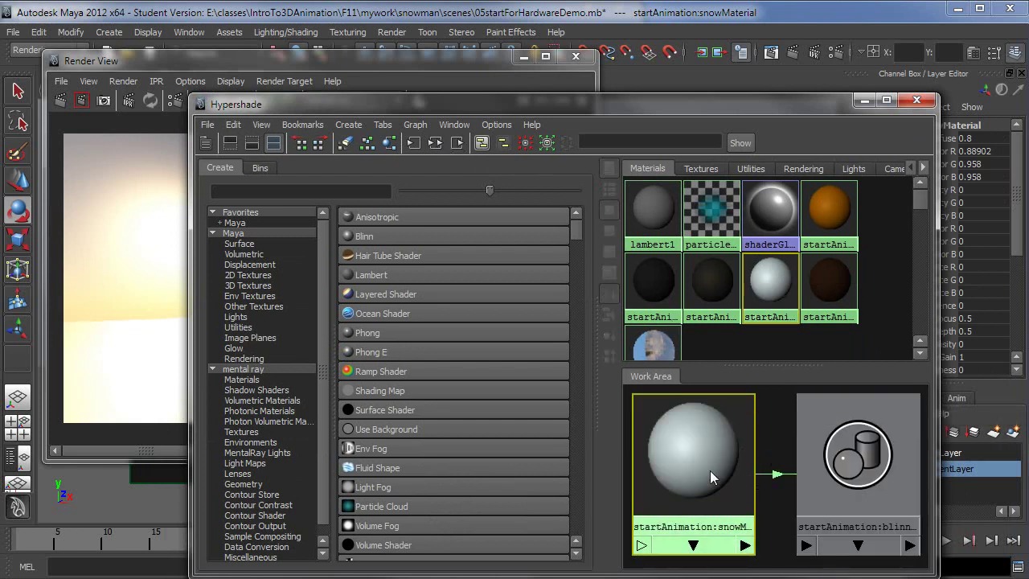
Step: Open the snow material's attributes and minimize the Hypershade to reveal the render beside them
{"action": "double_click", "coordinate": [715, 476]}
{"action": "left_click", "coordinate": [554, 108]}
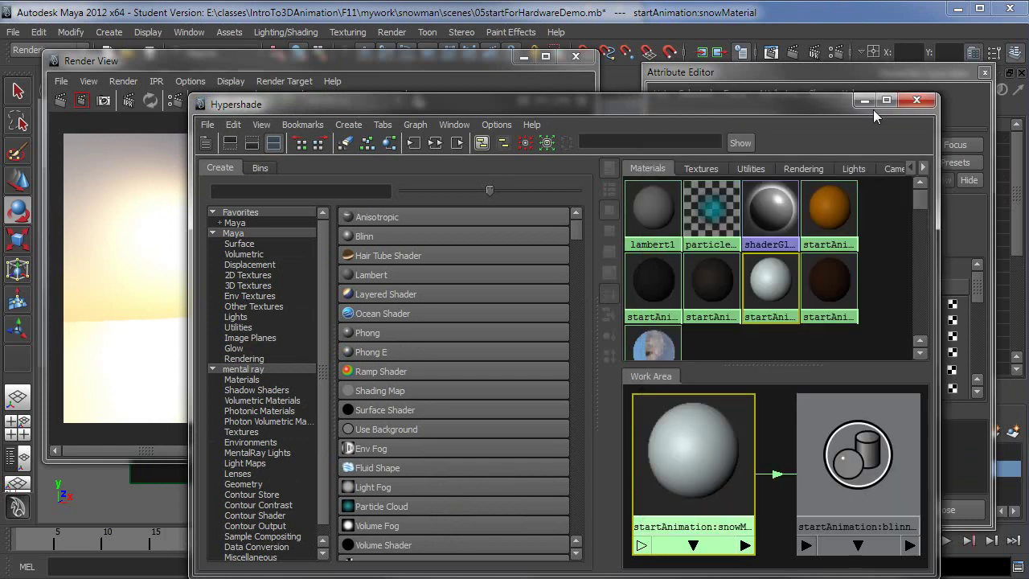
{"action": "left_click", "coordinate": [864, 102]}
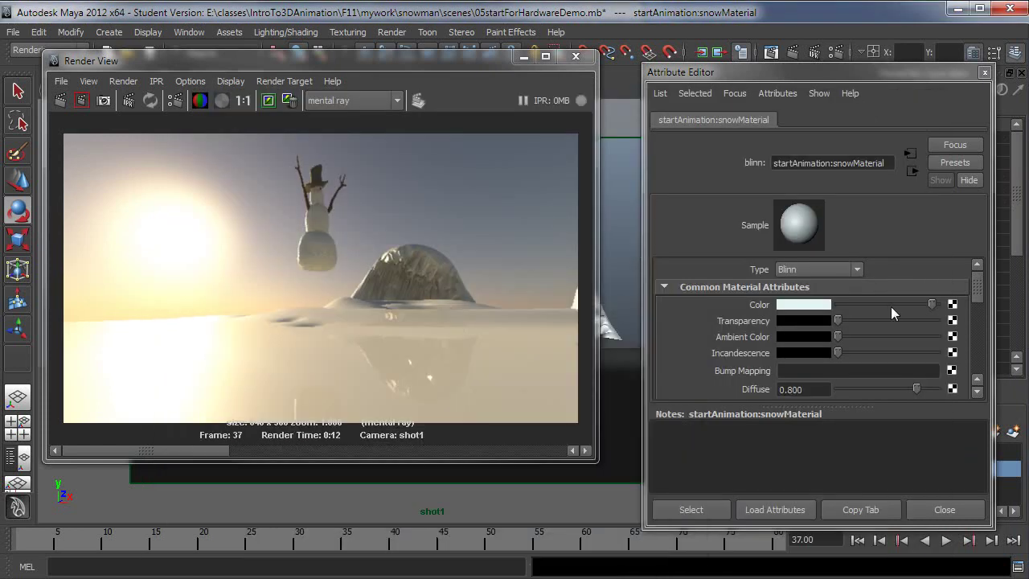
Step: Lower the snow material's Reflectivity to about 0.089, render the frame and arrange the Render View to inspect the snow
{"action": "left_click_drag", "start_coordinate": [979, 290], "coordinate": [976, 331]}
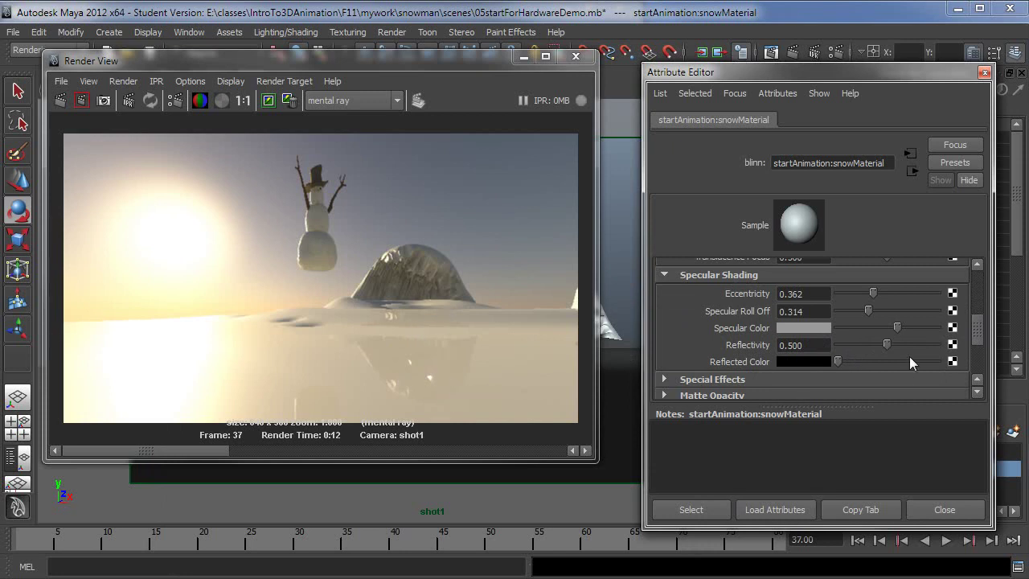
{"action": "left_click", "coordinate": [849, 345]}
{"action": "left_click_drag", "start_coordinate": [849, 346], "coordinate": [848, 347]}
{"action": "left_click", "coordinate": [63, 102]}
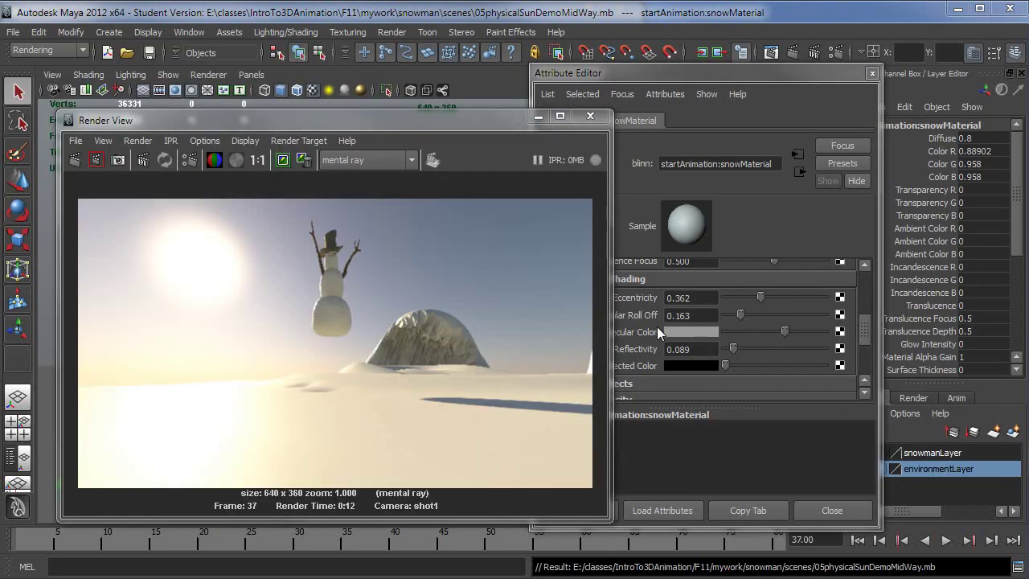
{"action": "left_click_drag", "start_coordinate": [425, 118], "coordinate": [373, 88]}
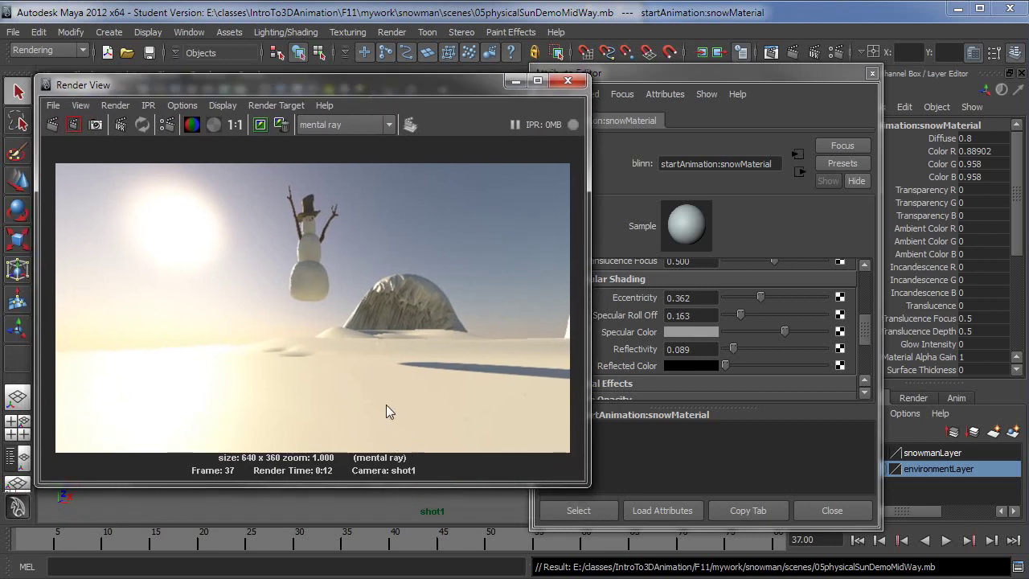
{"action": "left_click_drag", "start_coordinate": [588, 484], "coordinate": [597, 502]}
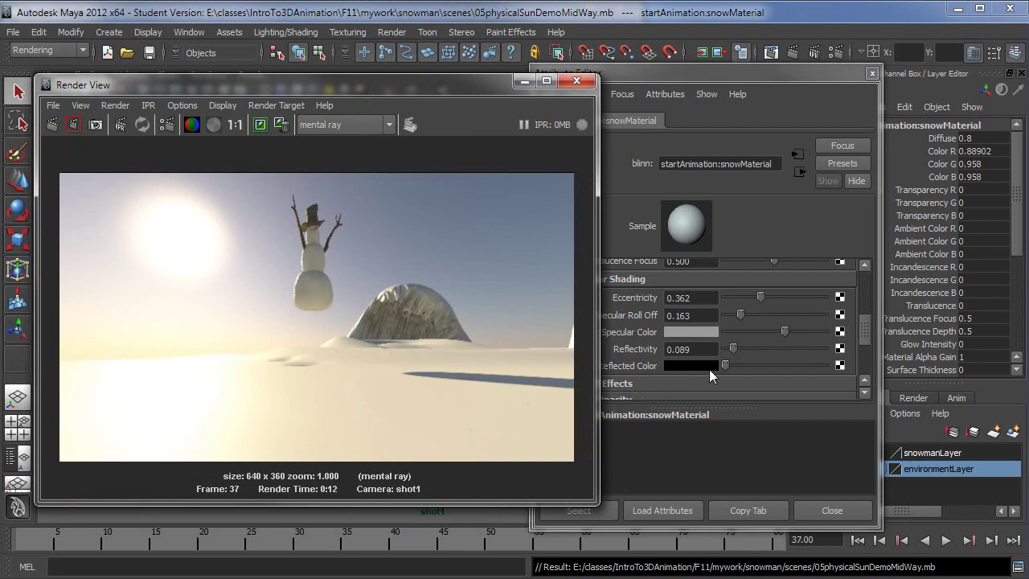
Step: Try the snow material's Reflectivity at about 0.106, then darken its Specular Color, raise Reflectivity to about 0.447 and test-render each variation
{"action": "left_click_drag", "start_coordinate": [733, 351], "coordinate": [738, 350]}
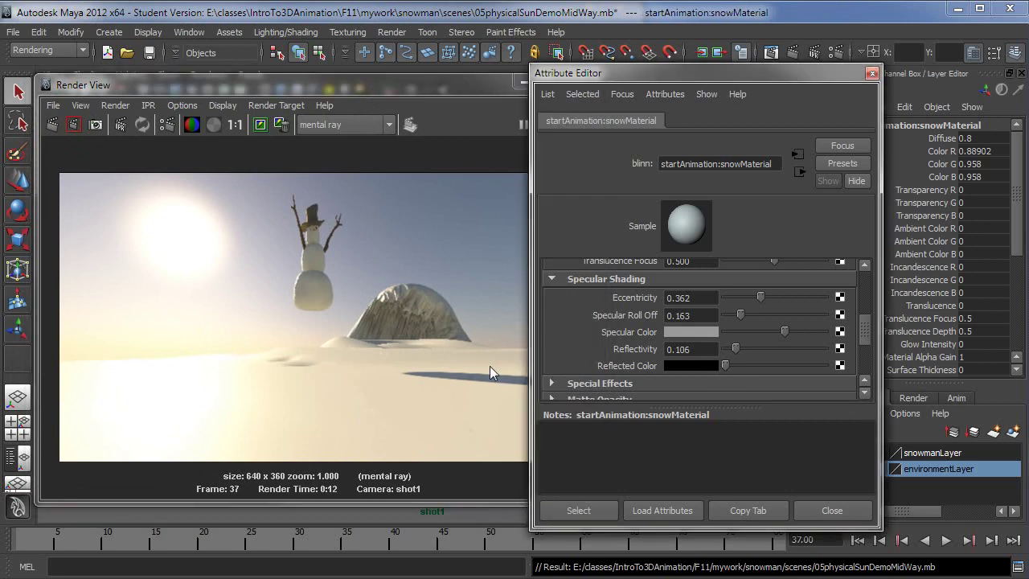
{"action": "left_click", "coordinate": [51, 129]}
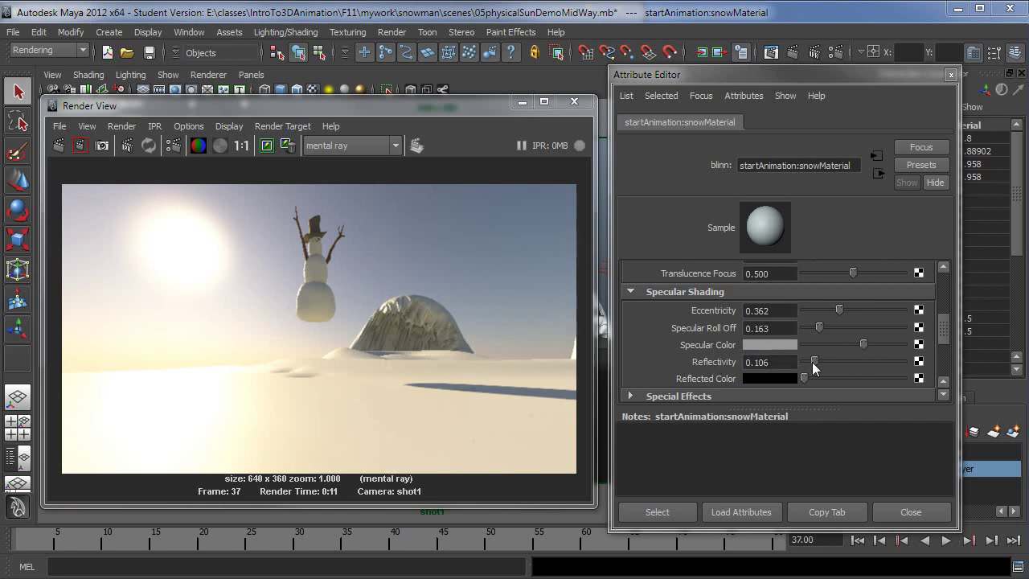
{"action": "left_click_drag", "start_coordinate": [861, 347], "coordinate": [829, 352]}
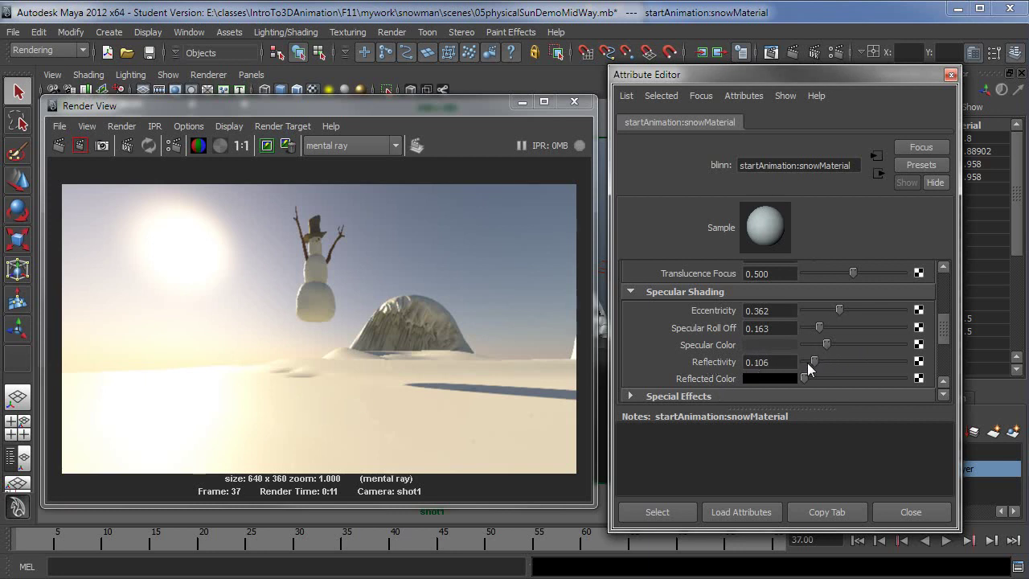
{"action": "left_click_drag", "start_coordinate": [813, 361], "coordinate": [849, 361]}
{"action": "left_click", "coordinate": [59, 146]}
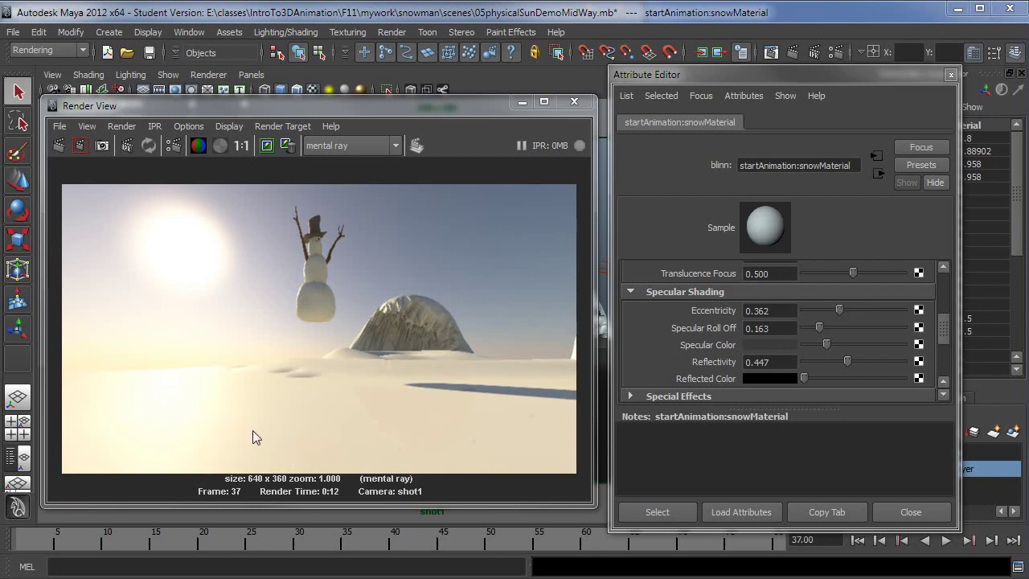
Step: Save the scene, accepting the student version notice, and close the snow material's attributes
{"action": "left_click", "coordinate": [151, 53]}
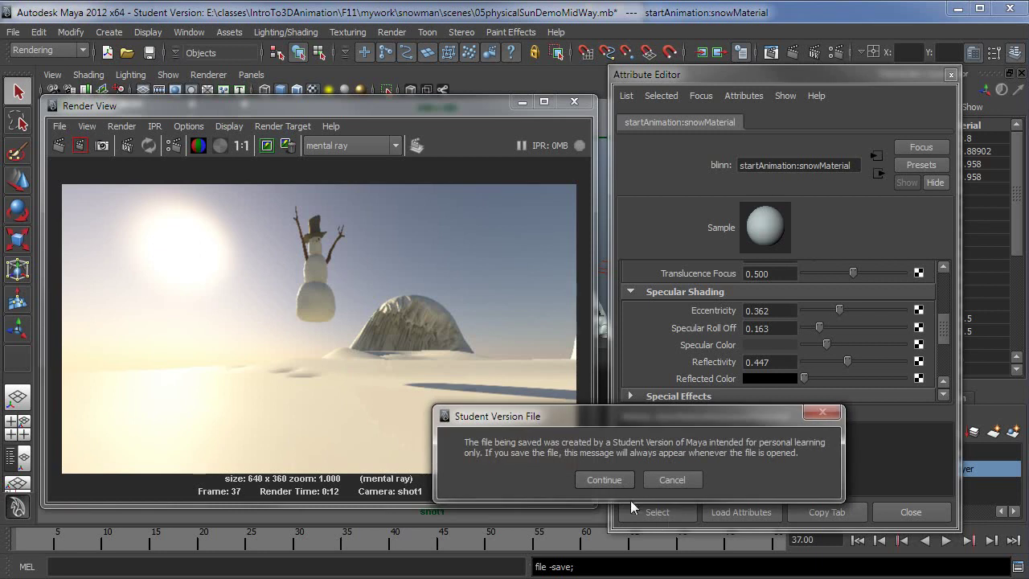
{"action": "left_click", "coordinate": [603, 480]}
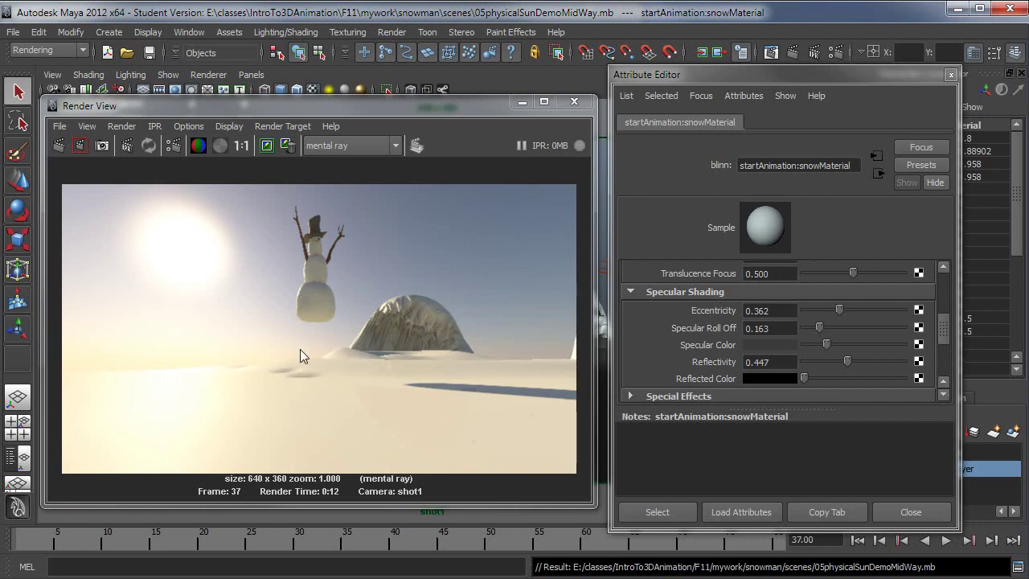
{"action": "left_click", "coordinate": [951, 74]}
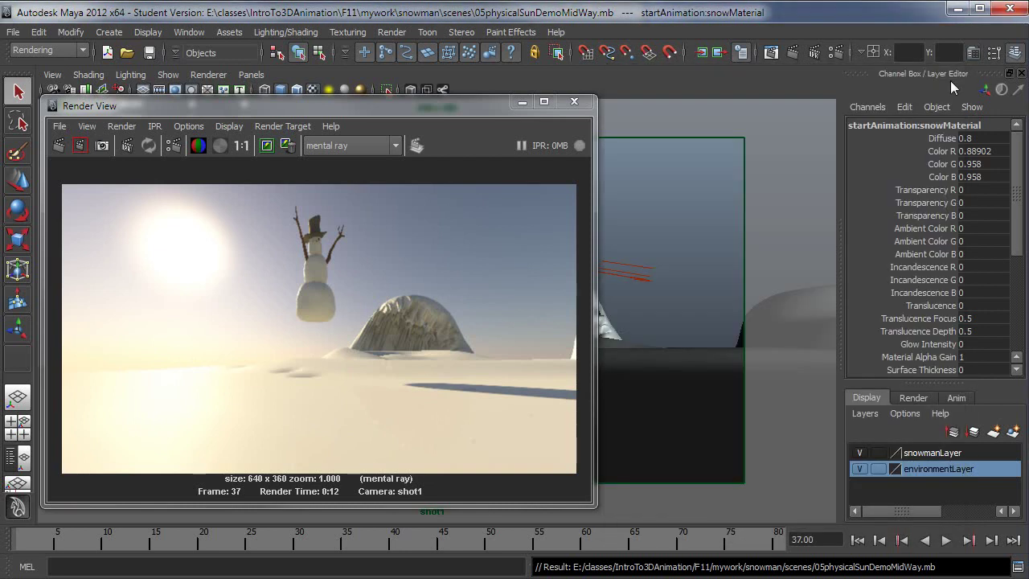
Step: Set the Haze of mia_physicalsky1, reached through the sun light, to 2, render the frame and keep the image in the enlarged Render View
{"action": "left_click", "coordinate": [647, 269]}
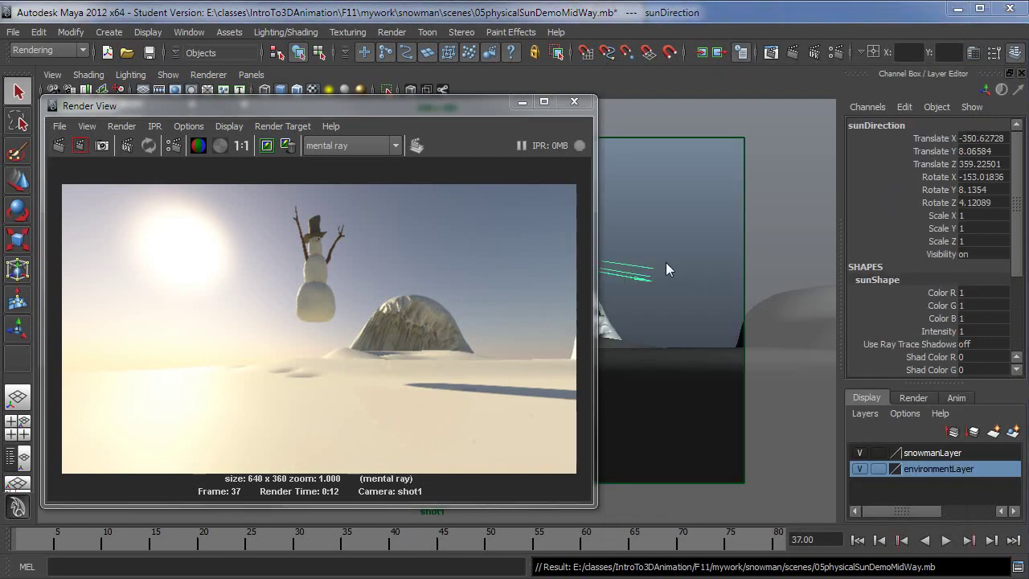
{"action": "key", "text": "ctrl+a"}
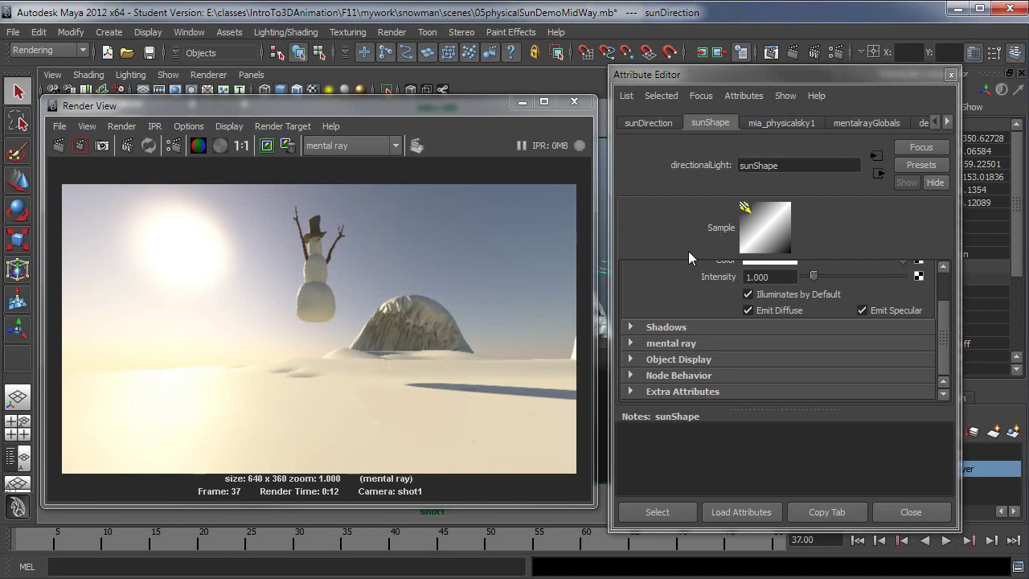
{"action": "left_click", "coordinate": [776, 124]}
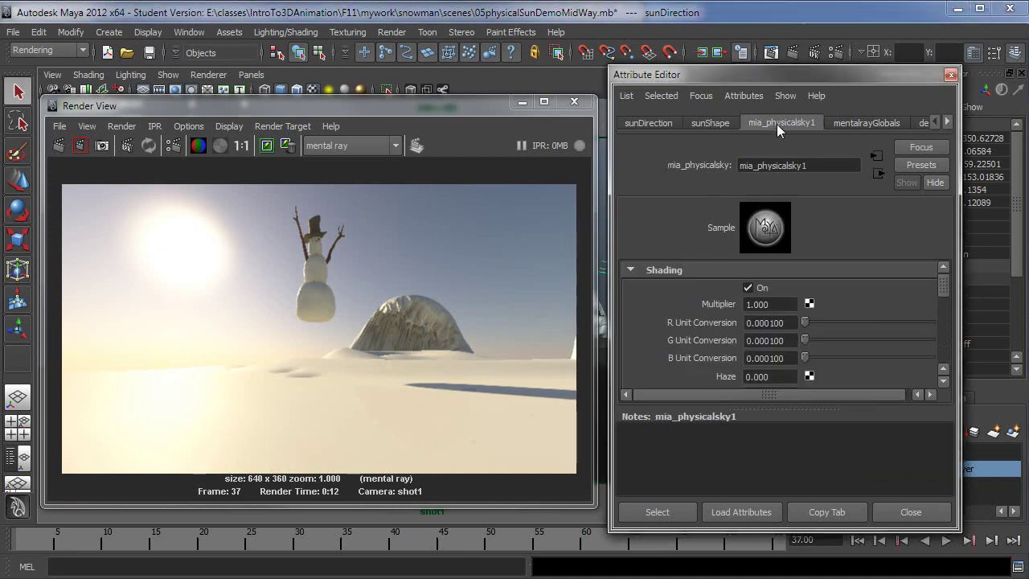
{"action": "left_click_drag", "start_coordinate": [945, 290], "coordinate": [939, 303]}
{"action": "left_click", "coordinate": [773, 301]}
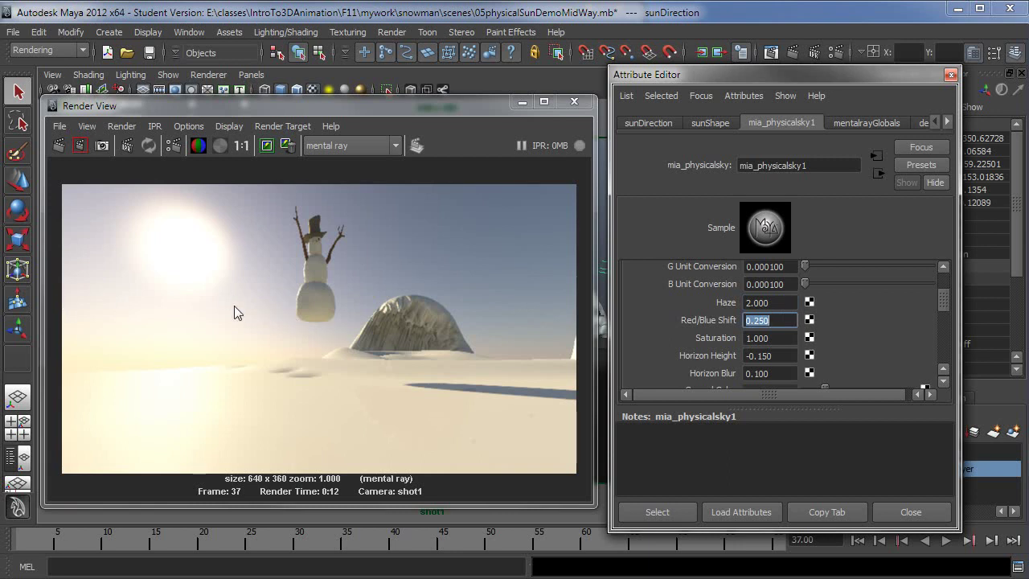
{"action": "left_click", "coordinate": [60, 144]}
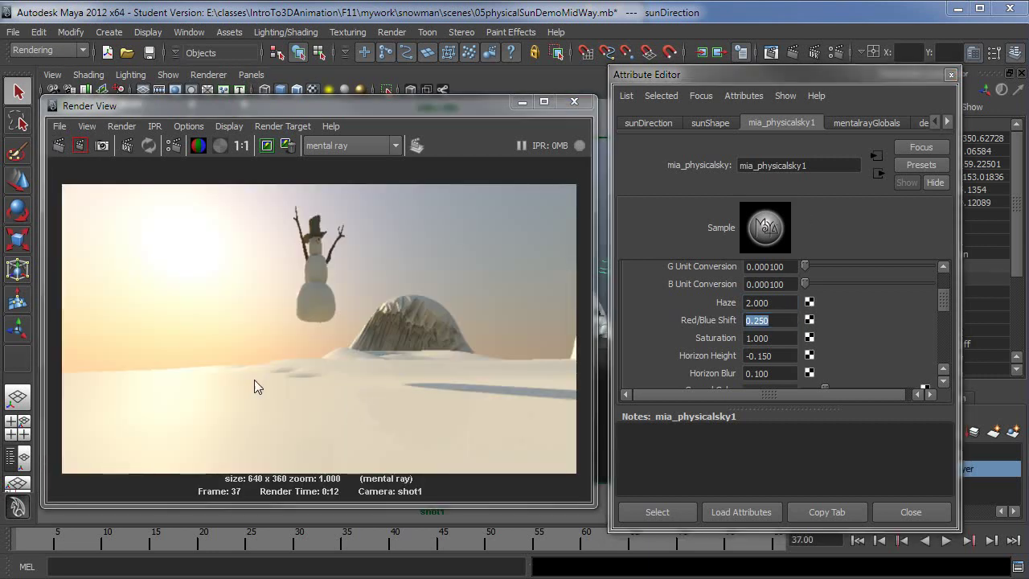
{"action": "left_click_drag", "start_coordinate": [593, 506], "coordinate": [597, 526]}
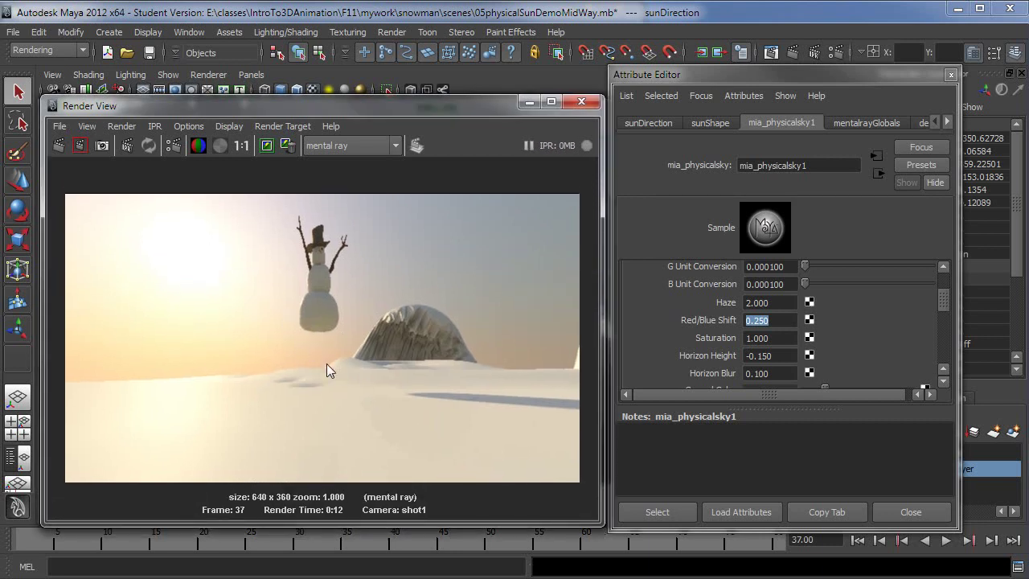
{"action": "left_click", "coordinate": [262, 152]}
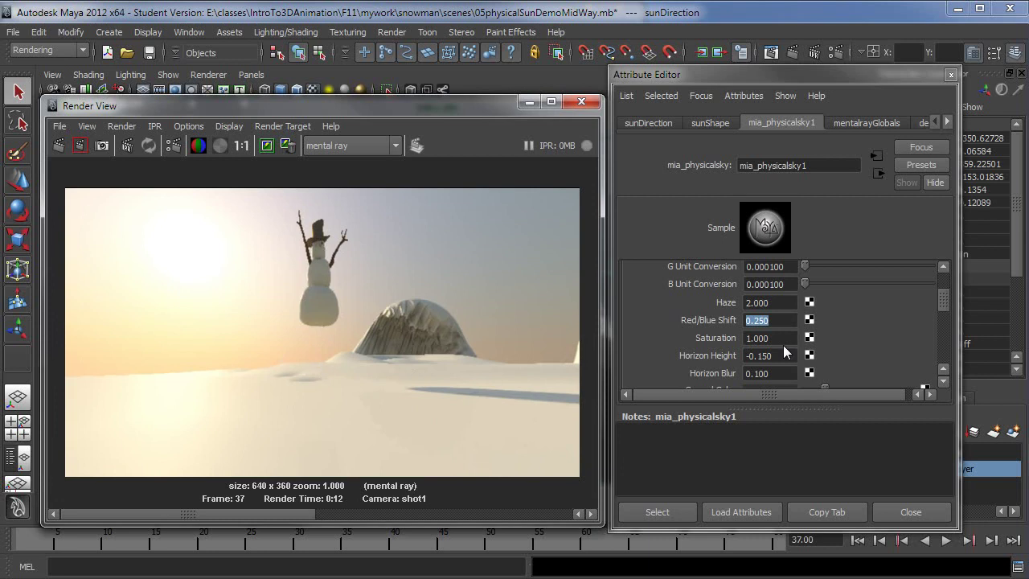
Step: Set the physical sky's Haze to 1, render the frame again and compare it with the kept image
{"action": "left_click", "coordinate": [783, 303]}
{"action": "type", "text": "1"}
{"action": "key", "text": "Tab"}
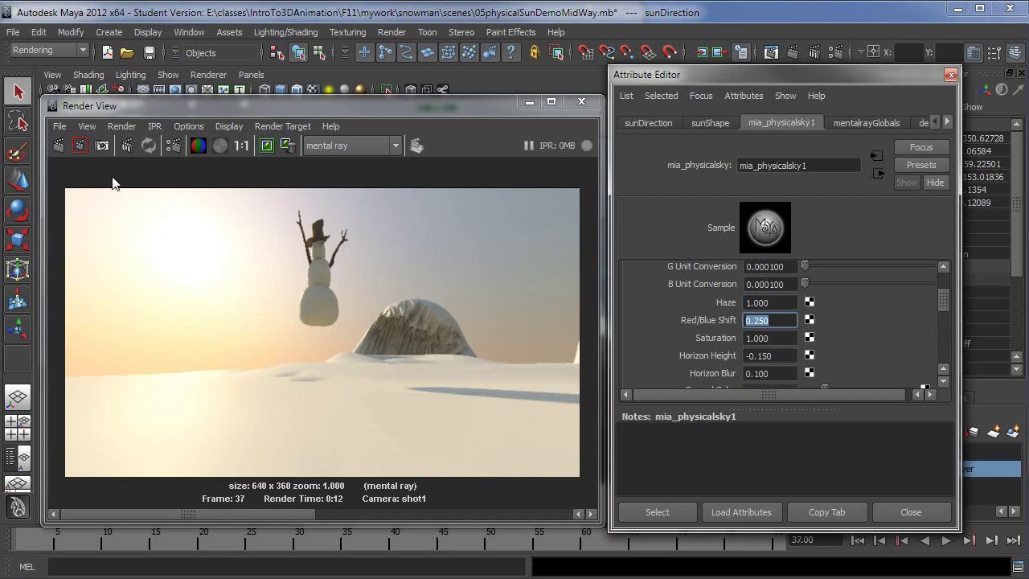
{"action": "left_click", "coordinate": [61, 148]}
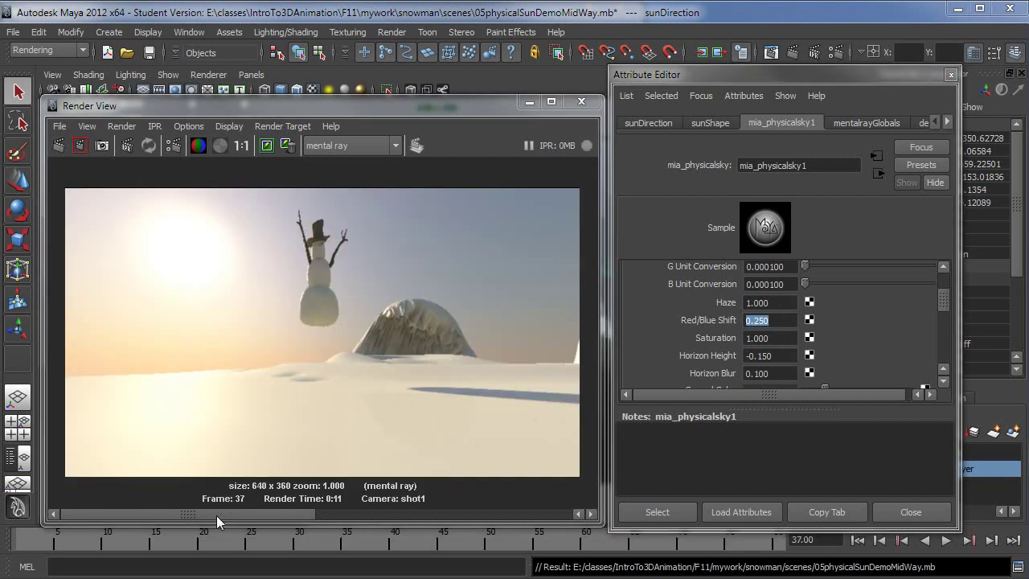
{"action": "mouse_move", "coordinate": [186, 513]}
{"action": "left_mouse_down"}
{"action": "mouse_move", "coordinate": [453, 513]}
{"action": "mouse_move", "coordinate": [220, 507]}
{"action": "mouse_move", "coordinate": [554, 501]}
{"action": "mouse_move", "coordinate": [190, 499]}
{"action": "left_mouse_up"}
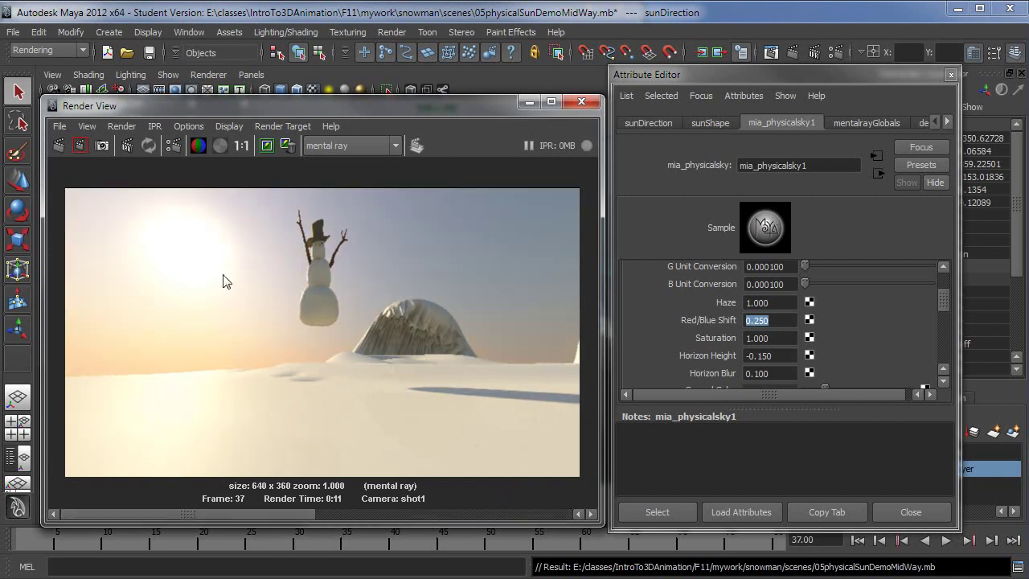
{"action": "left_click_drag", "start_coordinate": [227, 511], "coordinate": [482, 514]}
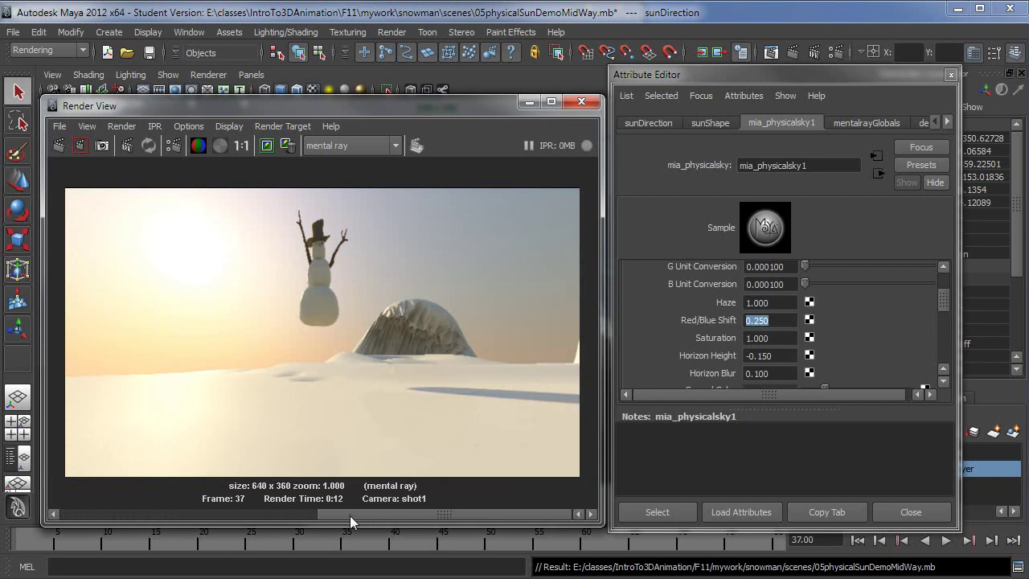
{"action": "left_click_drag", "start_coordinate": [349, 519], "coordinate": [210, 514]}
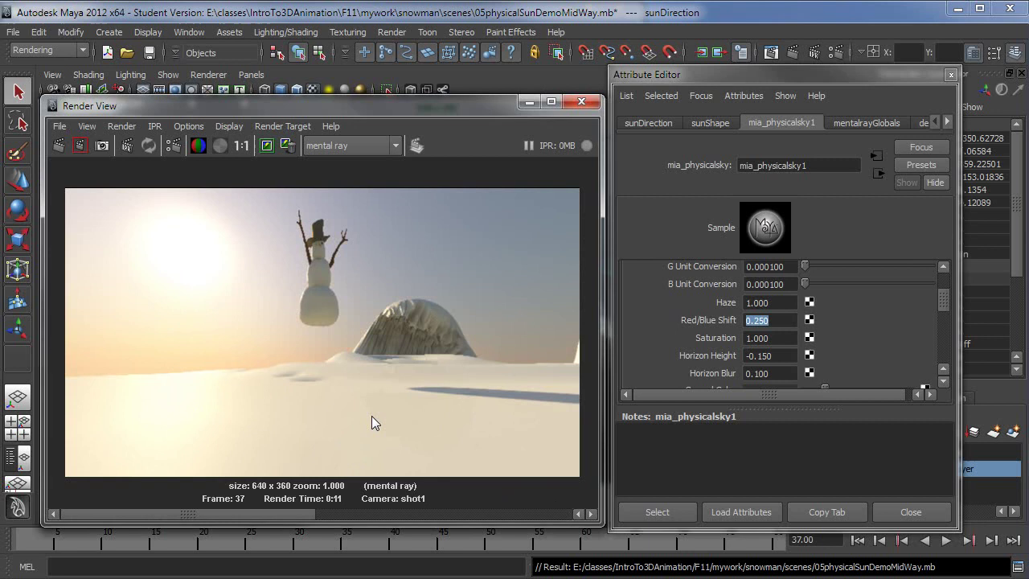
Step: Close the sky's attributes, bring up the Hypershade and graph the connections of startAnimation:snowMaterial
{"action": "left_click", "coordinate": [950, 76]}
{"action": "left_click", "coordinate": [180, 32]}
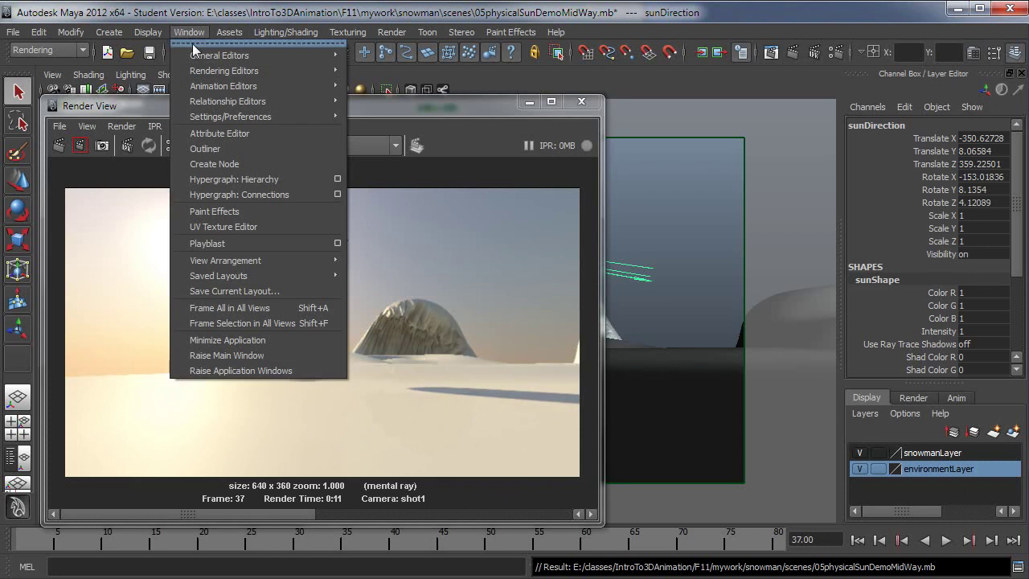
{"action": "mouse_move", "coordinate": [207, 73]}
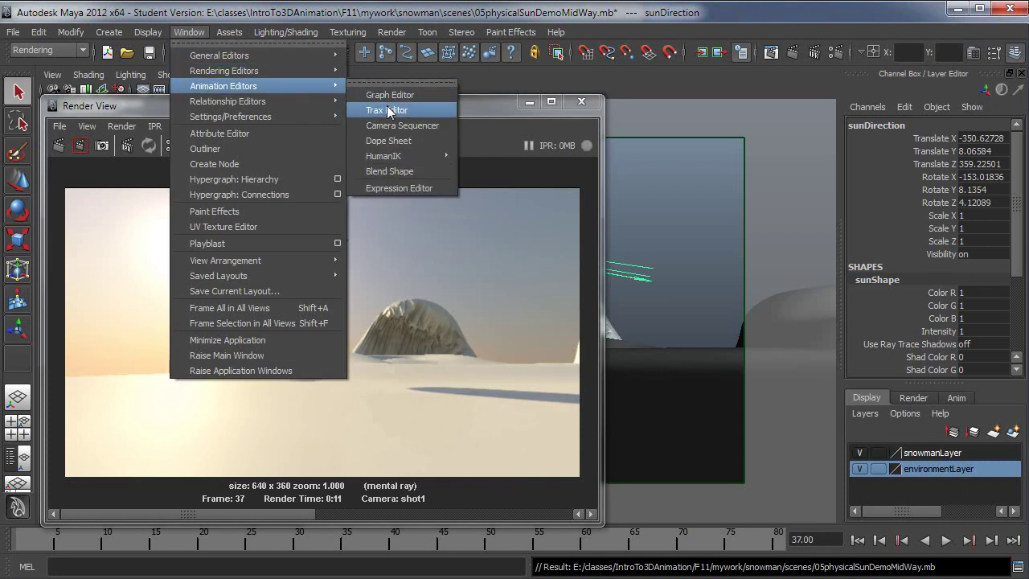
{"action": "left_click", "coordinate": [402, 111]}
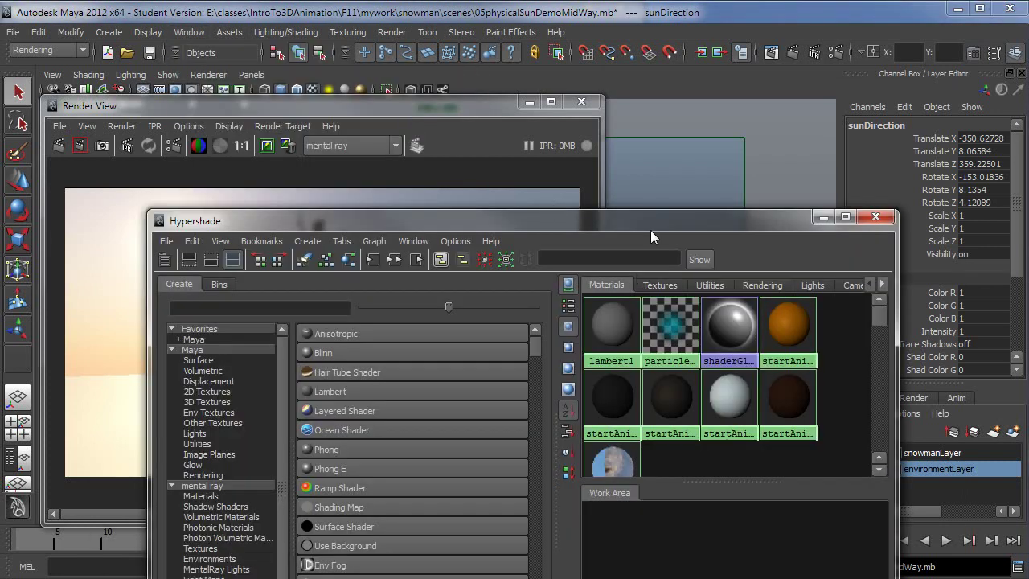
{"action": "left_click_drag", "start_coordinate": [650, 229], "coordinate": [627, 178]}
{"action": "left_click", "coordinate": [708, 356]}
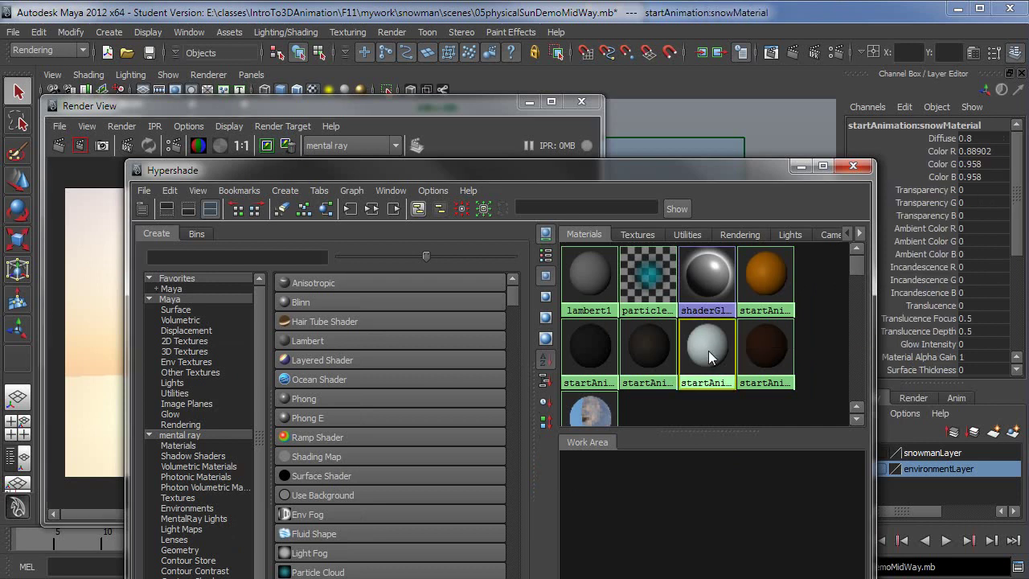
{"action": "left_click_drag", "start_coordinate": [671, 166], "coordinate": [631, 66]}
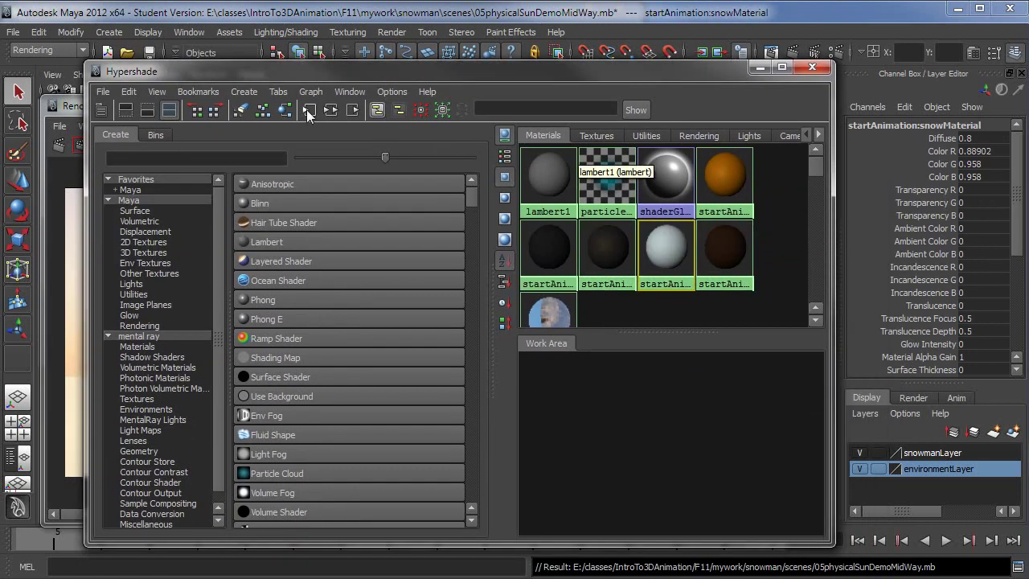
{"action": "left_click", "coordinate": [330, 110]}
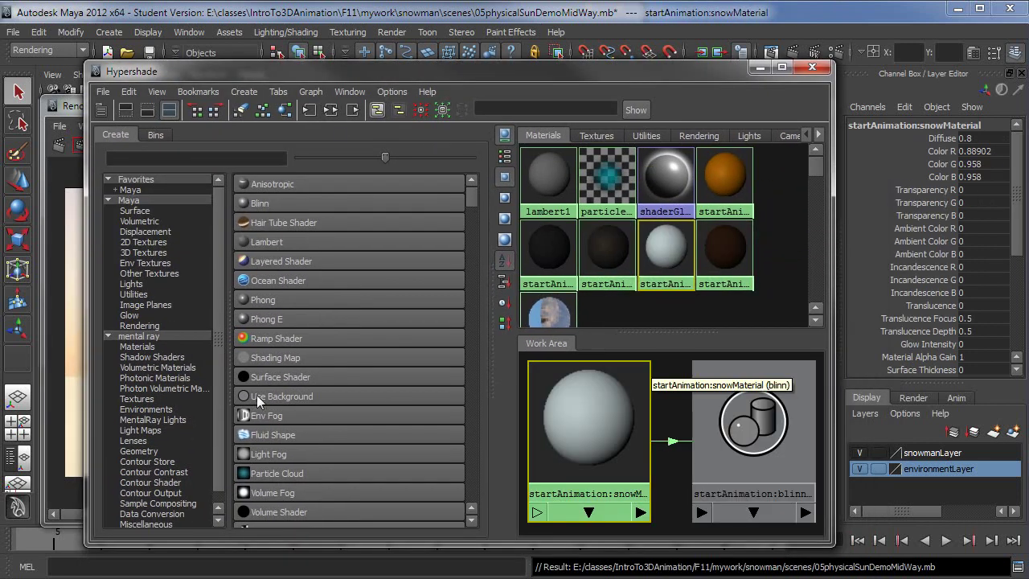
Step: Add a Solid Fractal 3D texture to the Hypershade work area and dismiss the Connection Editor
{"action": "left_click", "coordinate": [143, 251]}
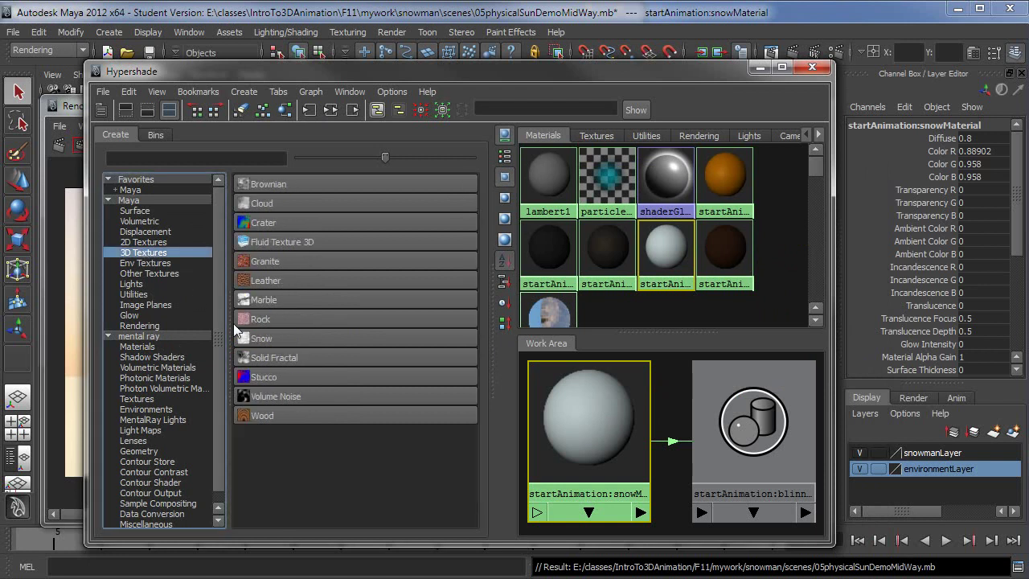
{"action": "middle_click_drag", "start_coordinate": [250, 362], "coordinate": [589, 405]}
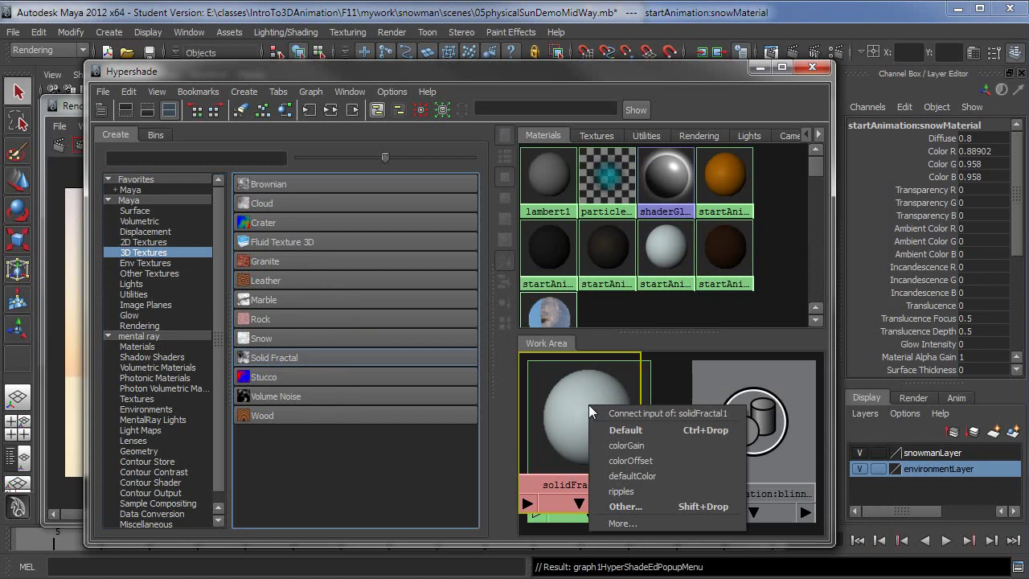
{"action": "left_click", "coordinate": [623, 430]}
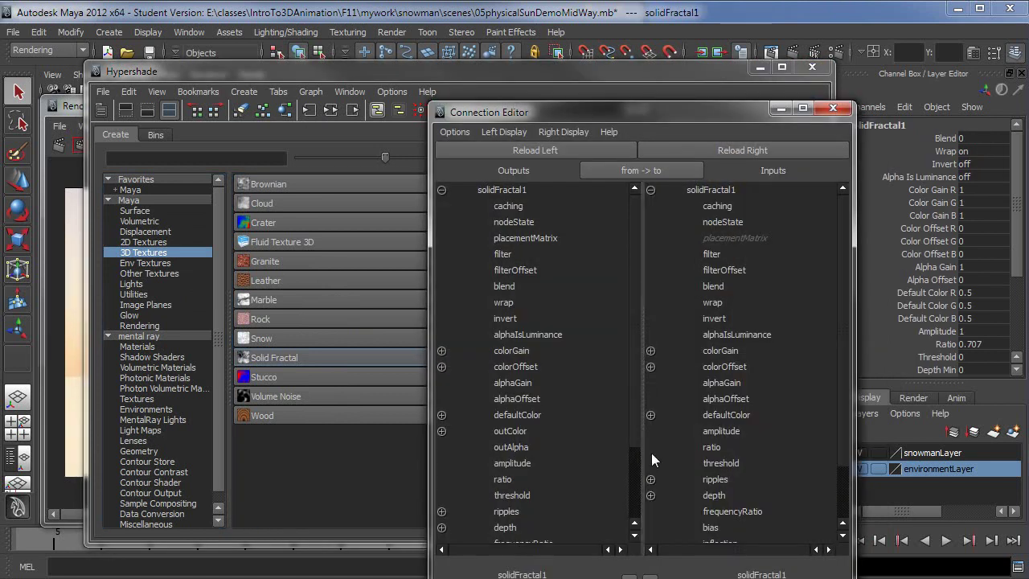
{"action": "left_click", "coordinate": [834, 111]}
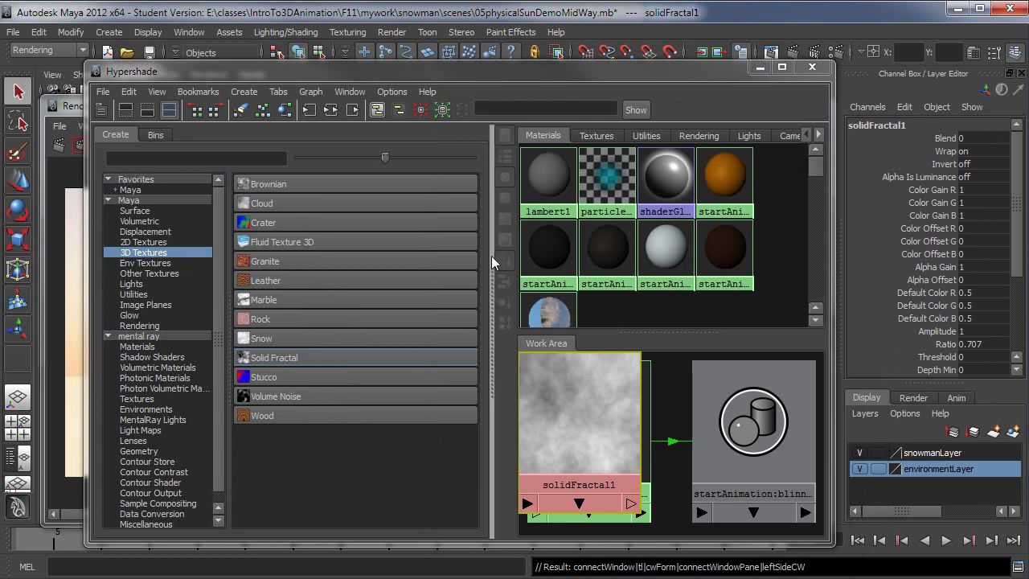
Step: Widen the Hypershade work area and separate the snow material and its shading group from the Solid Fractal node
{"action": "left_click_drag", "start_coordinate": [491, 256], "coordinate": [472, 255]}
{"action": "left_click_drag", "start_coordinate": [399, 254], "coordinate": [317, 252]}
{"action": "left_click_drag", "start_coordinate": [705, 398], "coordinate": [470, 406]}
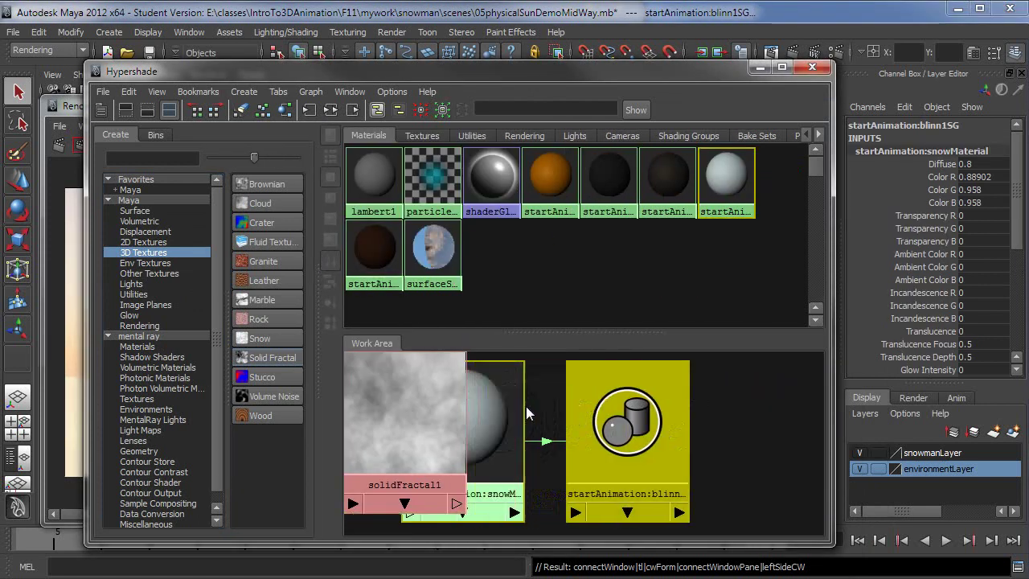
{"action": "left_click", "coordinate": [409, 423]}
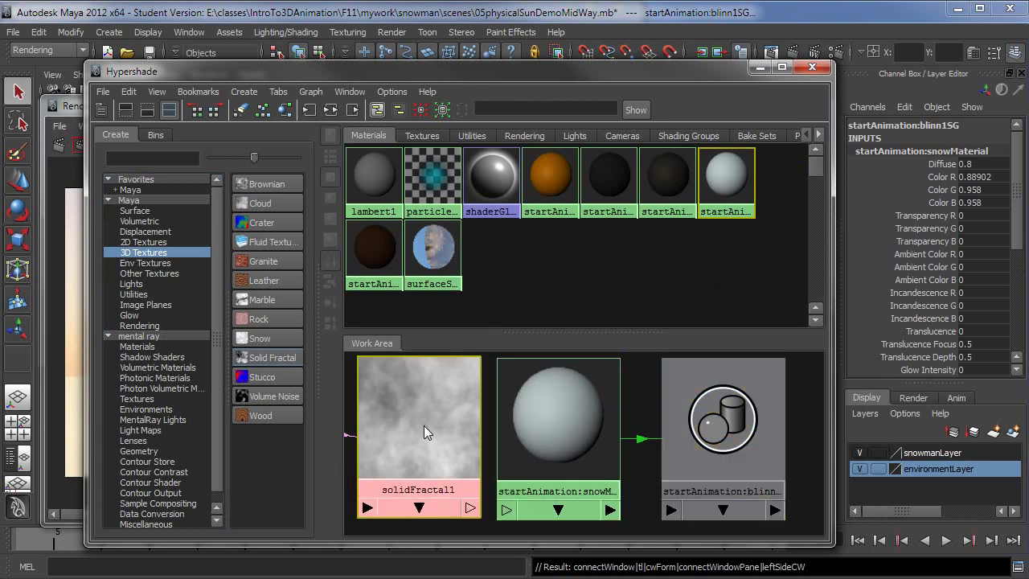
Step: Connect the Solid Fractal texture to the snow material as its bump map
{"action": "right_click", "coordinate": [544, 425]}
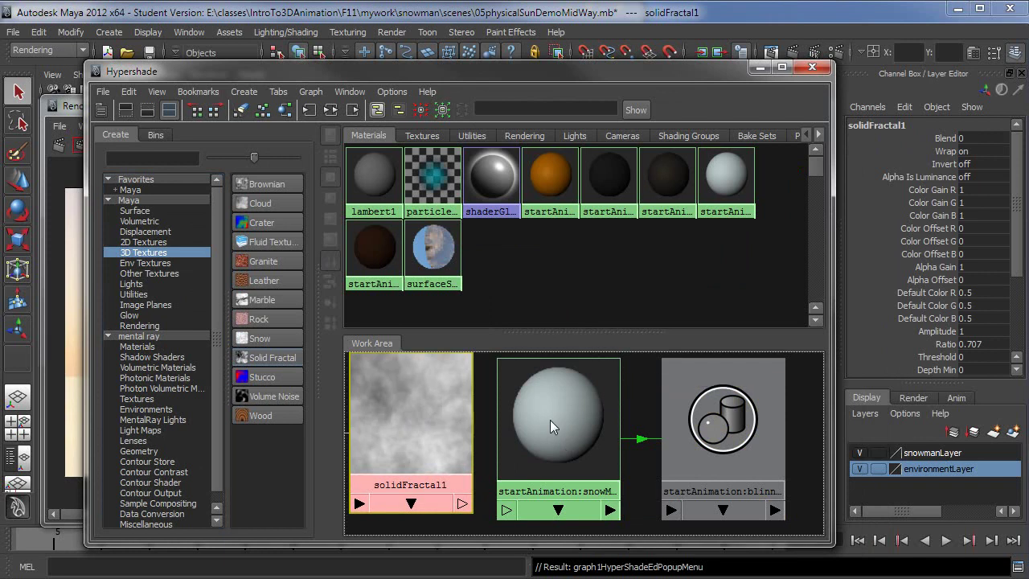
{"action": "middle_click_drag", "start_coordinate": [549, 420], "coordinate": [553, 419]}
{"action": "left_click", "coordinate": [593, 553]}
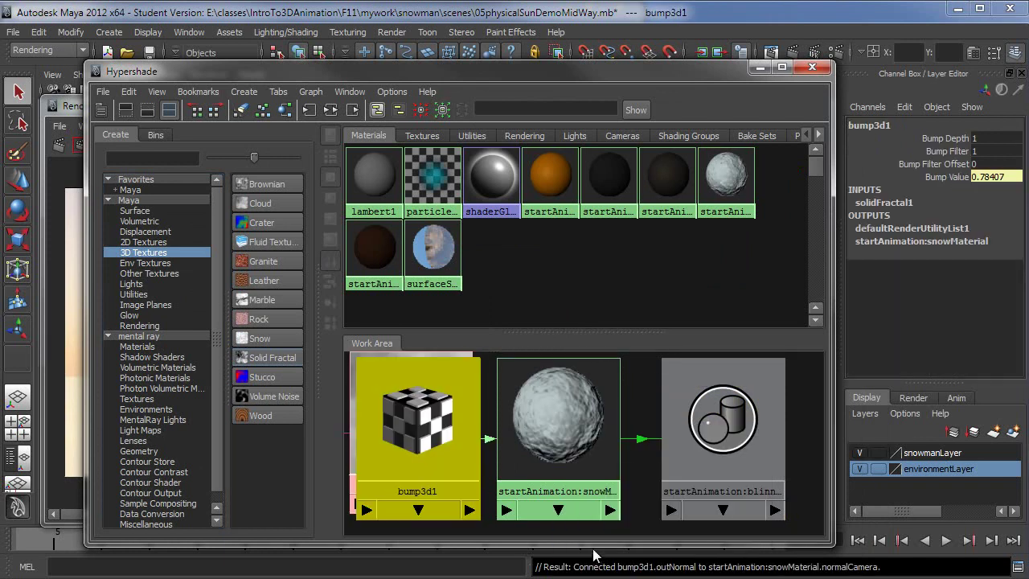
Step: Lay out the snow material's shading network in a row and open the 3D bump node's attributes
{"action": "right_click_drag", "start_coordinate": [774, 443], "coordinate": [651, 437], "text": "alt"}
{"action": "mouse_move", "coordinate": [704, 437]}
{"action": "left_mouse_down"}
{"action": "mouse_move", "coordinate": [549, 438]}
{"action": "mouse_move", "coordinate": [656, 441]}
{"action": "mouse_move", "coordinate": [647, 442]}
{"action": "left_mouse_up"}
{"action": "left_click", "coordinate": [521, 440], "text": "shift"}
{"action": "left_click", "coordinate": [640, 389]}
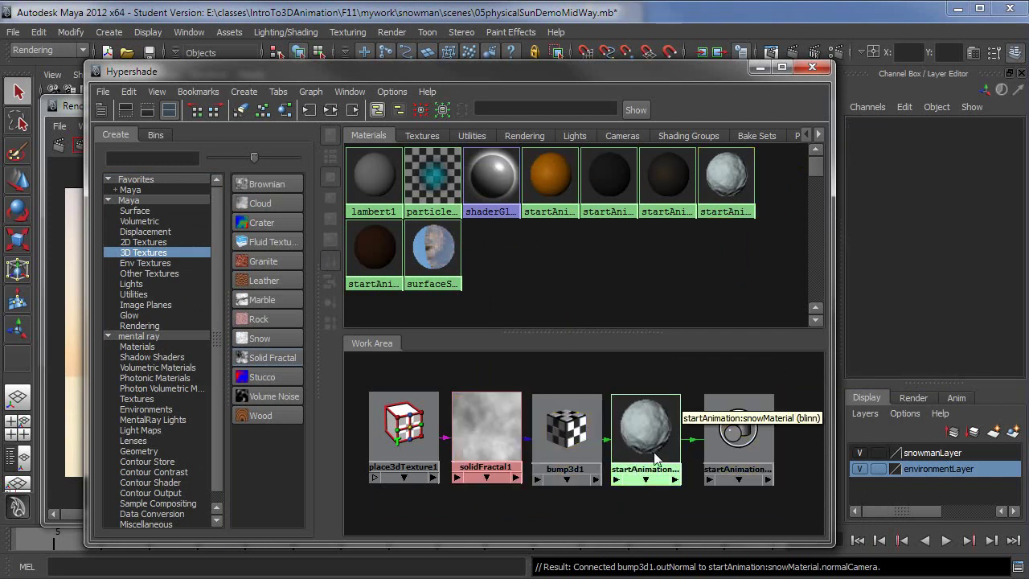
{"action": "double_click", "coordinate": [573, 455]}
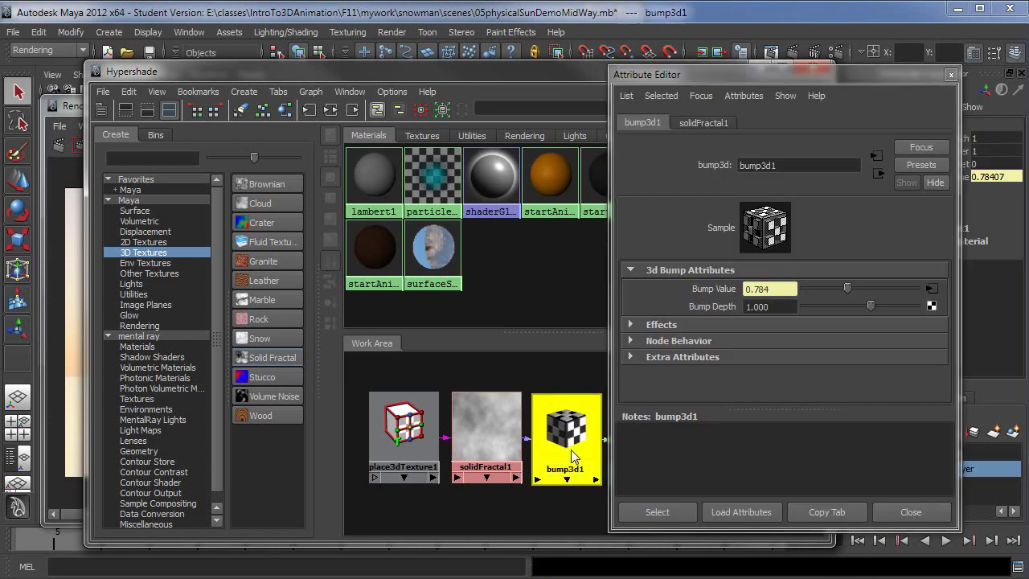
Step: Set the Solid Fractal bump's depth to 0.5 and render the scene again
{"action": "left_click", "coordinate": [784, 309]}
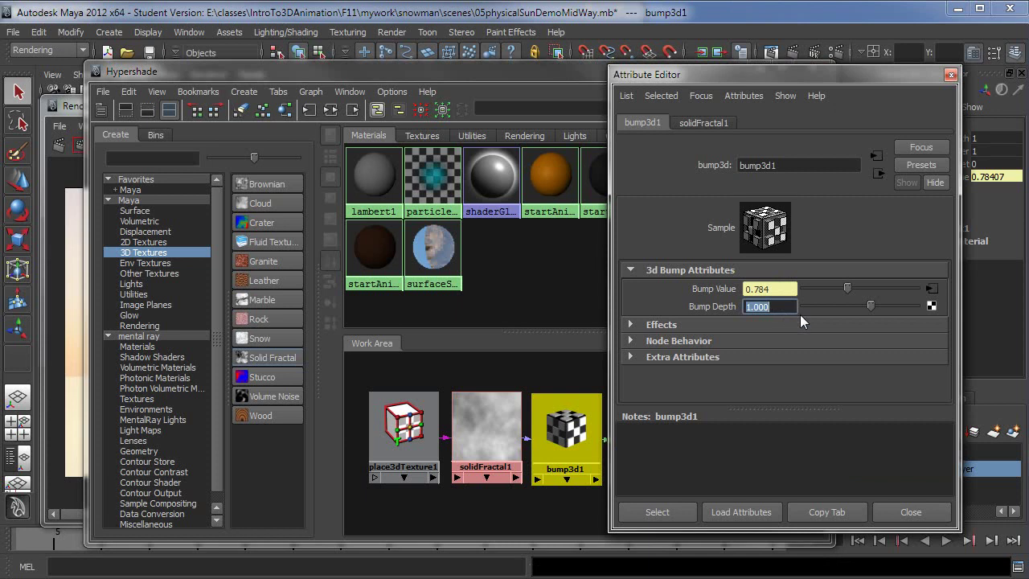
{"action": "type", "text": "0.5"}
{"action": "key", "text": "Return"}
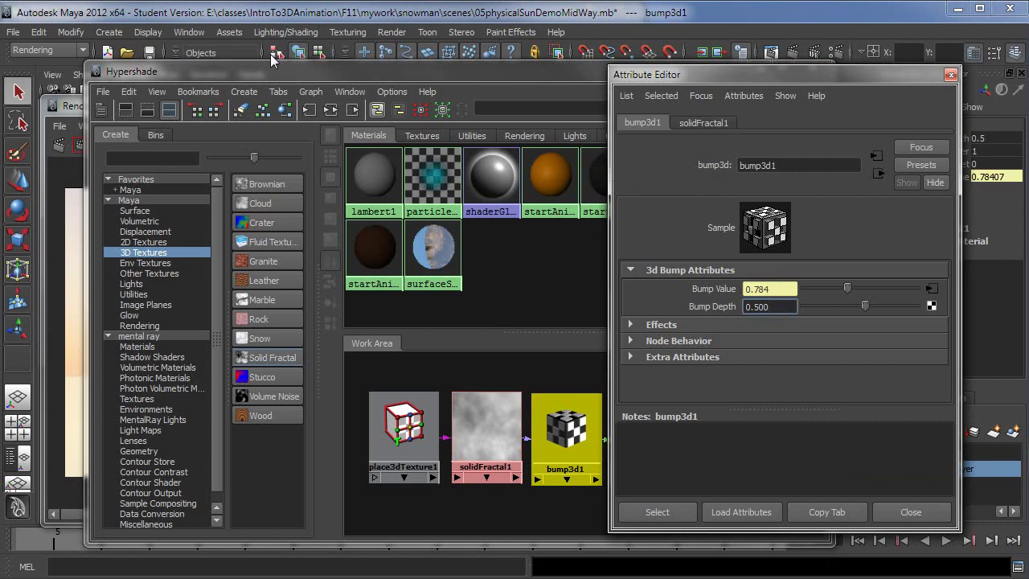
{"action": "left_click", "coordinate": [69, 111]}
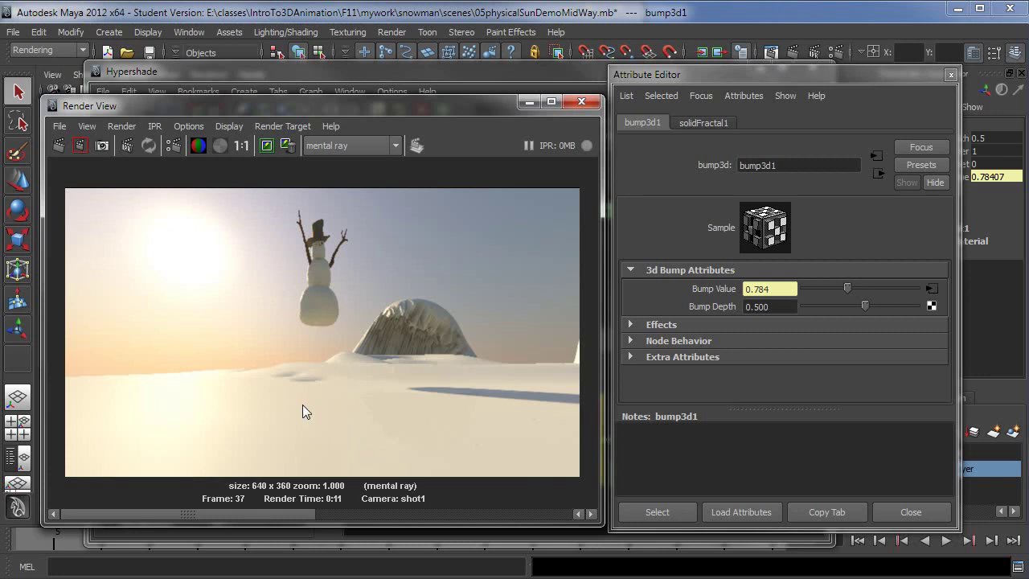
{"action": "left_click", "coordinate": [58, 147]}
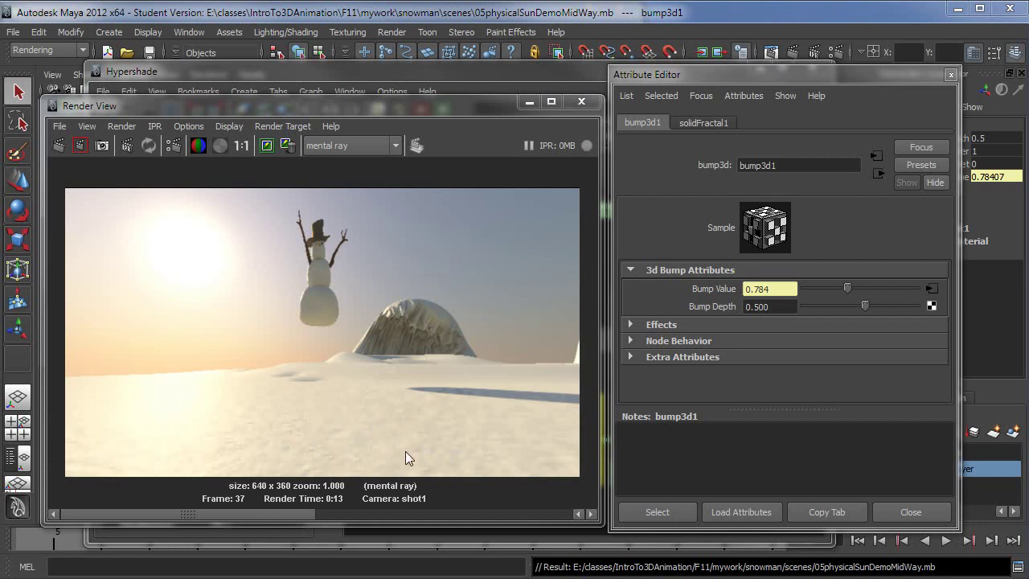
Step: Scale the Solid Fractal's 3D placement node up uniformly to about 10.97 in the viewport
{"action": "left_click", "coordinate": [948, 75]}
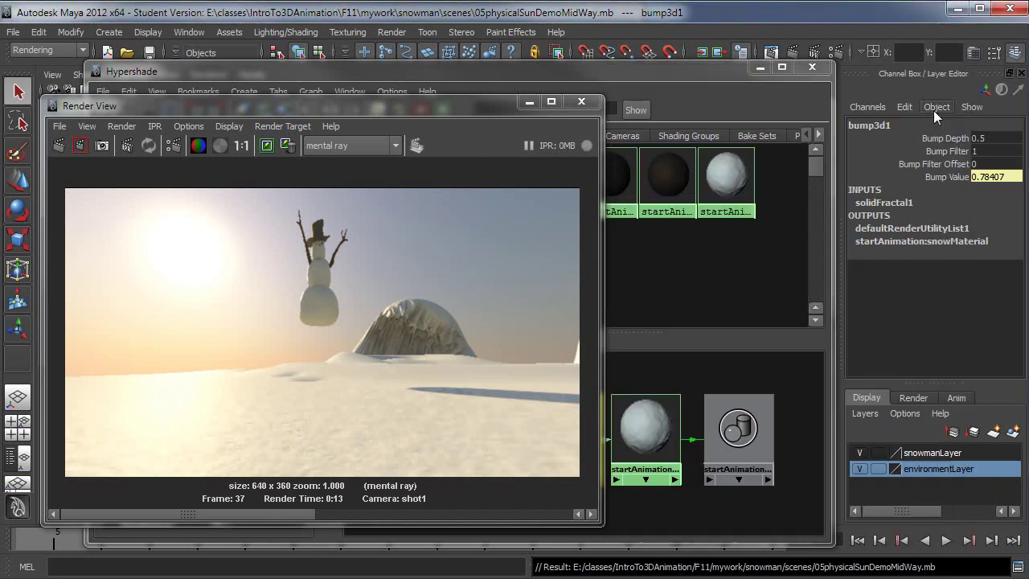
{"action": "left_click", "coordinate": [686, 325]}
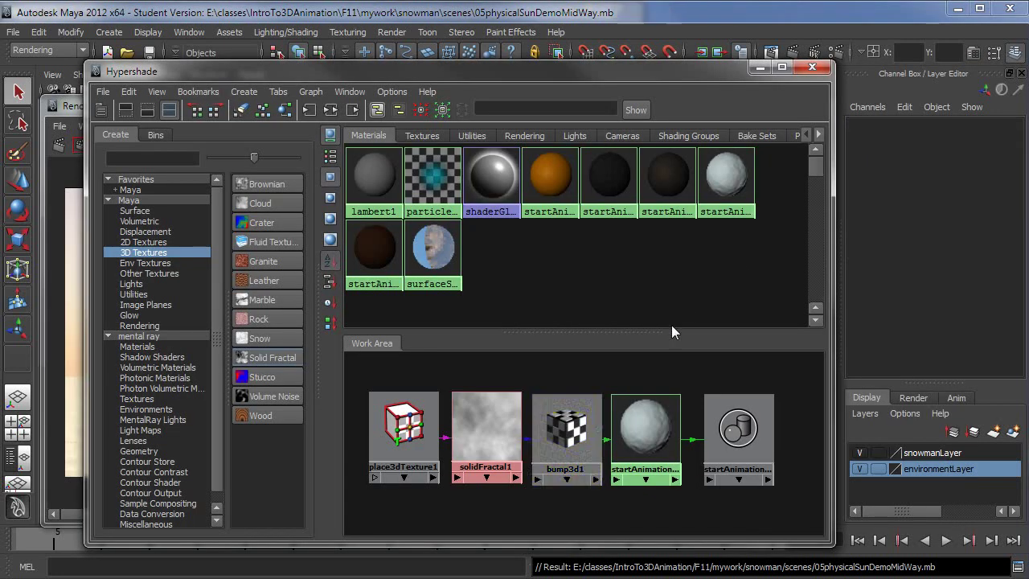
{"action": "left_click", "coordinate": [399, 434]}
{"action": "left_click", "coordinate": [812, 68]}
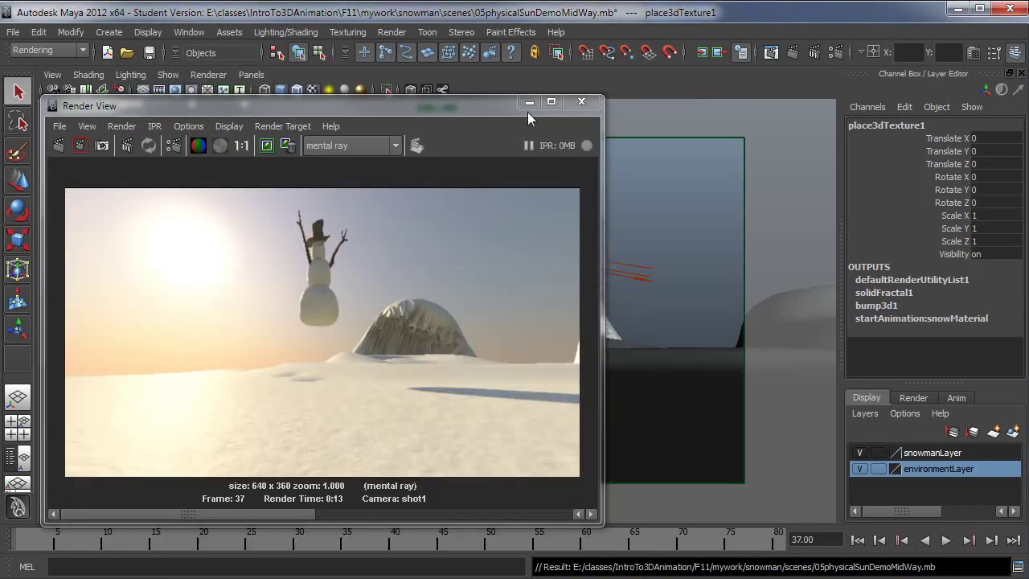
{"action": "left_click", "coordinate": [528, 101]}
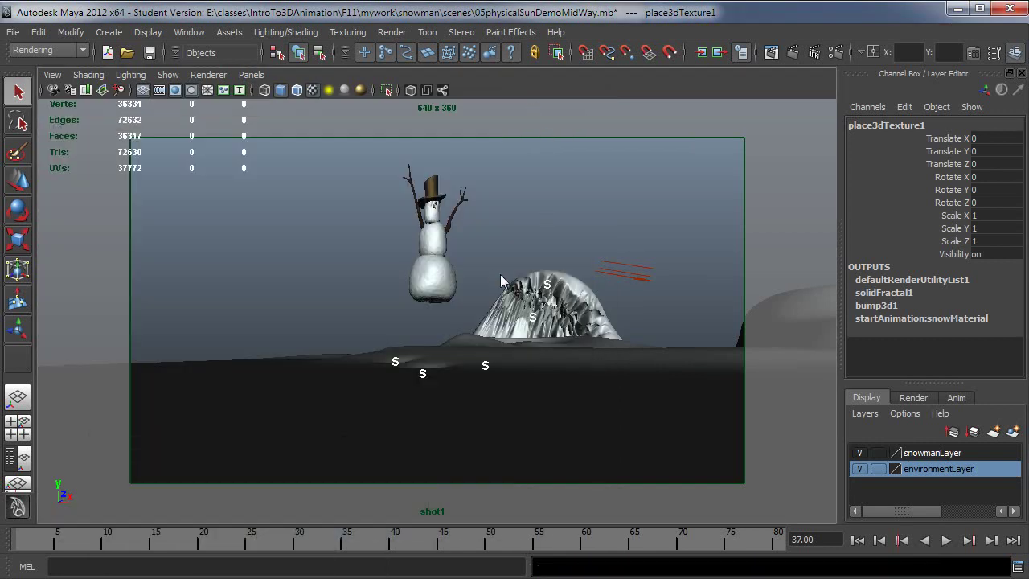
{"action": "left_click_drag", "start_coordinate": [533, 363], "coordinate": [1015, 262]}
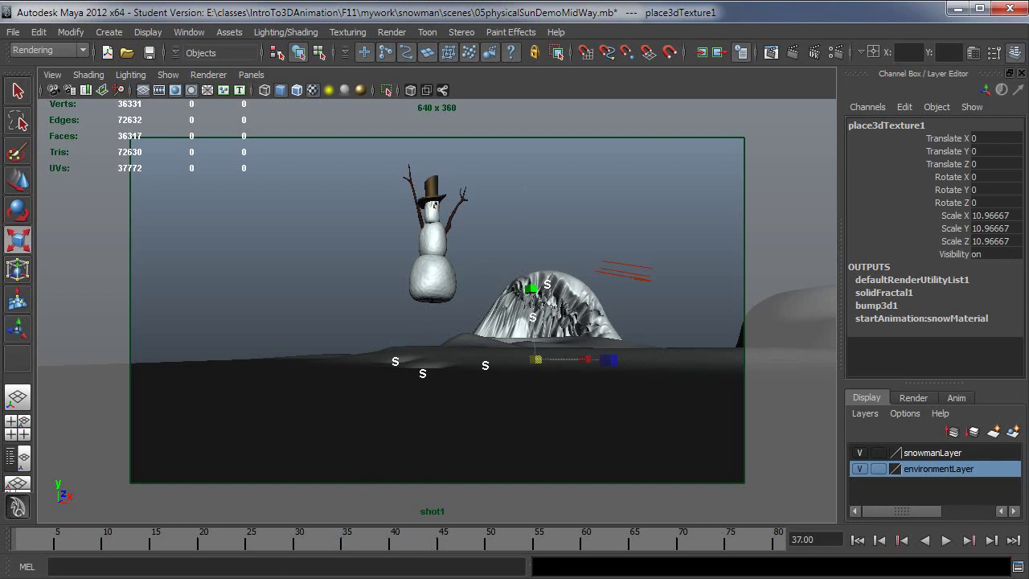
Step: Keep the current image in the Render View and render the scene with the enlarged fractal placement for comparison
{"action": "left_click", "coordinate": [309, 575]}
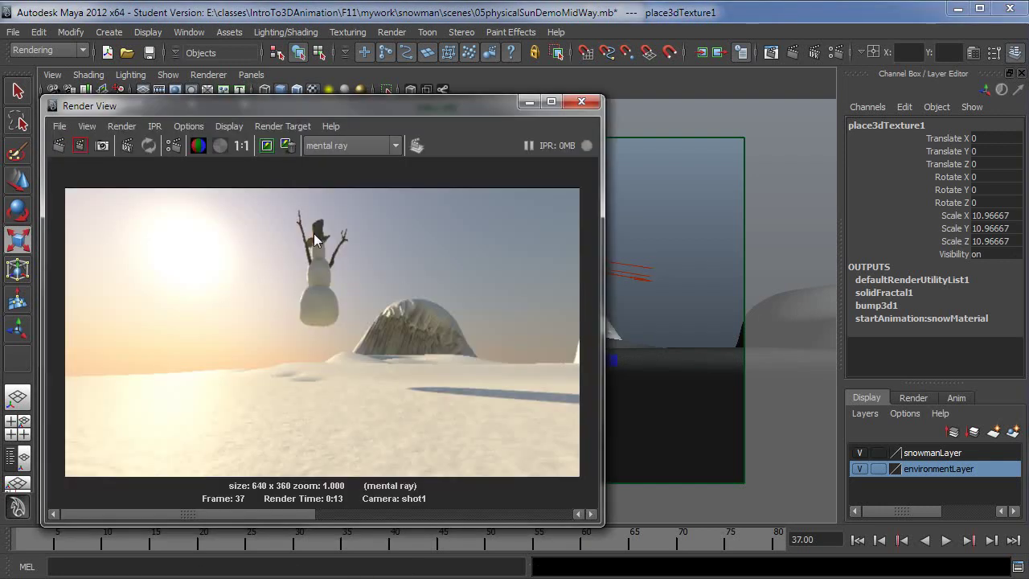
{"action": "left_click", "coordinate": [266, 148]}
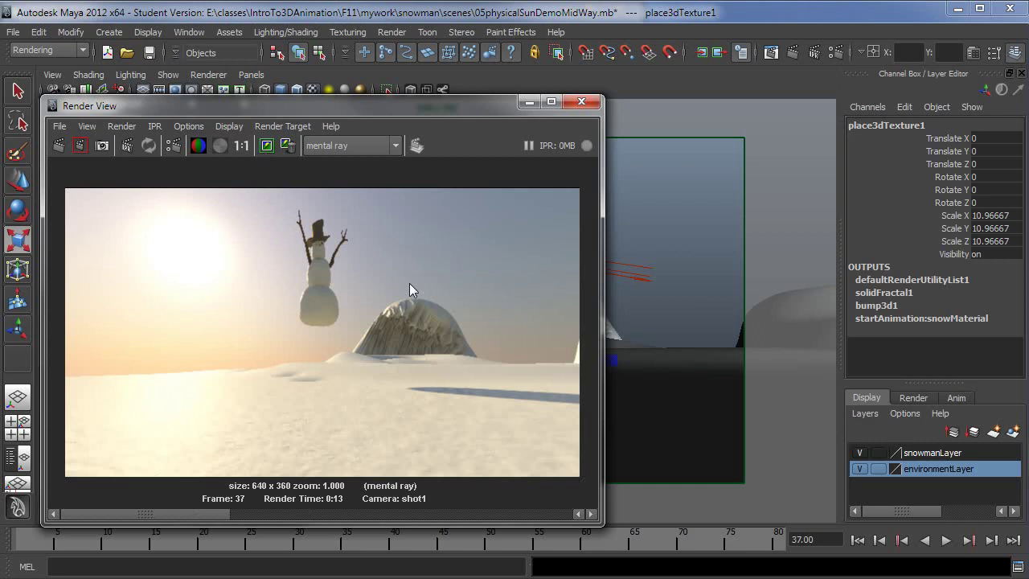
{"action": "left_click", "coordinate": [59, 147]}
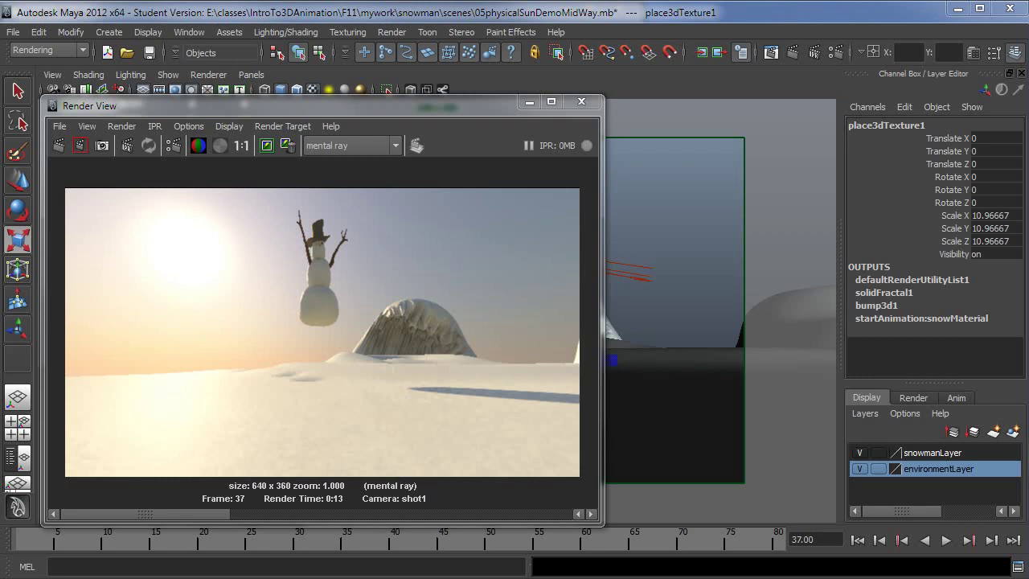
Step: Scale the fractal's 3D placement node up uniformly to about 167.67 and render the scene
{"action": "left_click_drag", "start_coordinate": [377, 95], "coordinate": [349, 143]}
{"action": "left_click", "coordinate": [529, 142]}
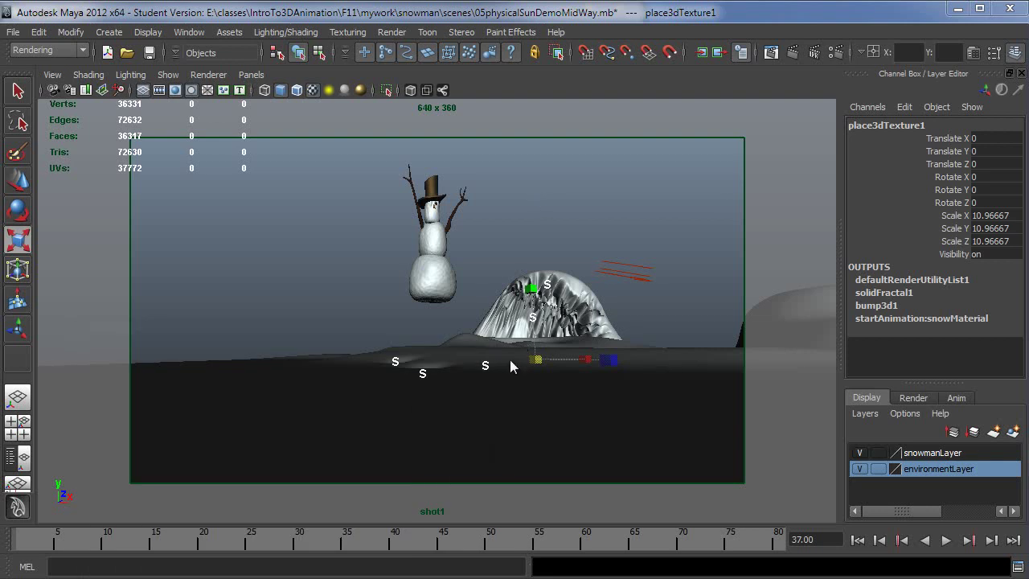
{"action": "left_click", "coordinate": [536, 360]}
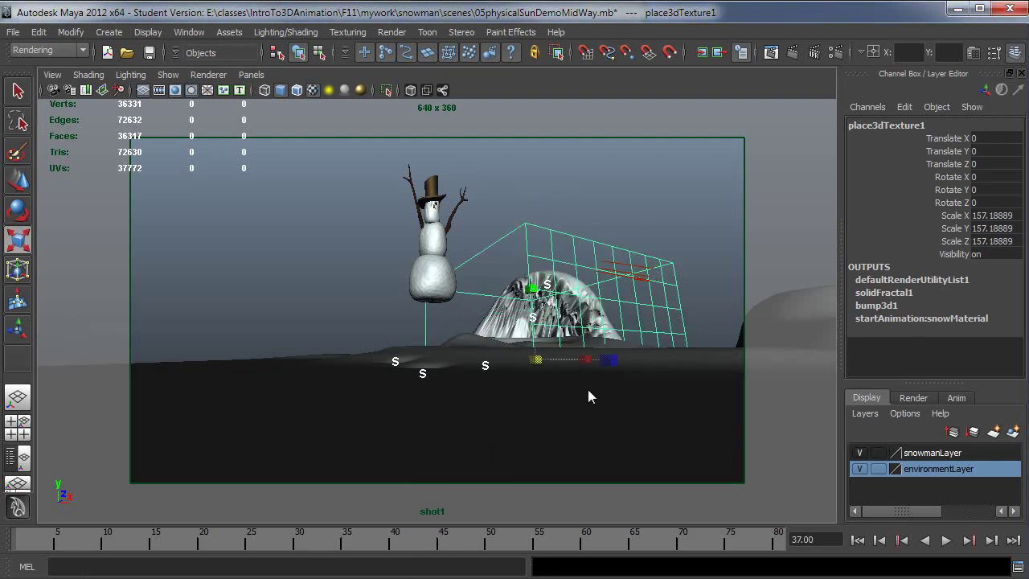
{"action": "left_click_drag", "start_coordinate": [543, 369], "coordinate": [553, 365]}
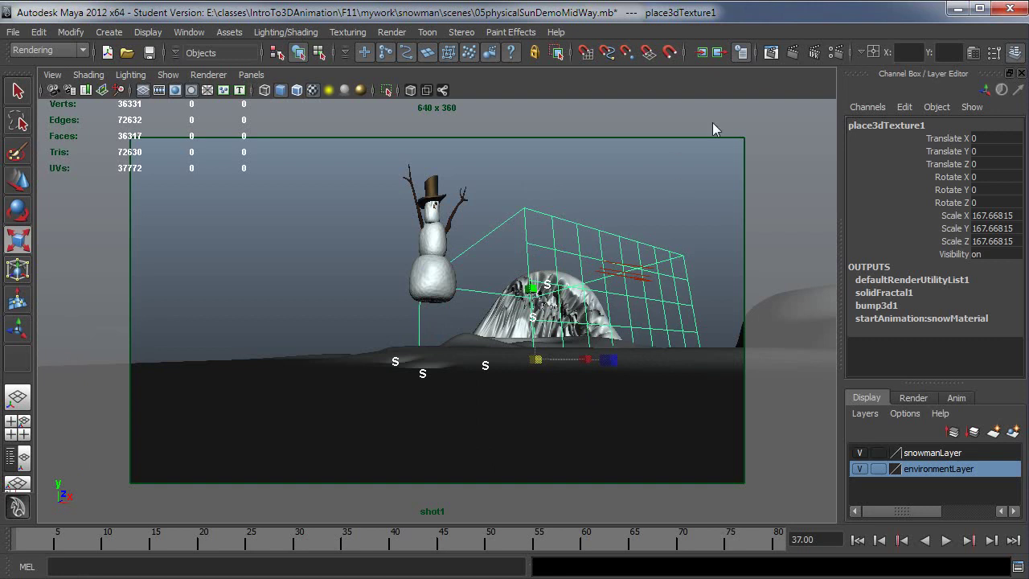
{"action": "left_click", "coordinate": [791, 53]}
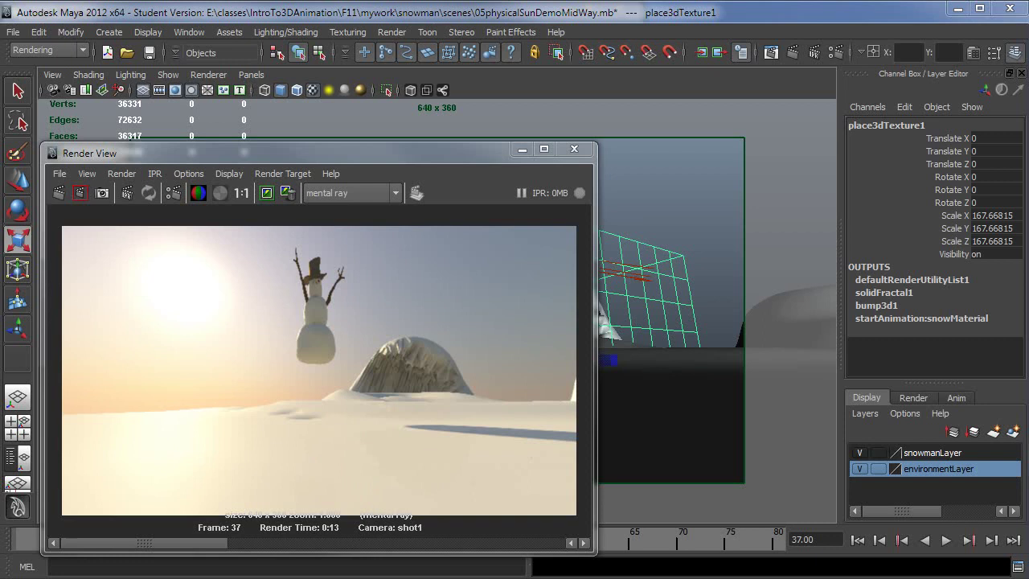
Step: Reset the fractal placement node's X, Y and Z scale to 1 and dismiss its attributes
{"action": "left_click", "coordinate": [470, 498]}
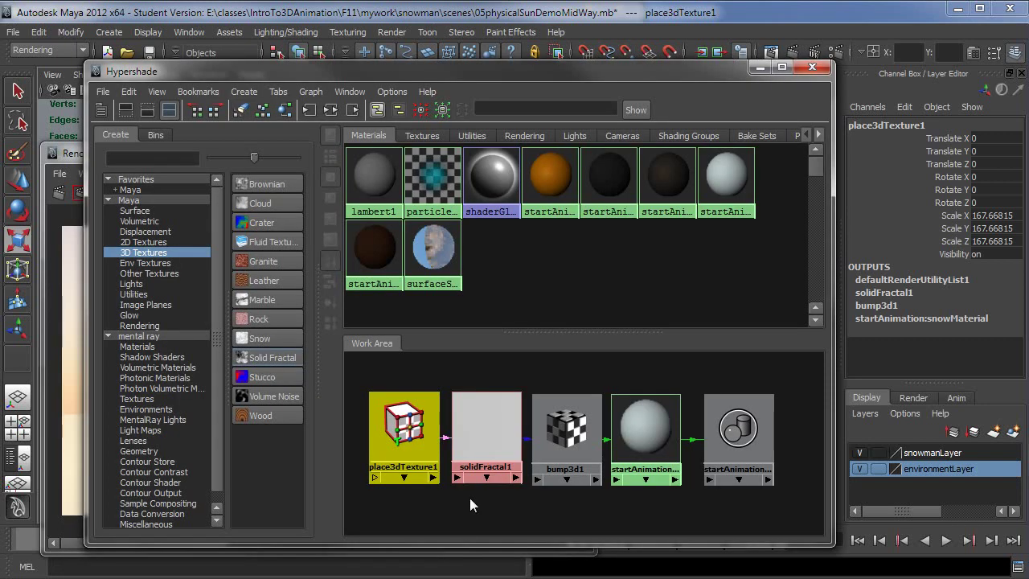
{"action": "double_click", "coordinate": [478, 442]}
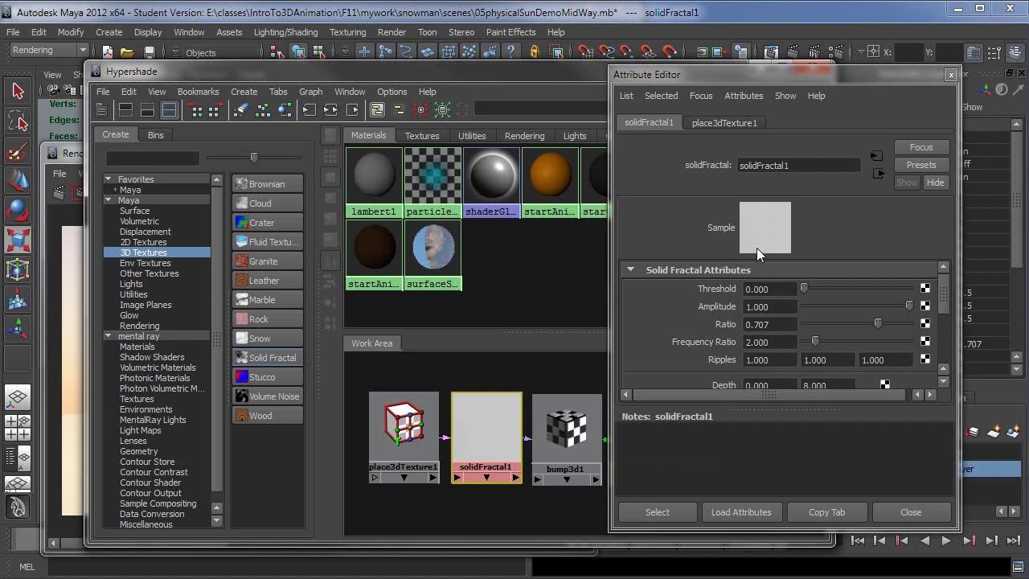
{"action": "left_click", "coordinate": [404, 447]}
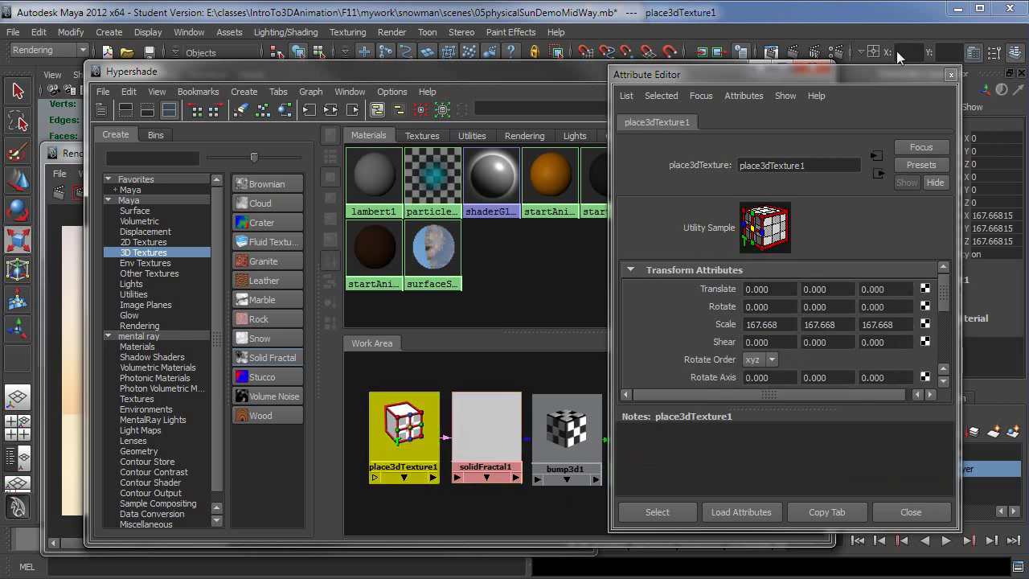
{"action": "left_click_drag", "start_coordinate": [994, 216], "coordinate": [1001, 243]}
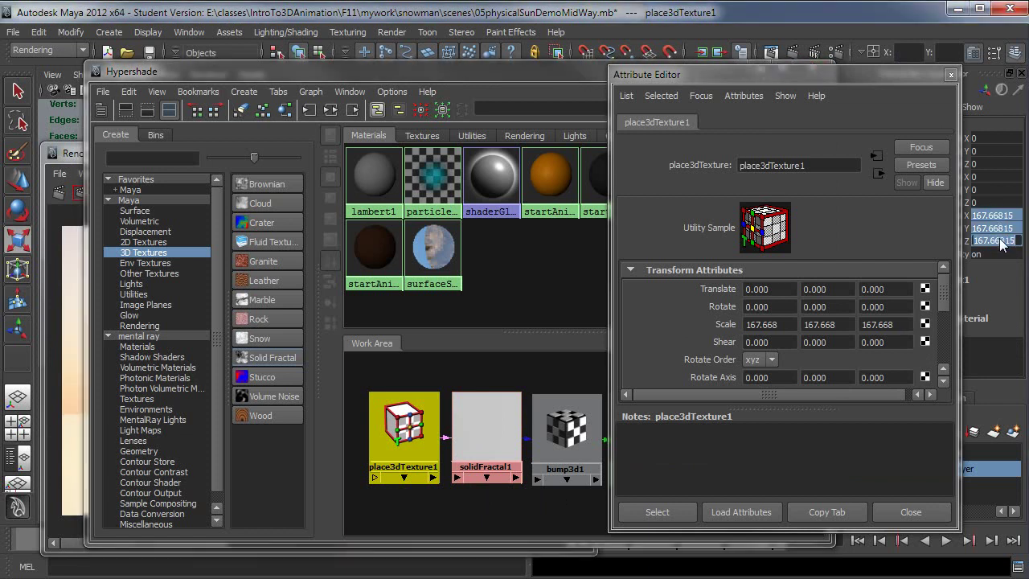
{"action": "type", "text": "1"}
{"action": "key", "text": "Return"}
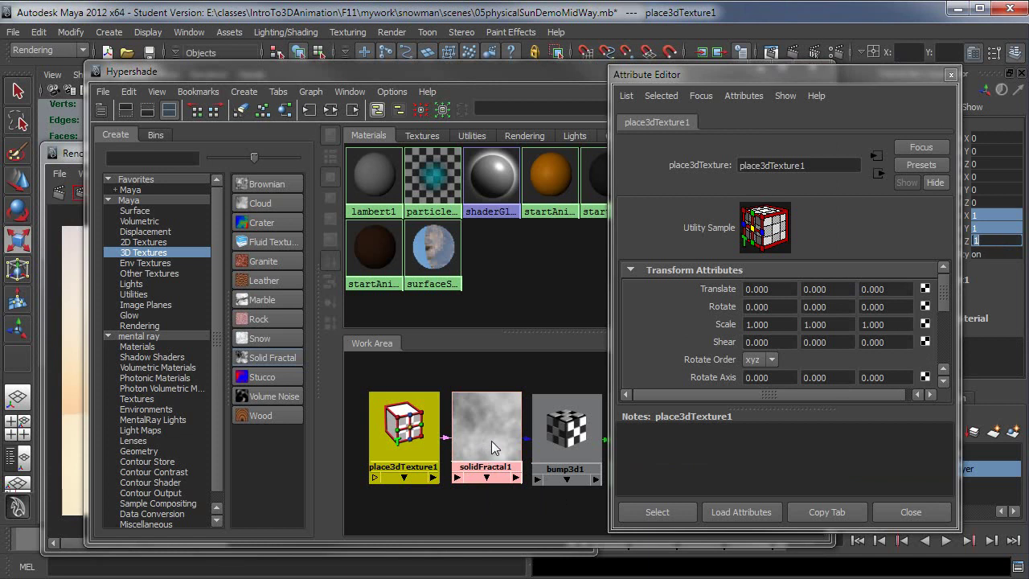
{"action": "left_click", "coordinate": [951, 75]}
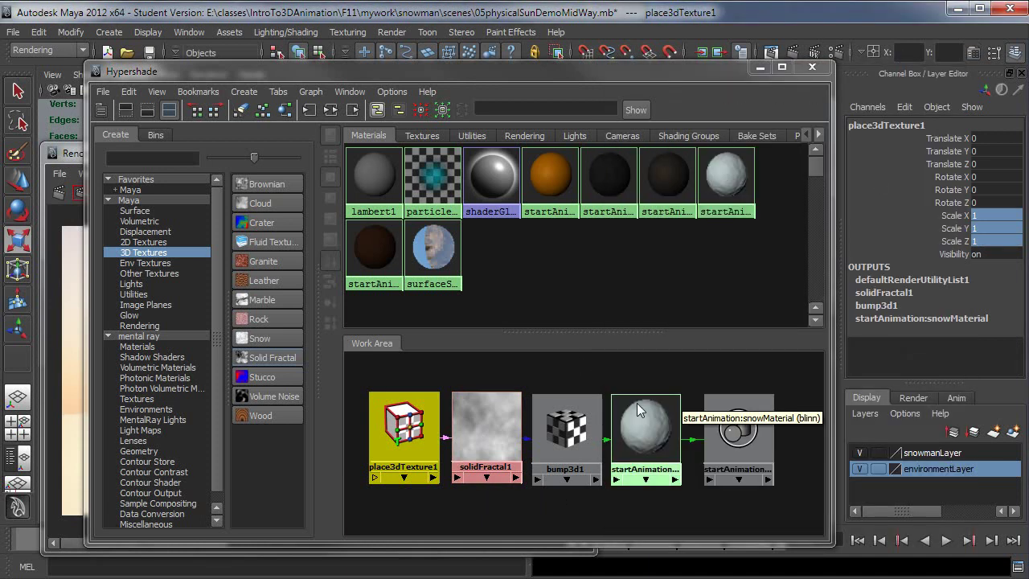
Step: Move the snow material and shading group away from the bump node and add a Rock 3D texture to the work area
{"action": "left_click_drag", "start_coordinate": [757, 370], "coordinate": [706, 467]}
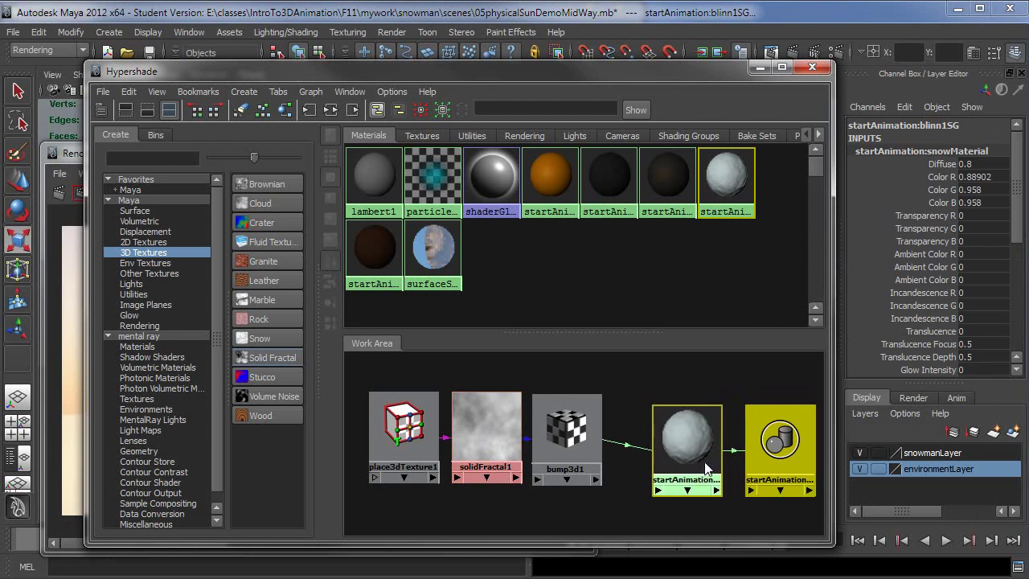
{"action": "left_click", "coordinate": [628, 382]}
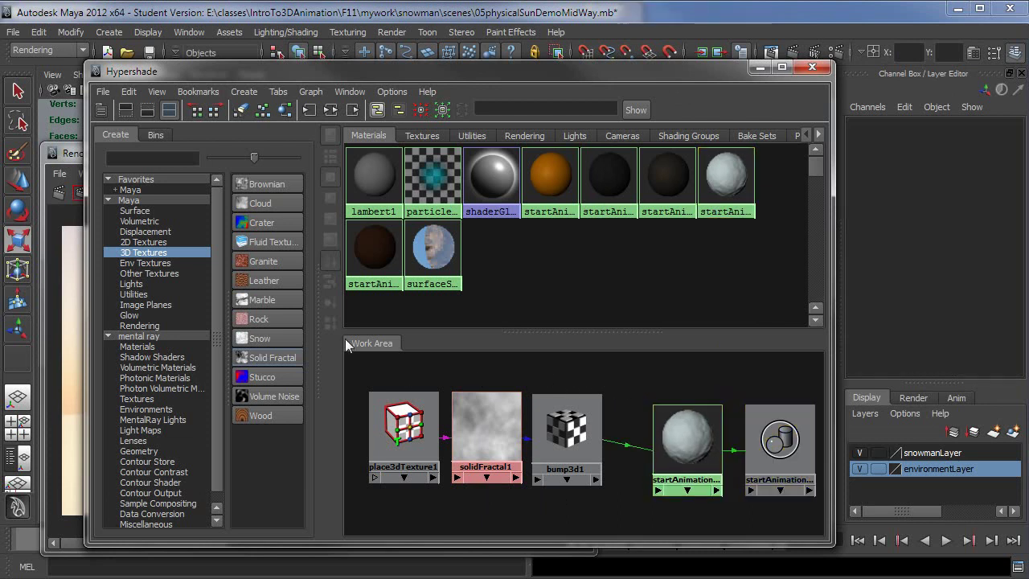
{"action": "left_click", "coordinate": [258, 319]}
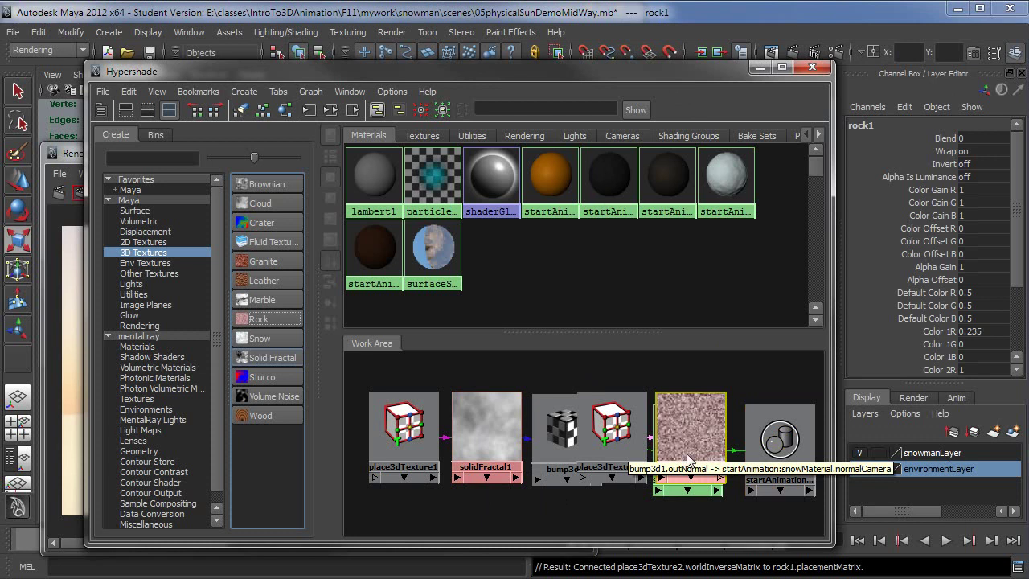
{"action": "left_click_drag", "start_coordinate": [711, 449], "coordinate": [480, 415]}
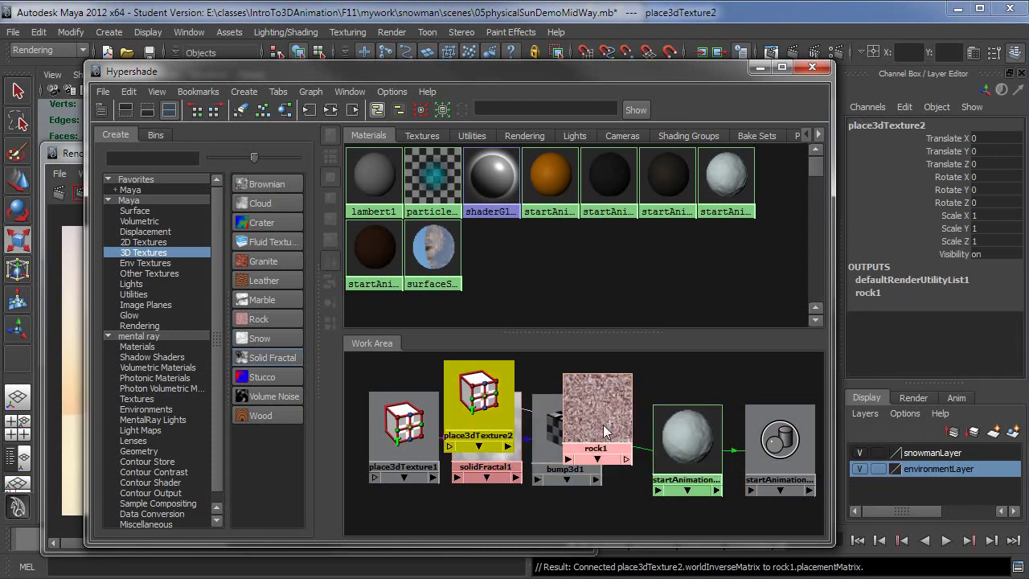
{"action": "left_click_drag", "start_coordinate": [607, 423], "coordinate": [607, 400]}
{"action": "left_click", "coordinate": [608, 405]}
Step: Connect the Rock texture to the snow material as its bump map and spread the new nodes apart
{"action": "middle_click_drag", "start_coordinate": [605, 388], "coordinate": [701, 434]}
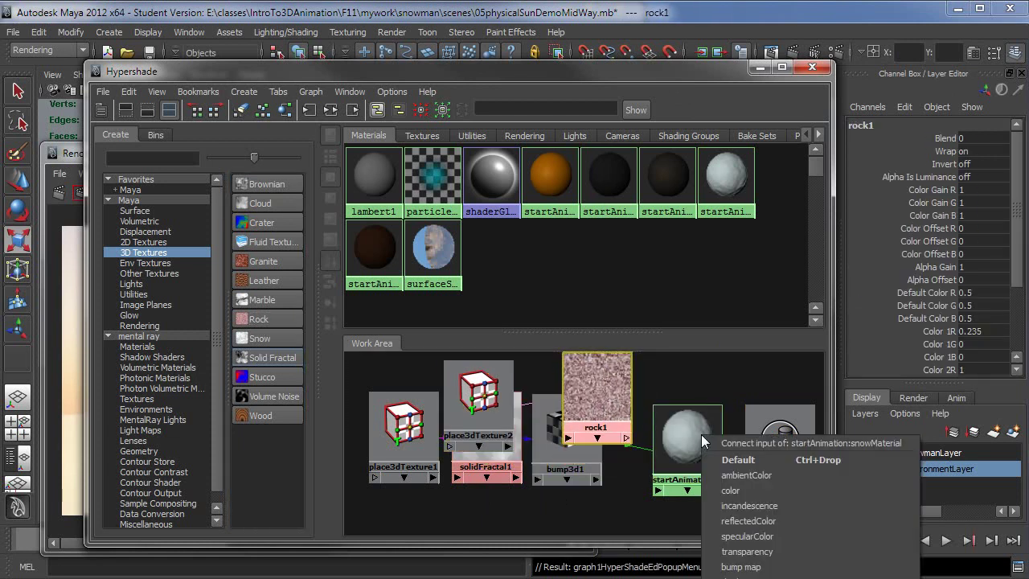
{"action": "left_click", "coordinate": [741, 567]}
{"action": "left_click_drag", "start_coordinate": [606, 393], "coordinate": [548, 401]}
{"action": "left_click_drag", "start_coordinate": [476, 401], "coordinate": [452, 401]}
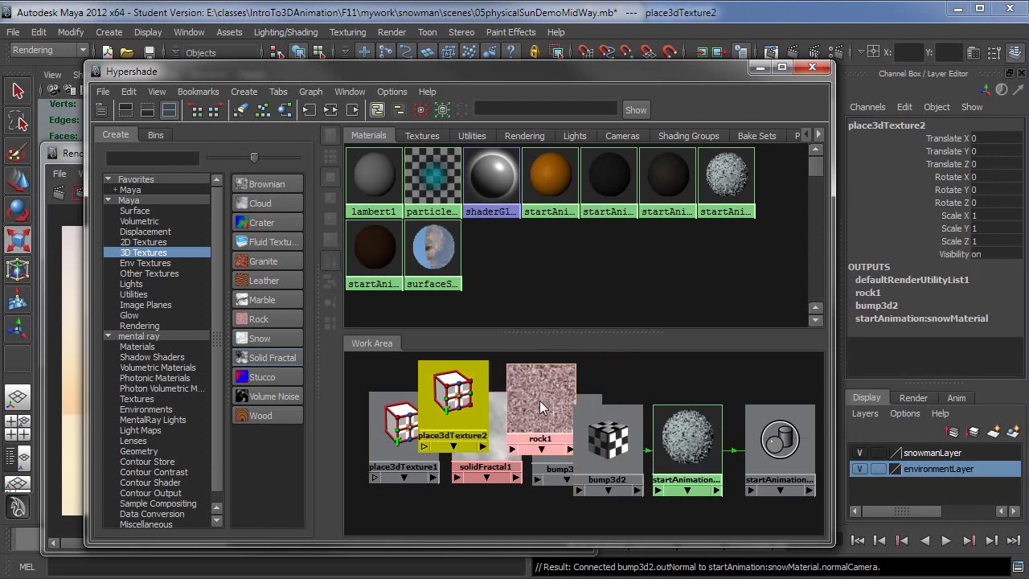
{"action": "left_click_drag", "start_coordinate": [539, 400], "coordinate": [515, 400]}
Step: Set the Rock texture's bump depth to 0.5 and render the scene again
{"action": "left_click", "coordinate": [604, 438]}
{"action": "double_click", "coordinate": [604, 439]}
{"action": "double_click", "coordinate": [781, 310]}
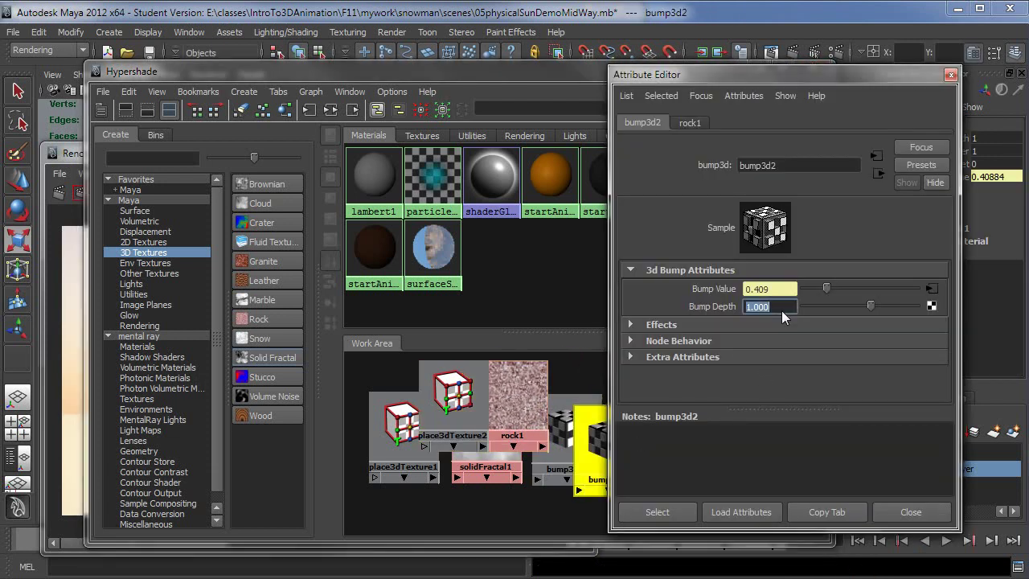
{"action": "type", "text": "0.5"}
{"action": "key", "text": "Return"}
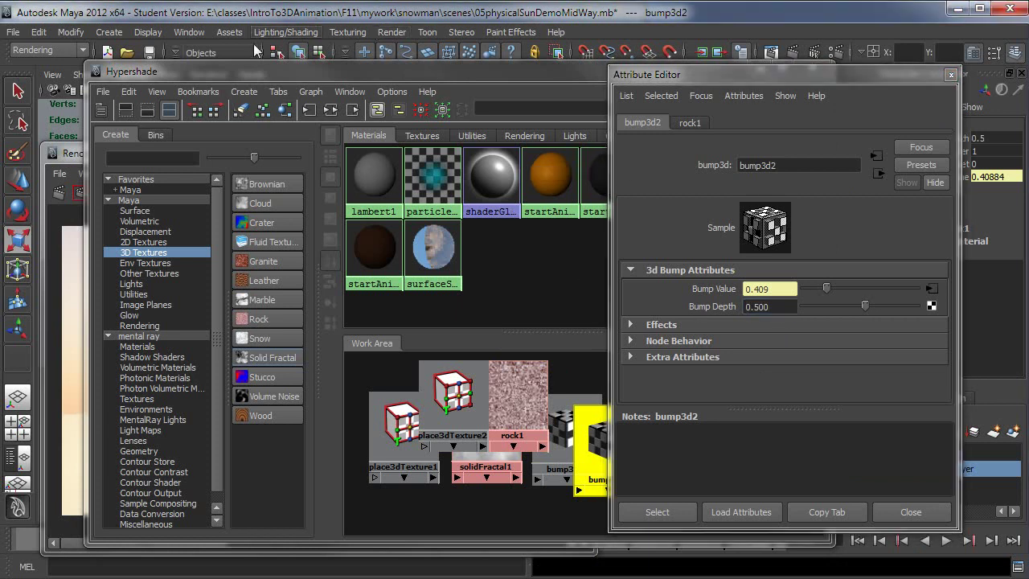
{"action": "left_click", "coordinate": [74, 161]}
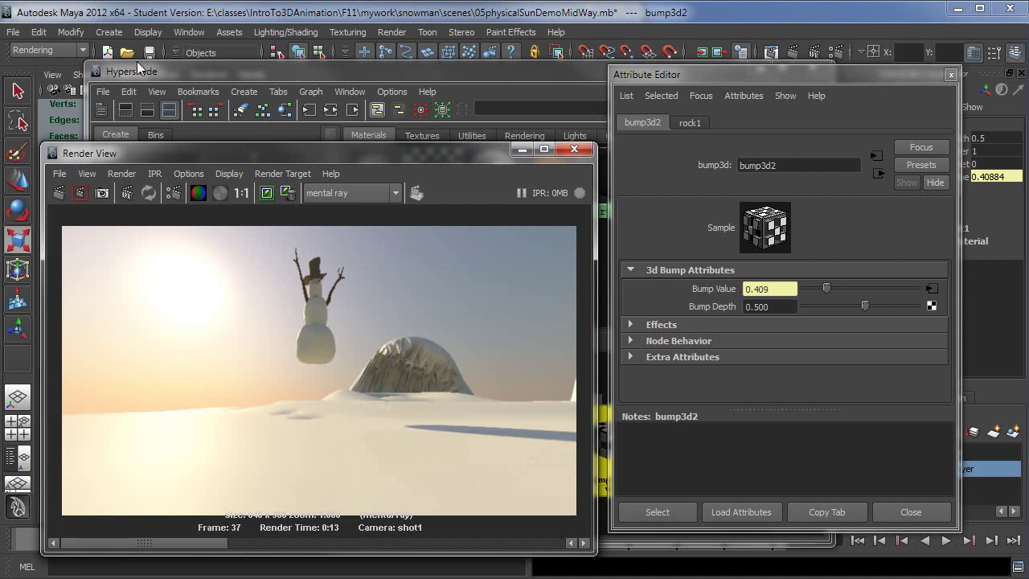
{"action": "left_click", "coordinate": [59, 193]}
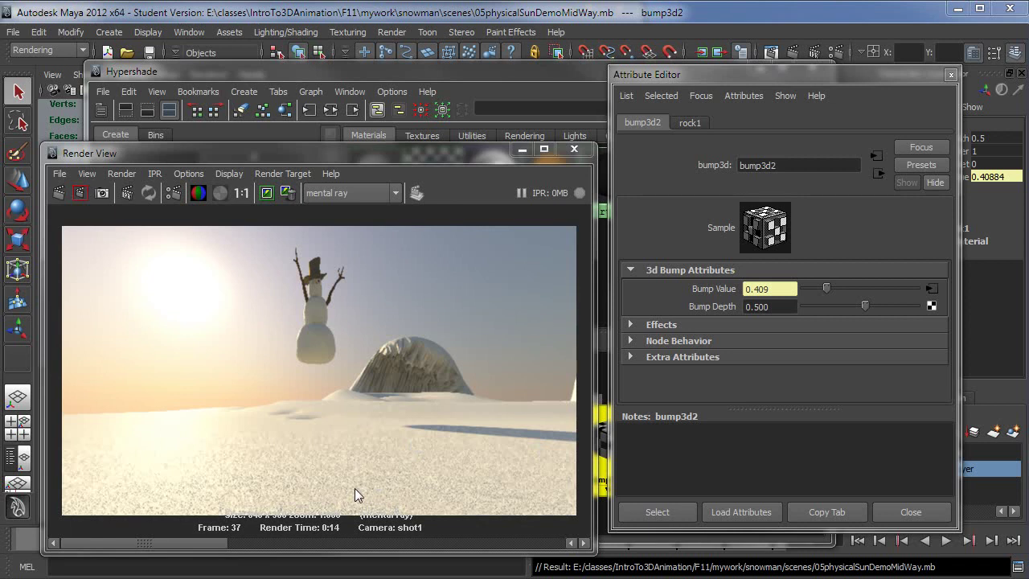
Step: Graph the snow material's input and output connections in the Hypershade work area
{"action": "left_click", "coordinate": [951, 74]}
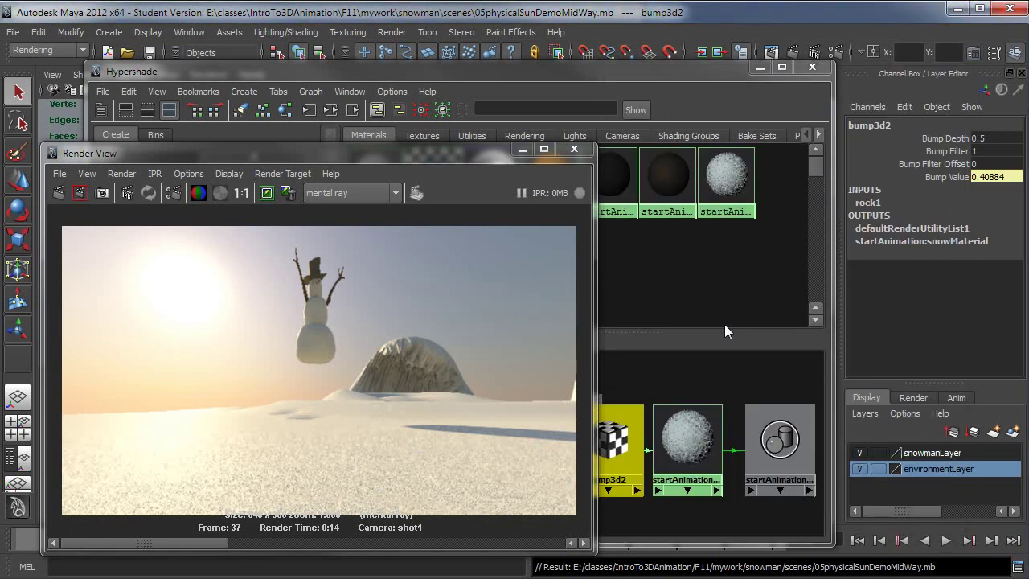
{"action": "left_click", "coordinate": [665, 381]}
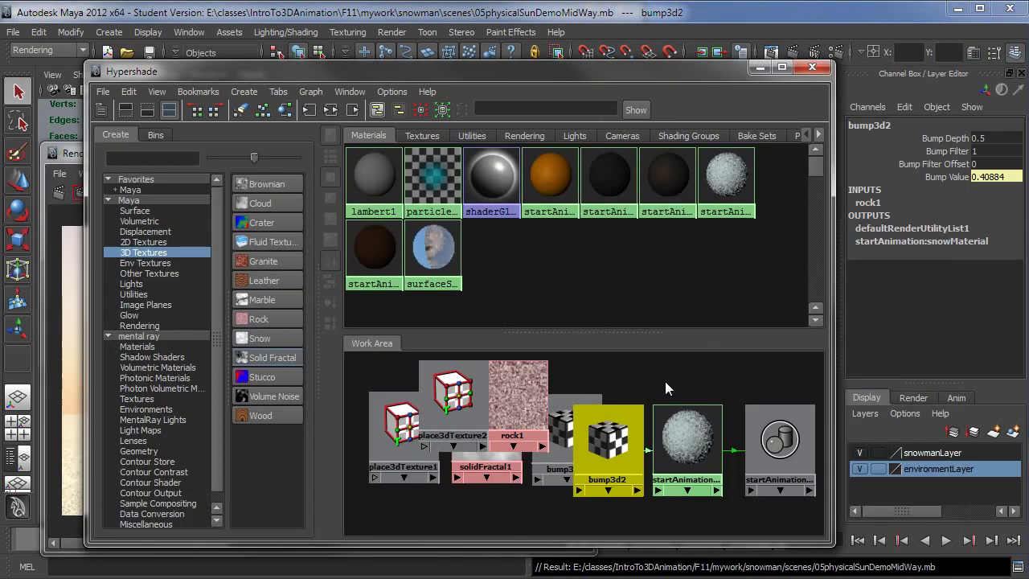
{"action": "left_click", "coordinate": [683, 430]}
{"action": "left_click", "coordinate": [330, 110]}
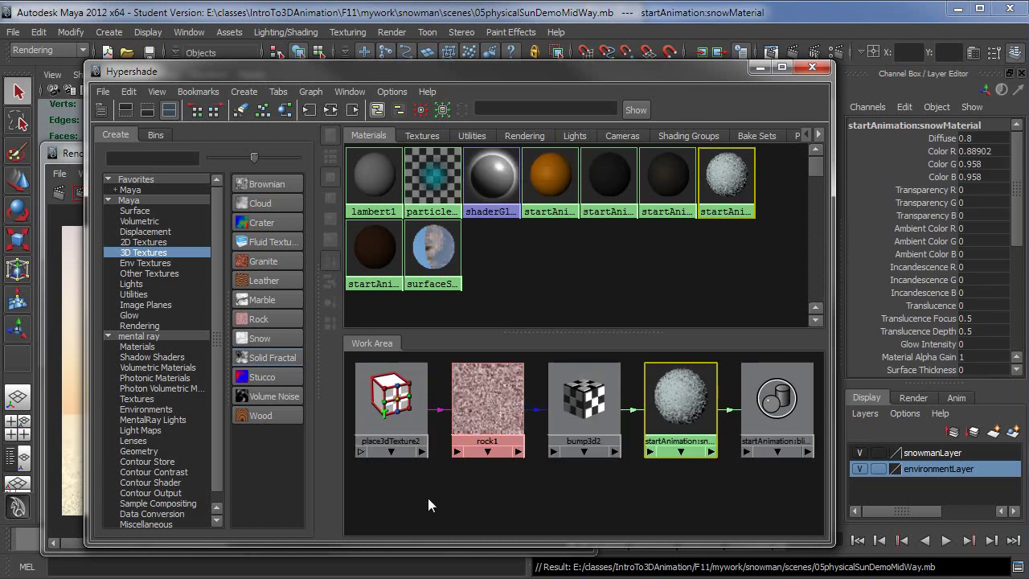
Step: Set the Rock texture placement node's X, Y and Z scale to 50 and render the scene again
{"action": "left_click", "coordinate": [391, 401]}
{"action": "left_click_drag", "start_coordinate": [990, 217], "coordinate": [990, 242]}
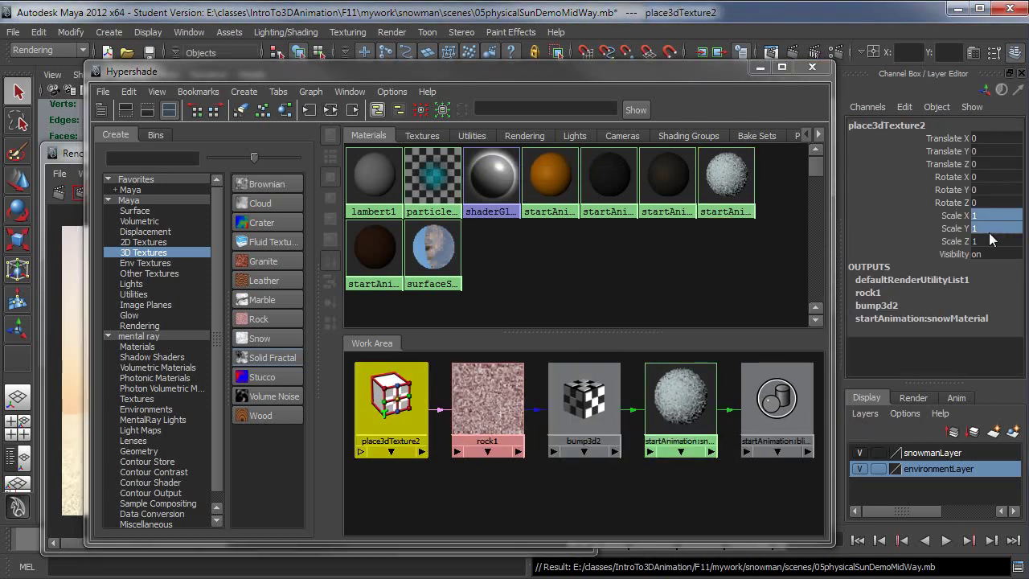
{"action": "type", "text": "50"}
{"action": "key", "text": "Return"}
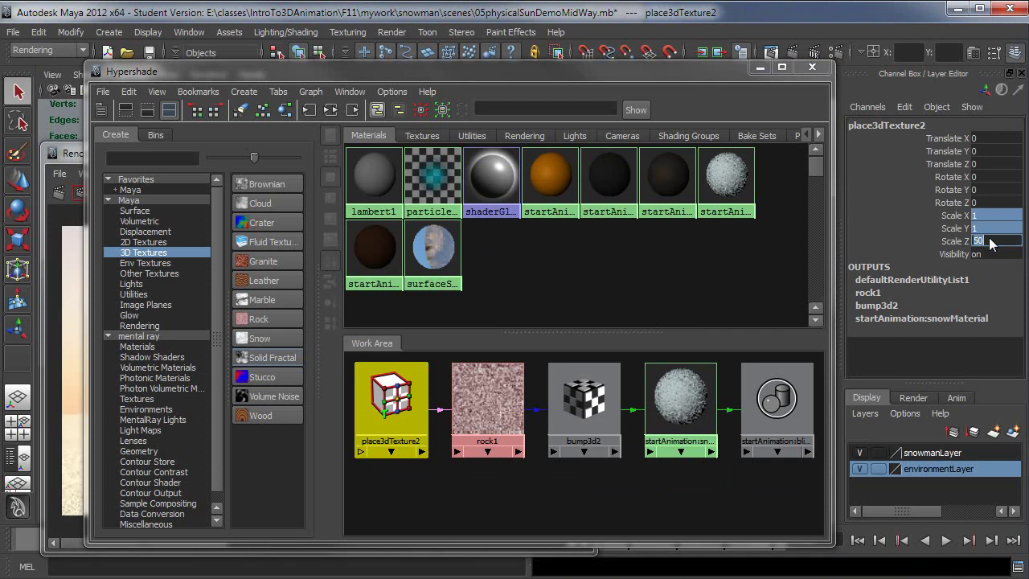
{"action": "left_click", "coordinate": [760, 70]}
{"action": "left_click", "coordinate": [61, 193]}
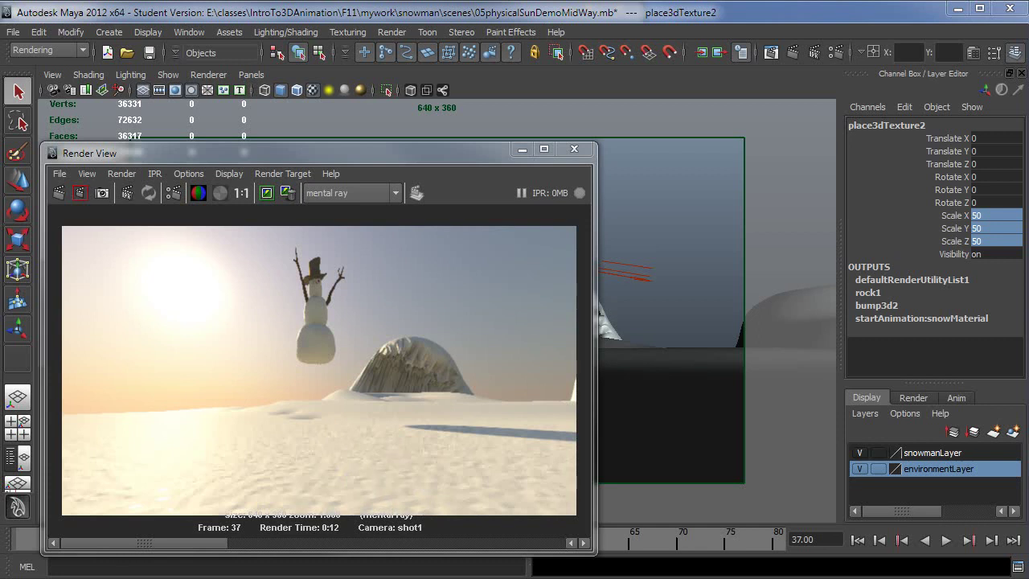
Step: Set the Rock texture placement's X, Y and Z scale to 70 and the bump node's depth to 0.7
{"action": "key", "text": "alt+Tab"}
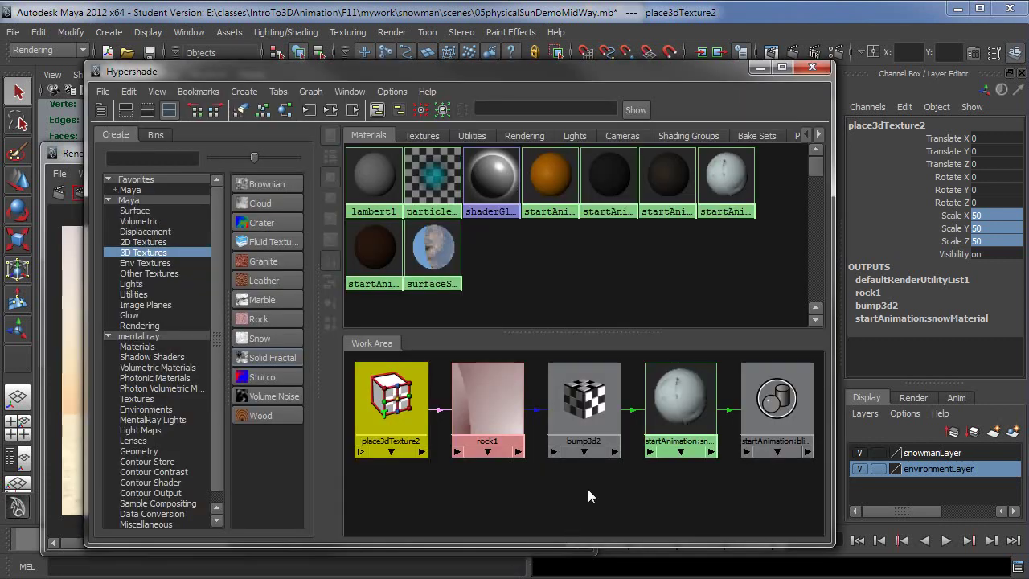
{"action": "double_click", "coordinate": [977, 241]}
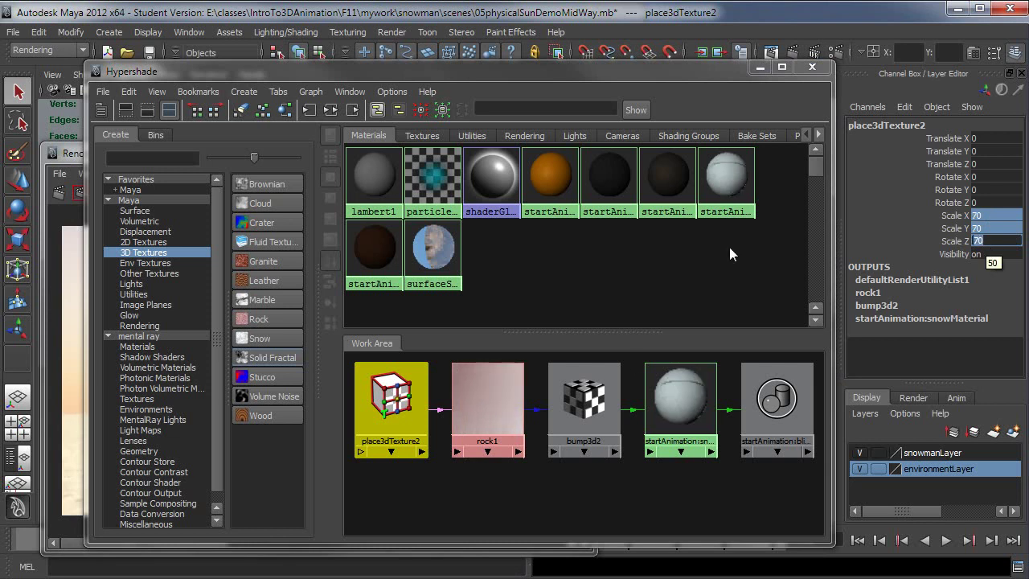
{"action": "left_click", "coordinate": [599, 406]}
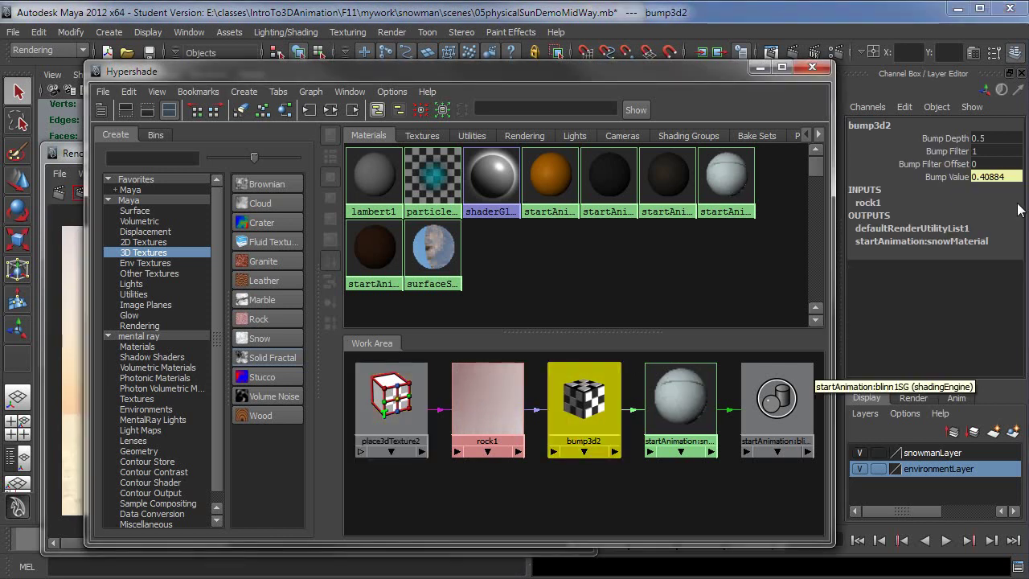
{"action": "double_click", "coordinate": [995, 138]}
{"action": "type", "text": "0.7"}
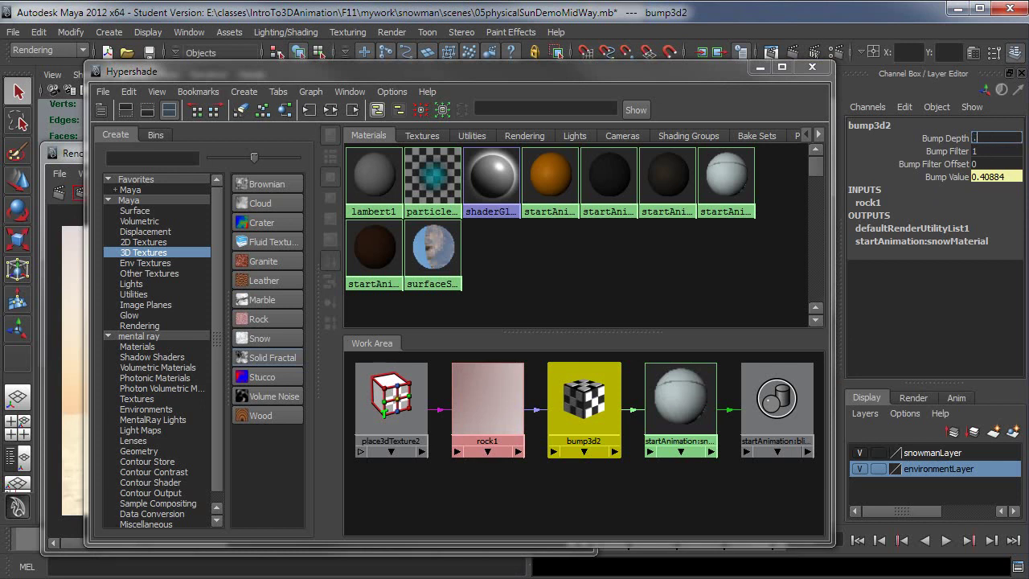
{"action": "key", "text": "Return"}
Step: Render the scene again with the adjusted texture scale and bump depth
{"action": "left_click", "coordinate": [759, 67]}
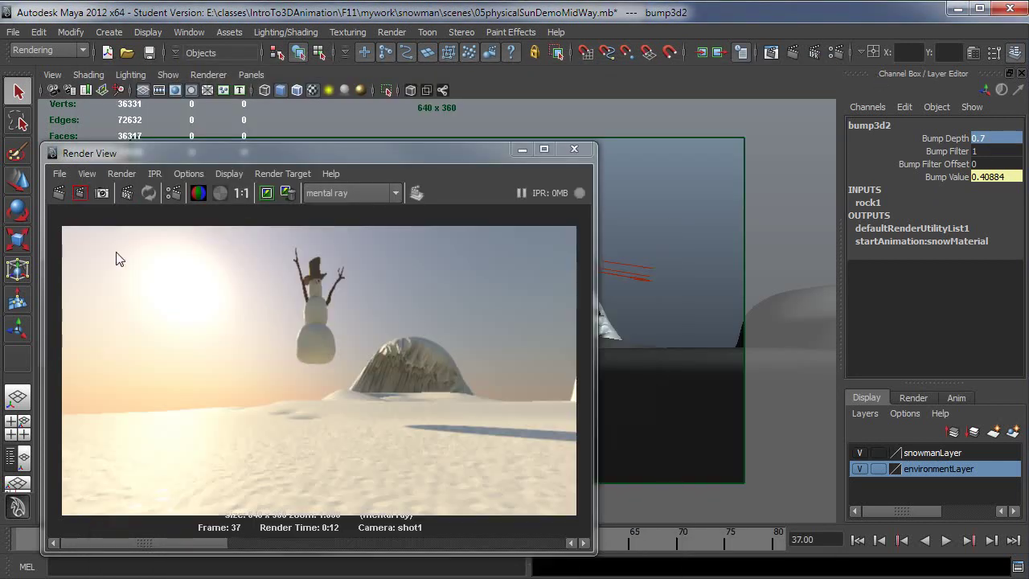
{"action": "left_click", "coordinate": [59, 193]}
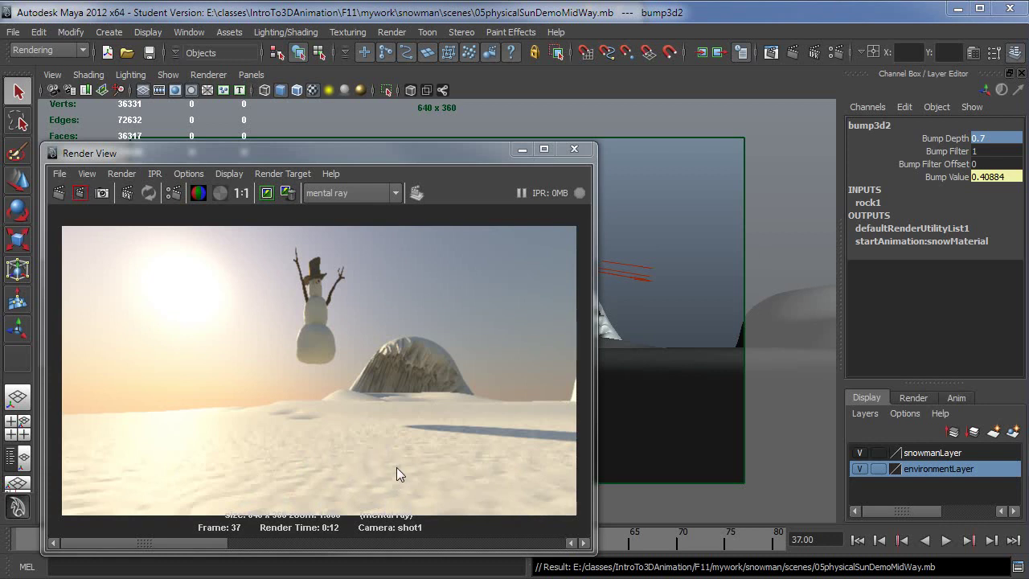
{"action": "left_click_drag", "start_coordinate": [429, 162], "coordinate": [454, 141]}
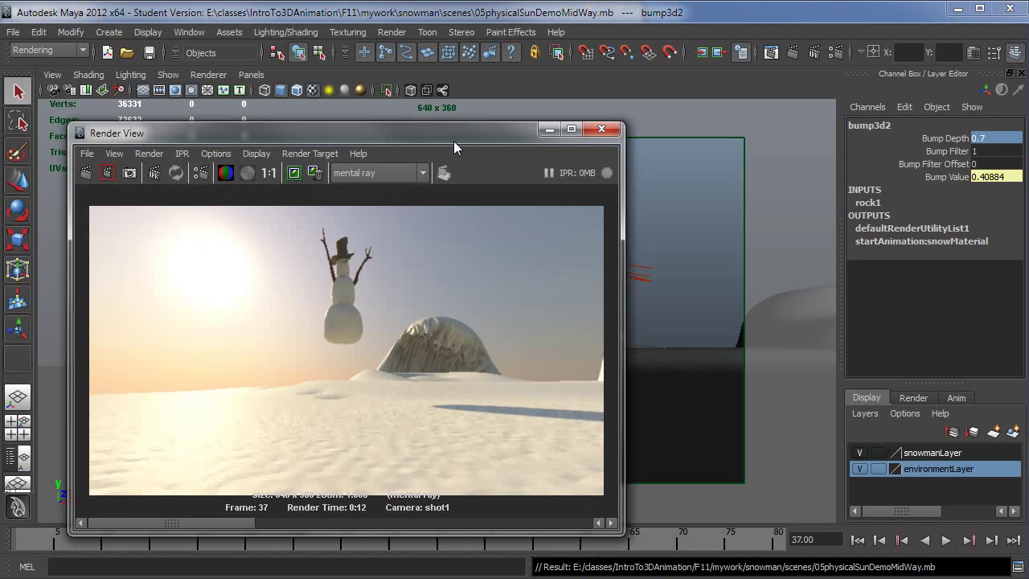
Step: Apply the Production quality preset in the render settings and turn on Final Gathering
{"action": "left_click", "coordinate": [835, 54]}
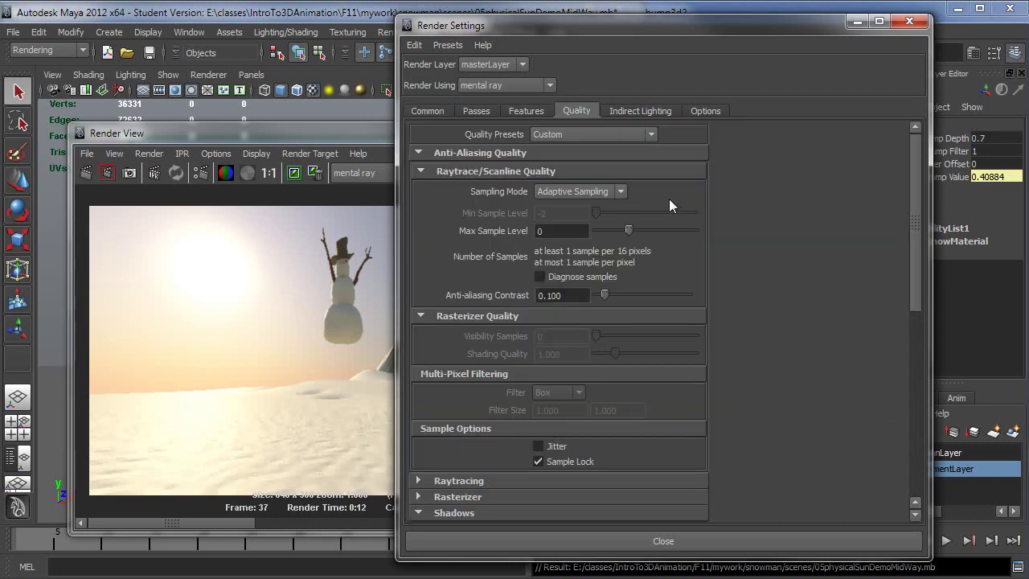
{"action": "left_click", "coordinate": [585, 135]}
{"action": "left_click_drag", "start_coordinate": [650, 181], "coordinate": [637, 207]}
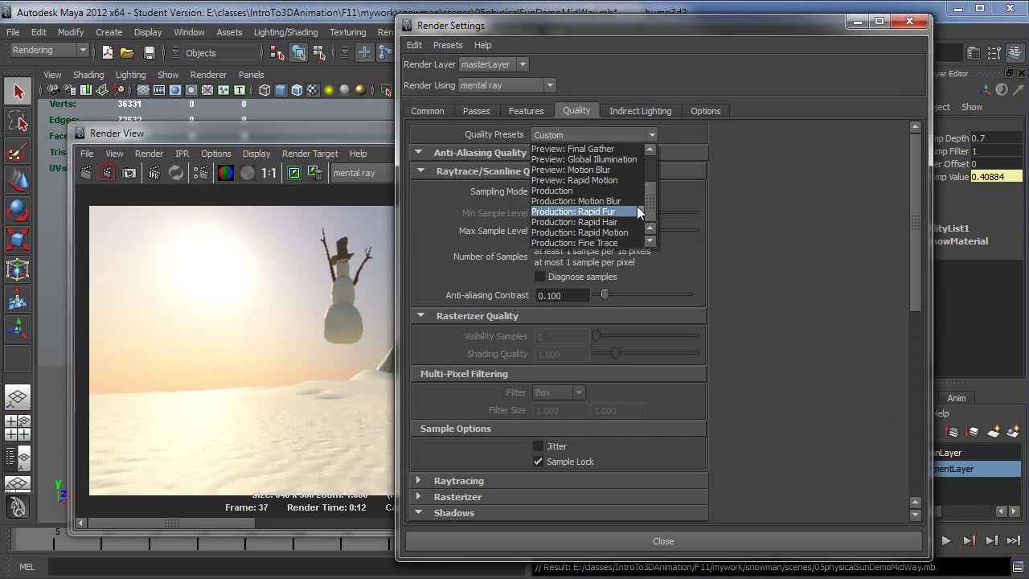
{"action": "left_click", "coordinate": [588, 190]}
{"action": "left_click", "coordinate": [644, 115]}
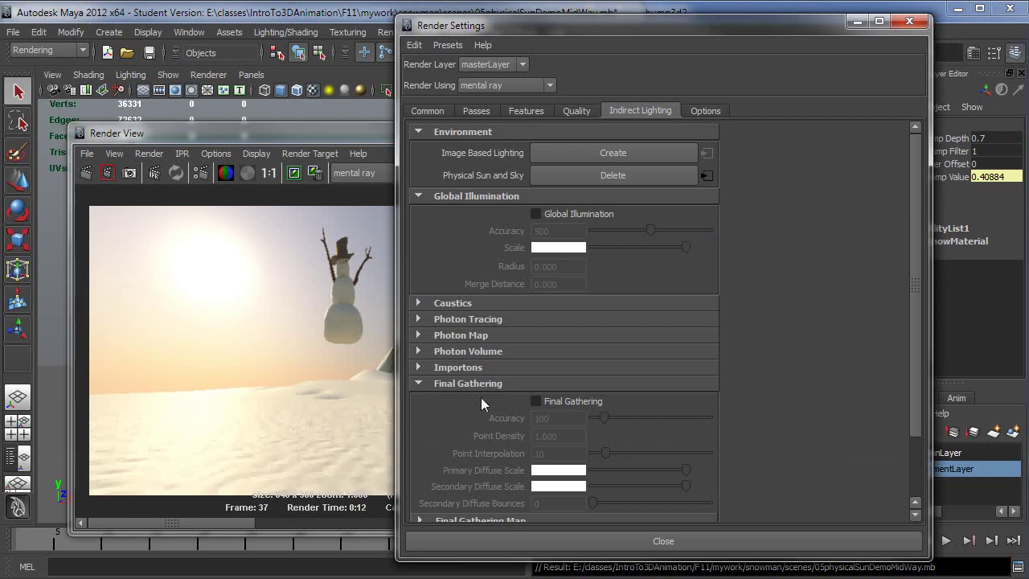
{"action": "left_click", "coordinate": [537, 401]}
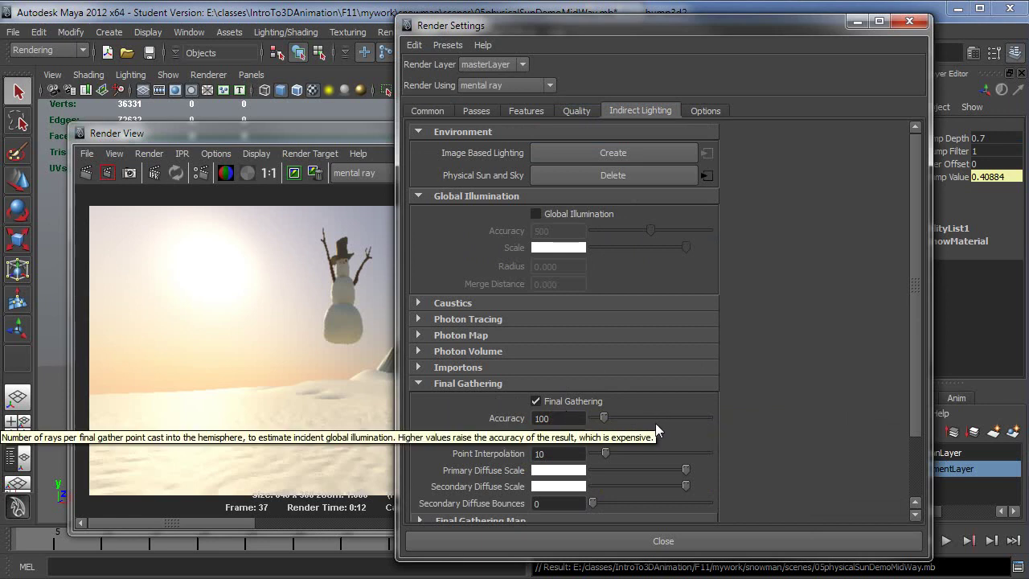
Step: Keep the current image in the Render View and re-render the scene with the Production settings
{"action": "left_click", "coordinate": [856, 23]}
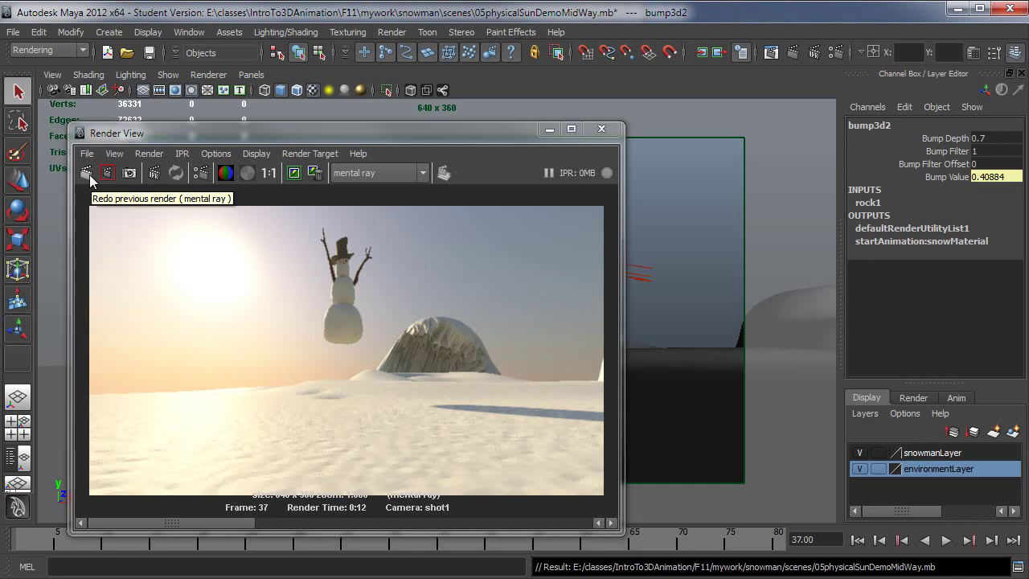
{"action": "left_click", "coordinate": [293, 181]}
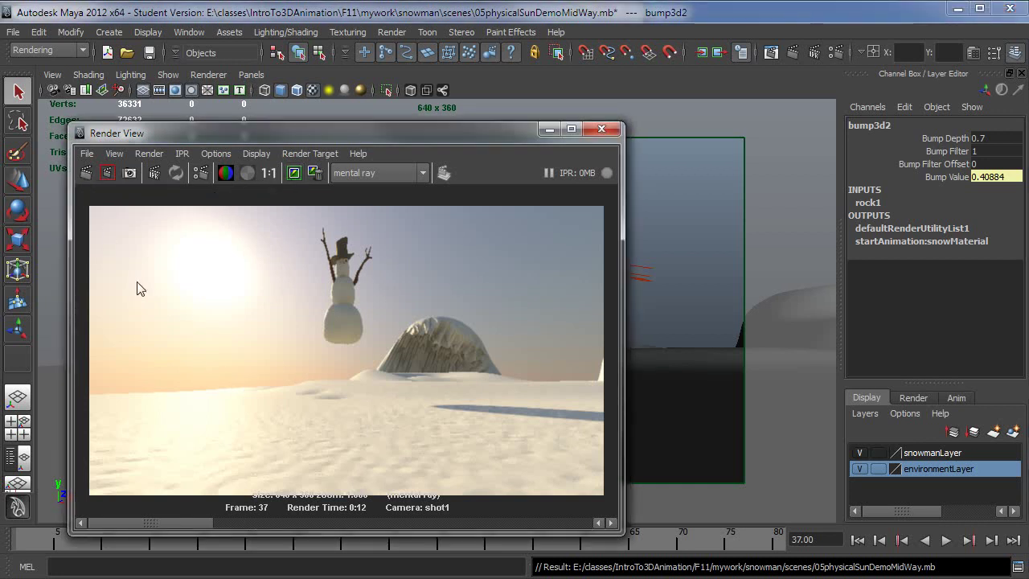
{"action": "left_click", "coordinate": [85, 173]}
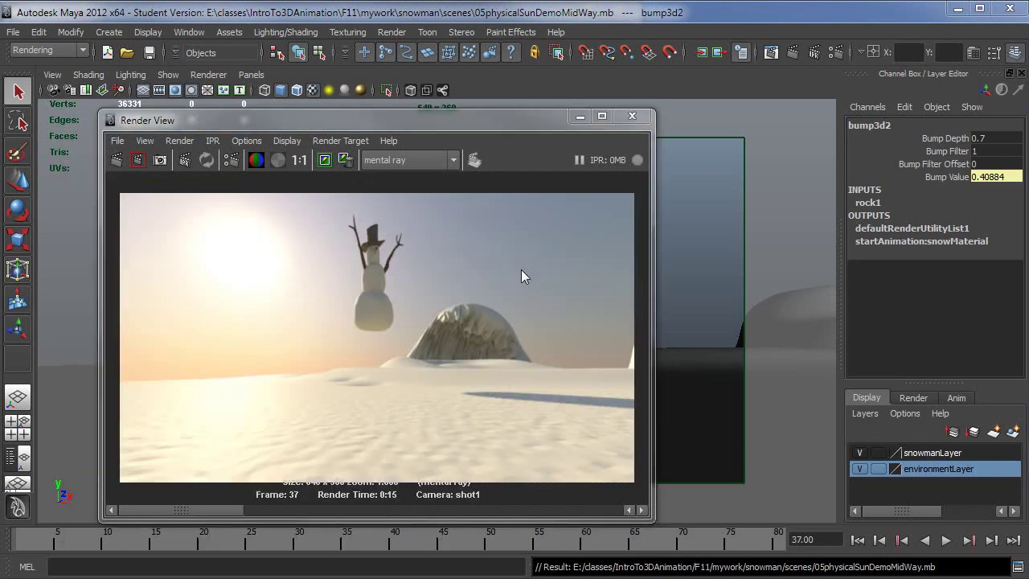
Step: Enlarge the Render View slightly and compare the new render with the kept image
{"action": "left_click_drag", "start_coordinate": [651, 521], "coordinate": [671, 541]}
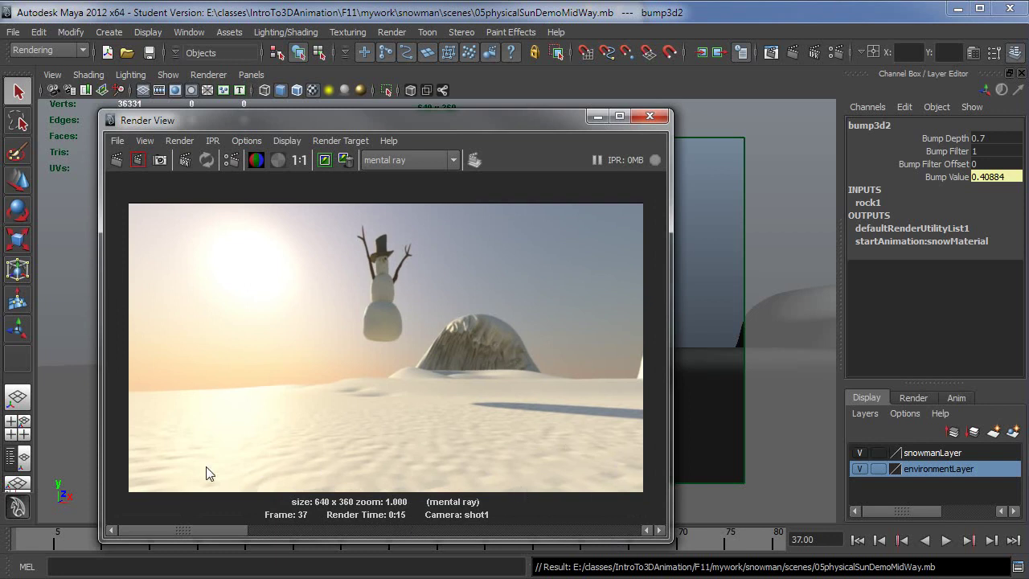
{"action": "left_click_drag", "start_coordinate": [227, 528], "coordinate": [272, 537]}
{"action": "left_click_drag", "start_coordinate": [203, 533], "coordinate": [235, 530]}
Step: Set the bump node's depth to 1 and its filter to 3, and re-render to compare the snow surface
{"action": "double_click", "coordinate": [995, 138]}
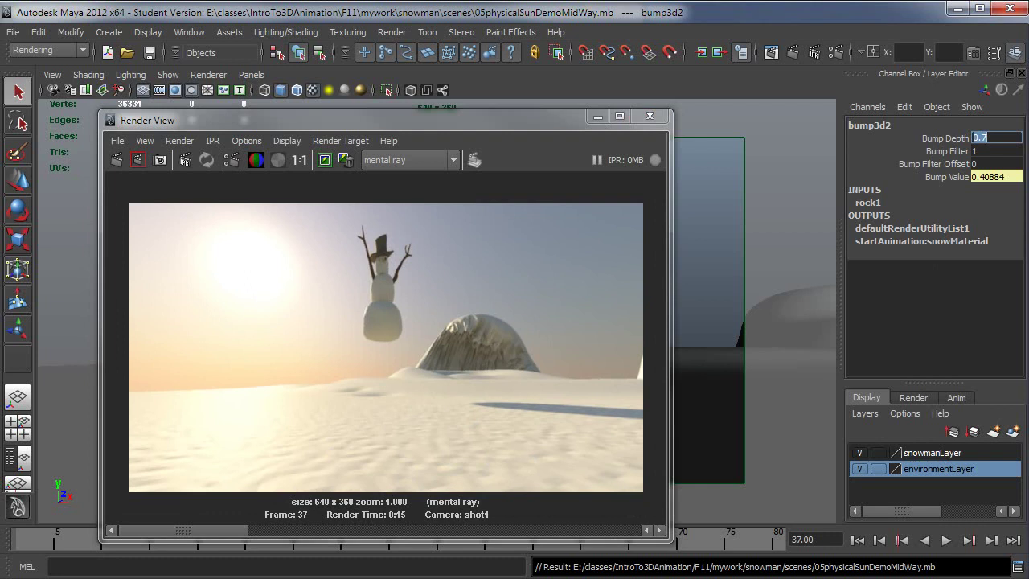
{"action": "type", "text": "1"}
{"action": "key", "text": "Tab"}
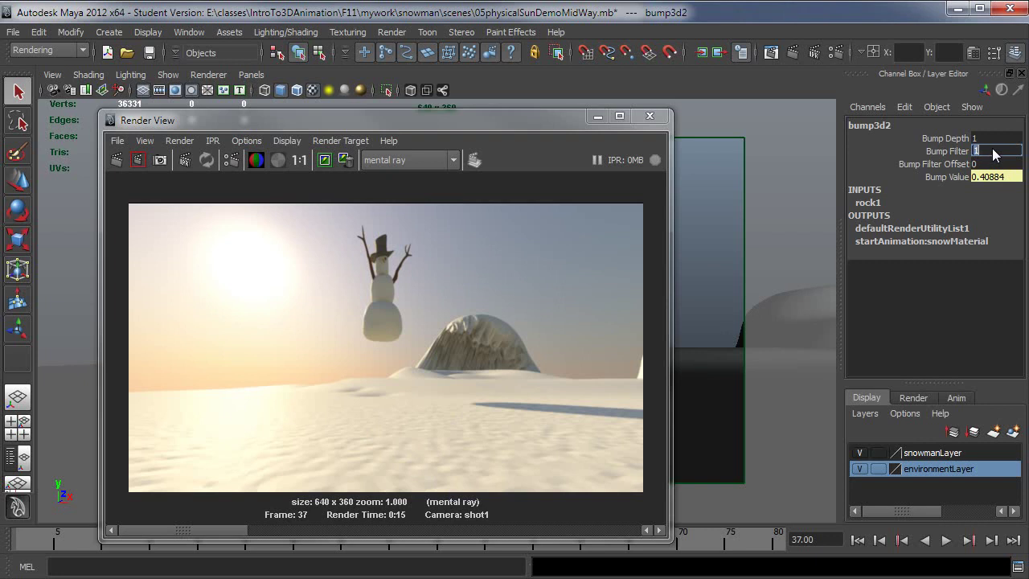
{"action": "type", "text": "3"}
{"action": "key", "text": "Tab"}
{"action": "left_click", "coordinate": [116, 160]}
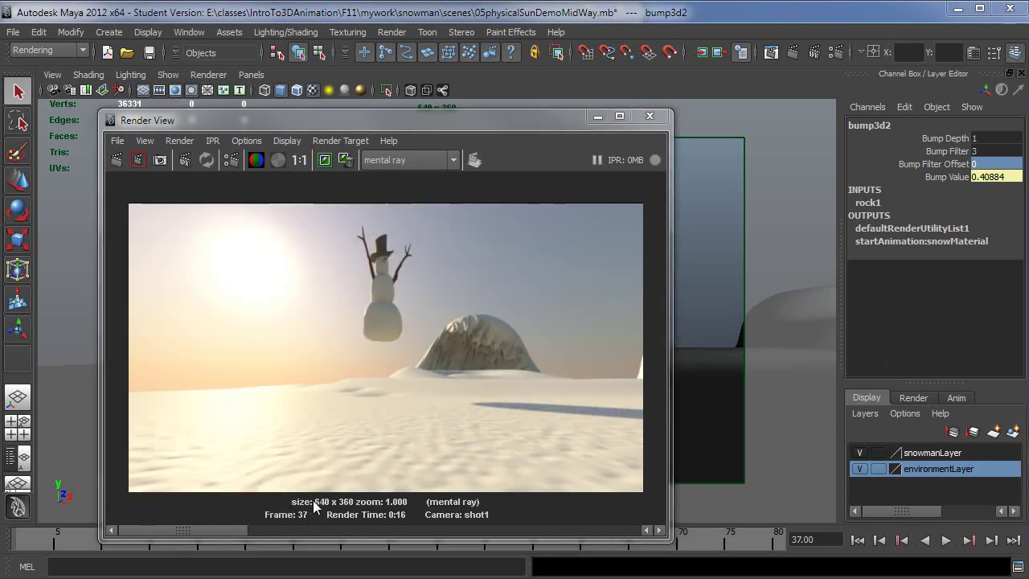
{"action": "mouse_move", "coordinate": [198, 533]}
{"action": "left_mouse_down"}
{"action": "mouse_move", "coordinate": [322, 535]}
{"action": "mouse_move", "coordinate": [167, 538]}
{"action": "mouse_move", "coordinate": [311, 537]}
{"action": "mouse_move", "coordinate": [182, 534]}
{"action": "left_mouse_up"}
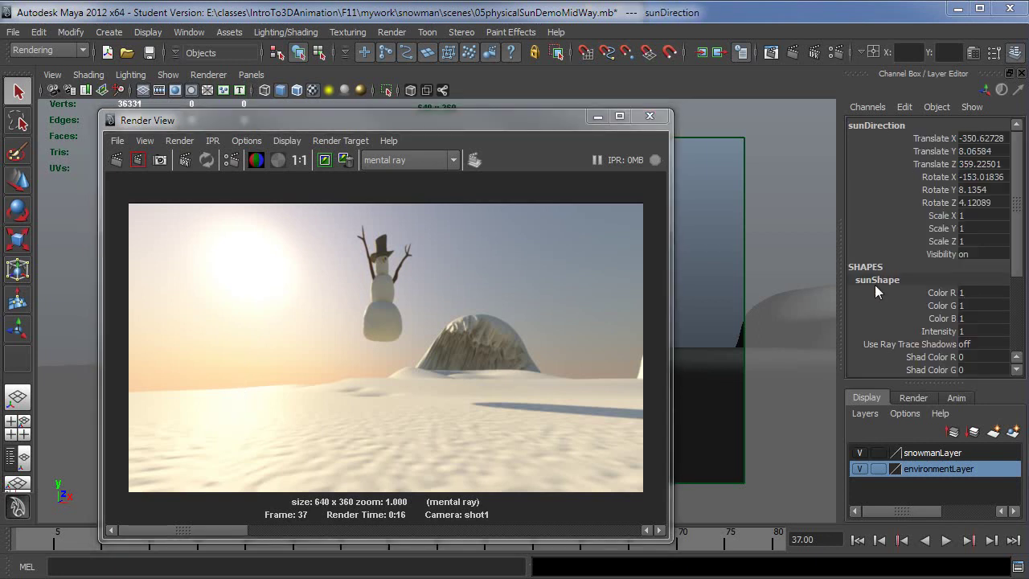
Step: Set the physical sky's multiplier to 0.7 in the sun's attributes
{"action": "key", "text": "ctrl+a"}
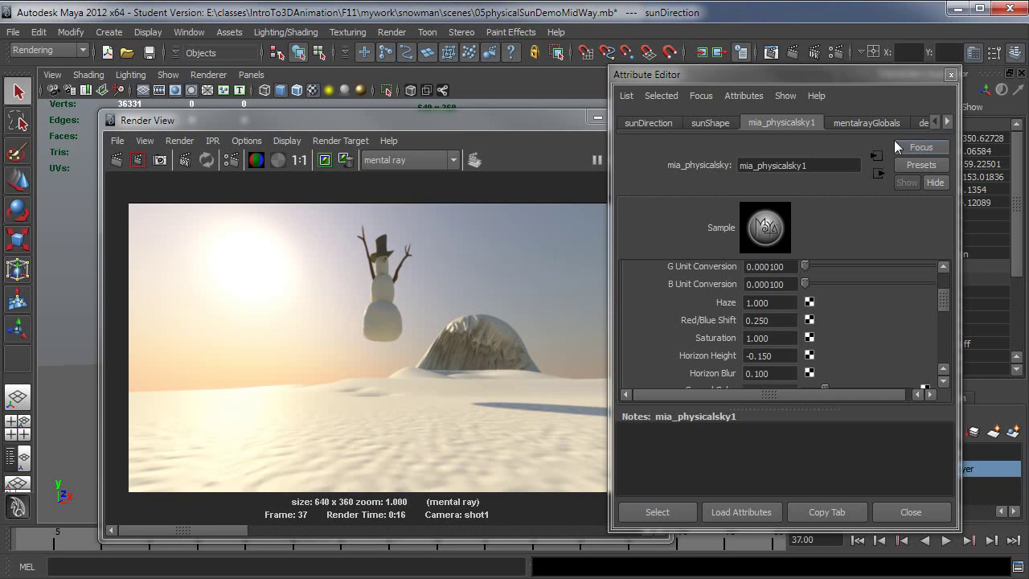
{"action": "scroll", "coordinate": [941, 283], "scroll_direction": "up", "scroll_amount": 3}
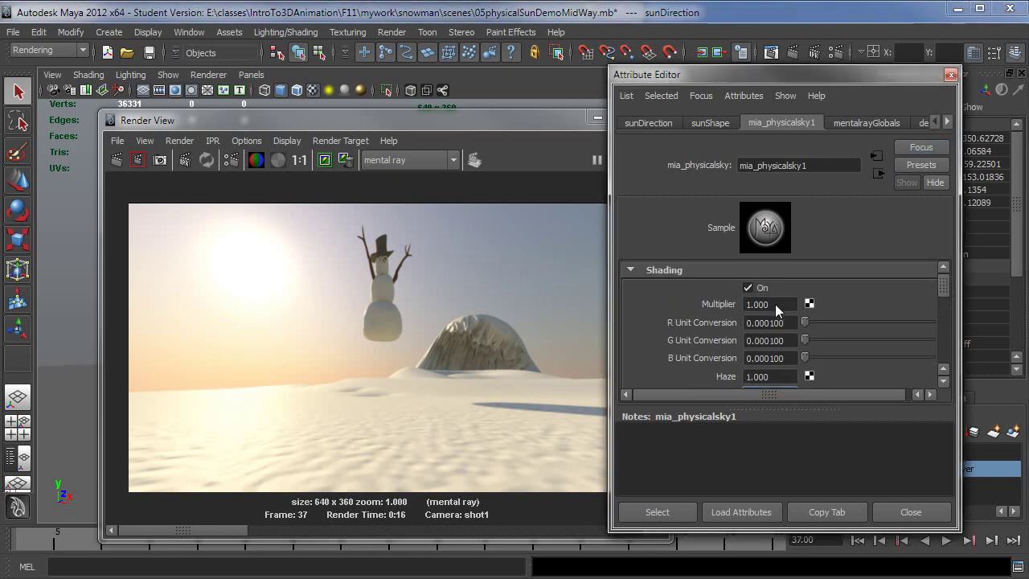
{"action": "left_click", "coordinate": [777, 305]}
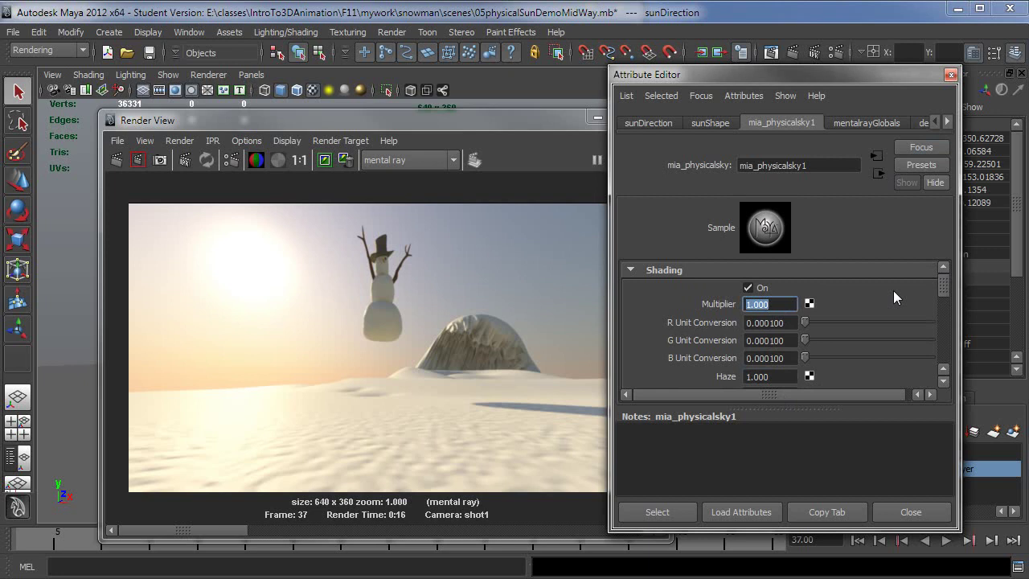
{"action": "type", "text": "0.7"}
{"action": "key", "text": "Tab"}
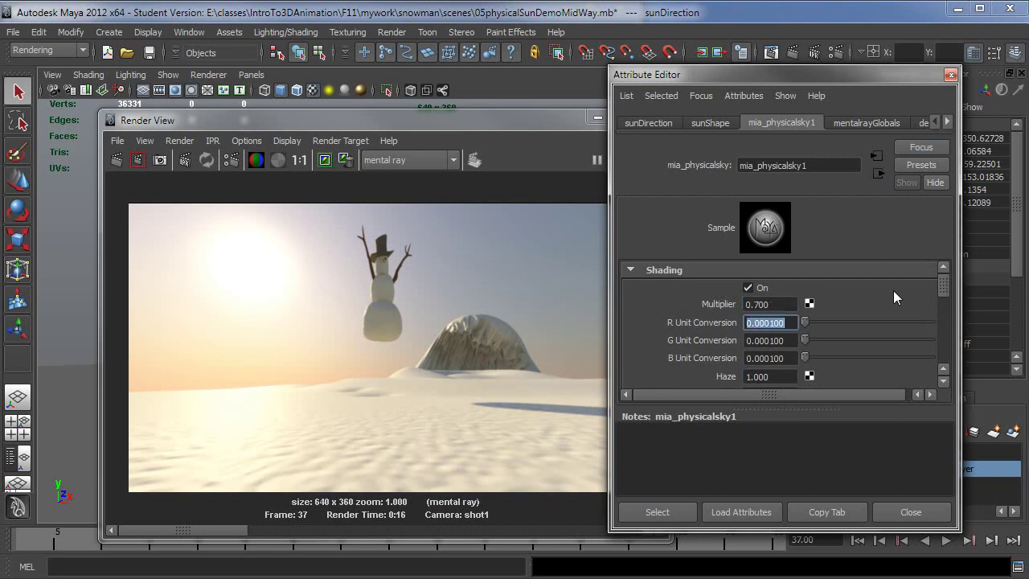
Step: Keep the current image, render with the dimmer sky and compare the result with the kept render
{"action": "left_click", "coordinate": [137, 119]}
{"action": "left_click", "coordinate": [324, 160]}
{"action": "left_click", "coordinate": [116, 161]}
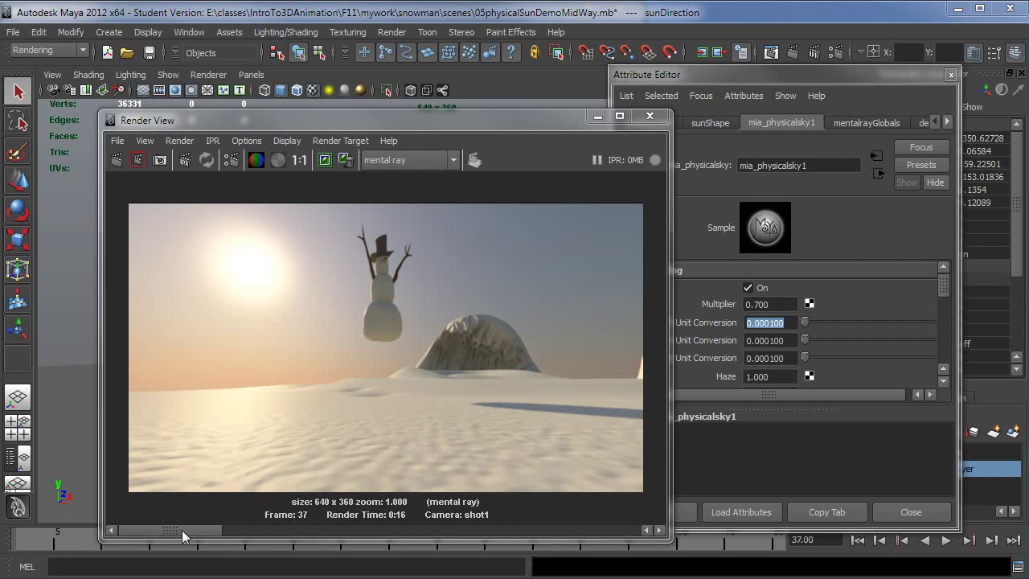
{"action": "mouse_move", "coordinate": [178, 532]}
{"action": "left_mouse_down"}
{"action": "mouse_move", "coordinate": [303, 544]}
{"action": "mouse_move", "coordinate": [186, 544]}
{"action": "left_mouse_up"}
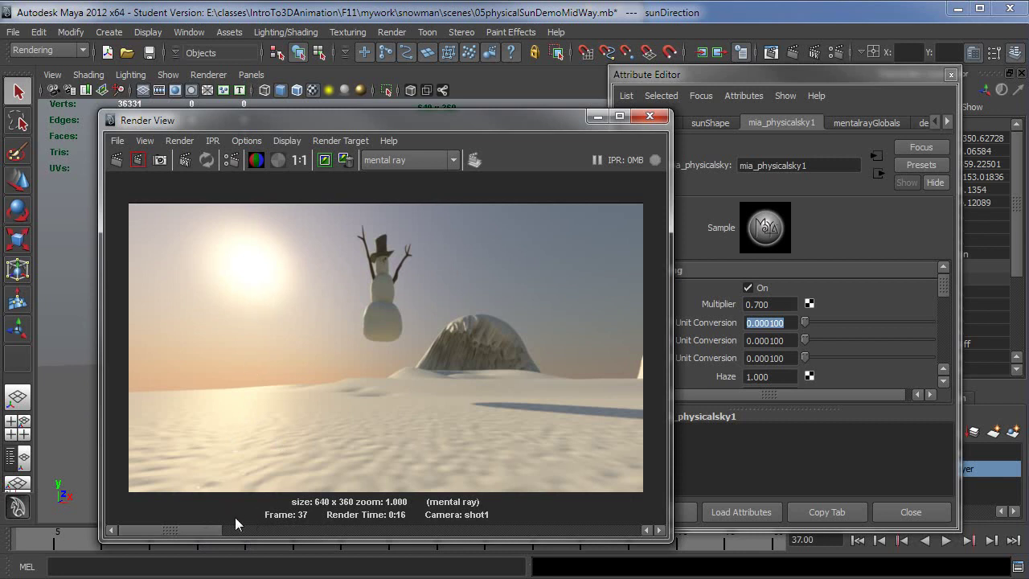
{"action": "mouse_move", "coordinate": [189, 531]}
{"action": "left_mouse_down"}
{"action": "mouse_move", "coordinate": [295, 532]}
{"action": "mouse_move", "coordinate": [188, 529]}
{"action": "left_mouse_up"}
Step: Close the sky attributes, go to frame 18 of the animation and render it
{"action": "left_click", "coordinate": [650, 119]}
{"action": "left_click", "coordinate": [951, 74]}
{"action": "left_click_drag", "start_coordinate": [574, 120], "coordinate": [964, 97]}
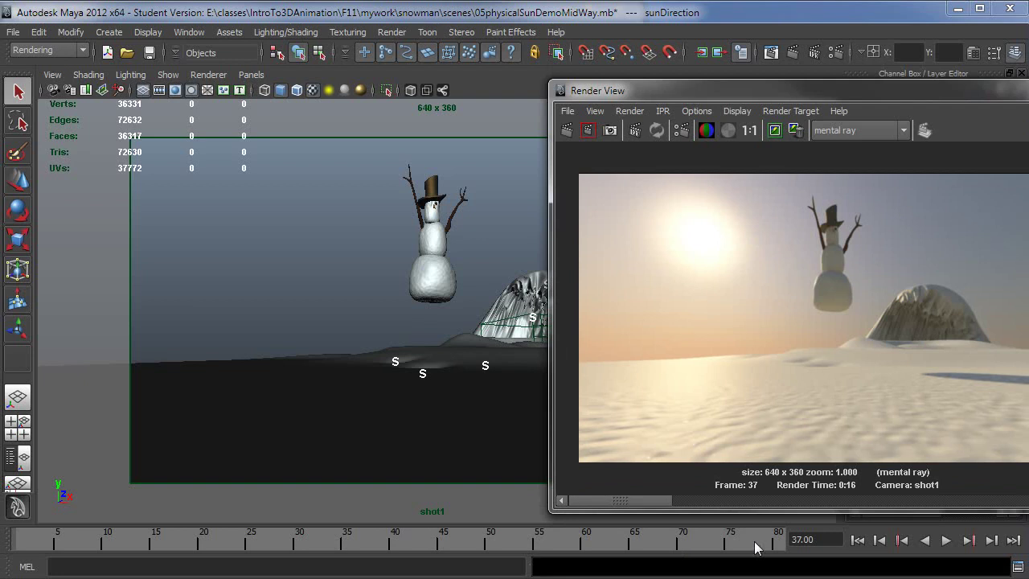
{"action": "left_click", "coordinate": [183, 544]}
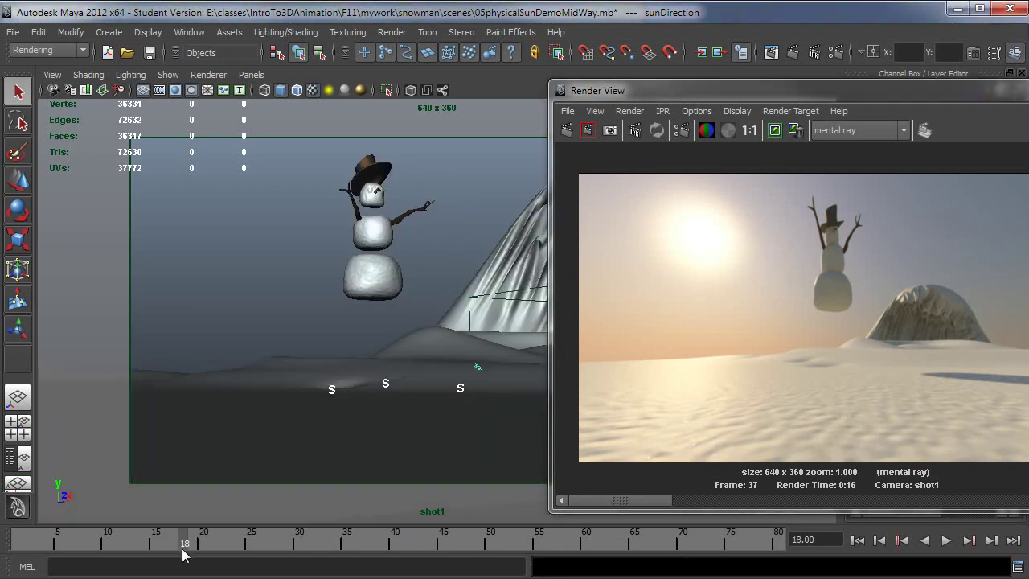
{"action": "left_click_drag", "start_coordinate": [673, 85], "coordinate": [371, 79]}
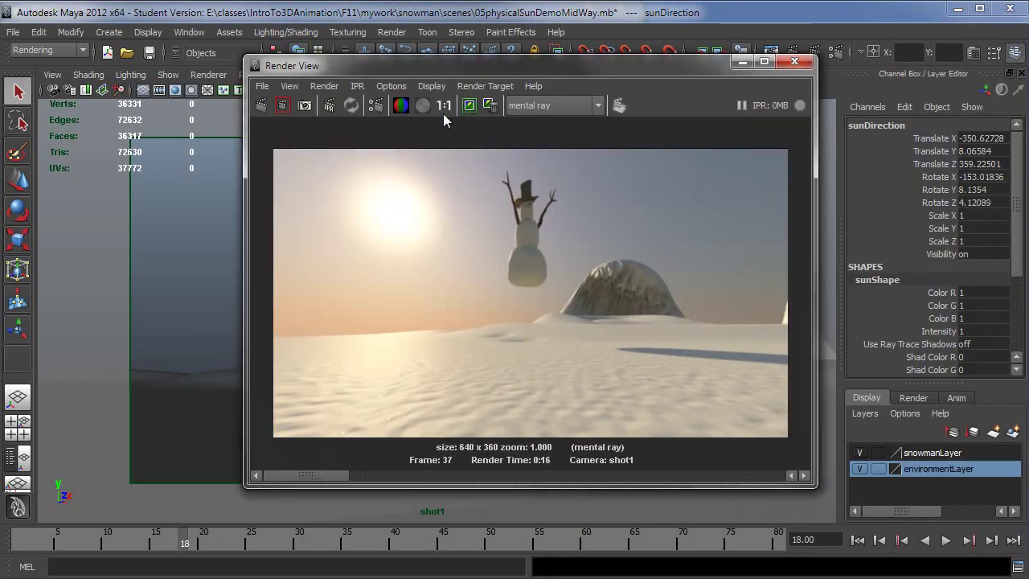
{"action": "left_click", "coordinate": [260, 110]}
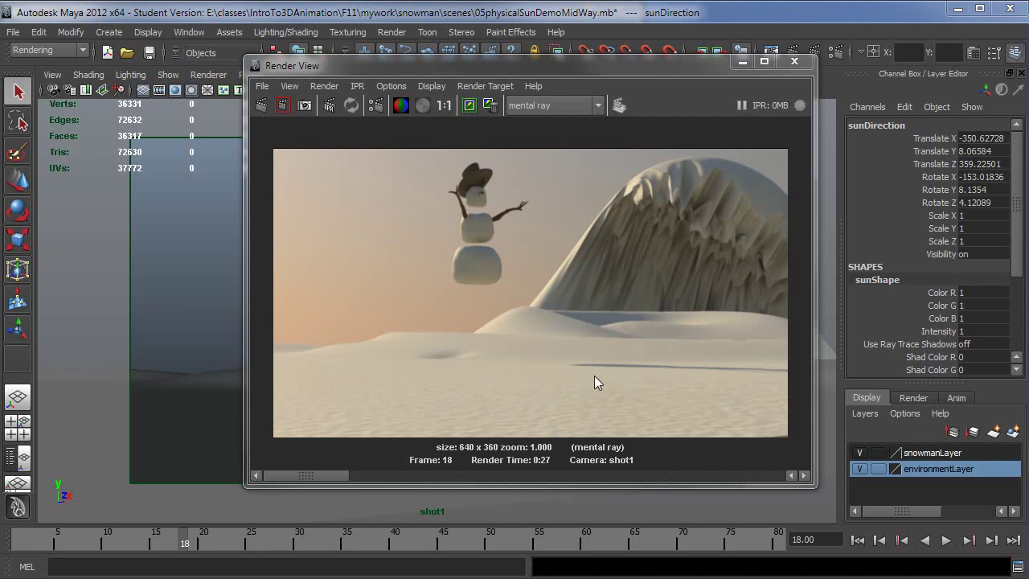
Step: Compare the frame 18 render with the kept frame 37 image, and minimize the Render View
{"action": "left_click_drag", "start_coordinate": [603, 76], "coordinate": [422, 82]}
{"action": "left_click", "coordinate": [196, 484]}
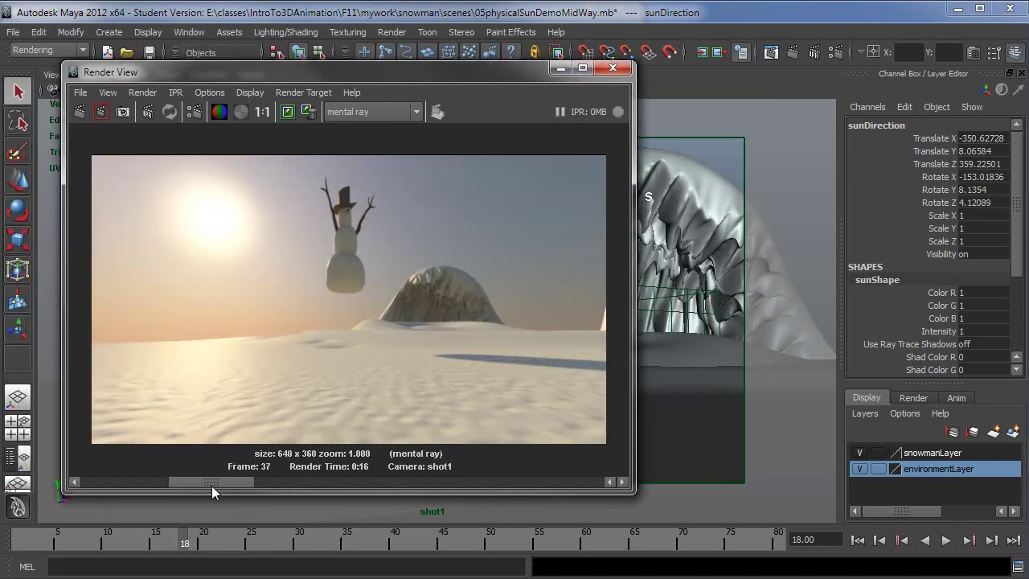
{"action": "left_click", "coordinate": [156, 483]}
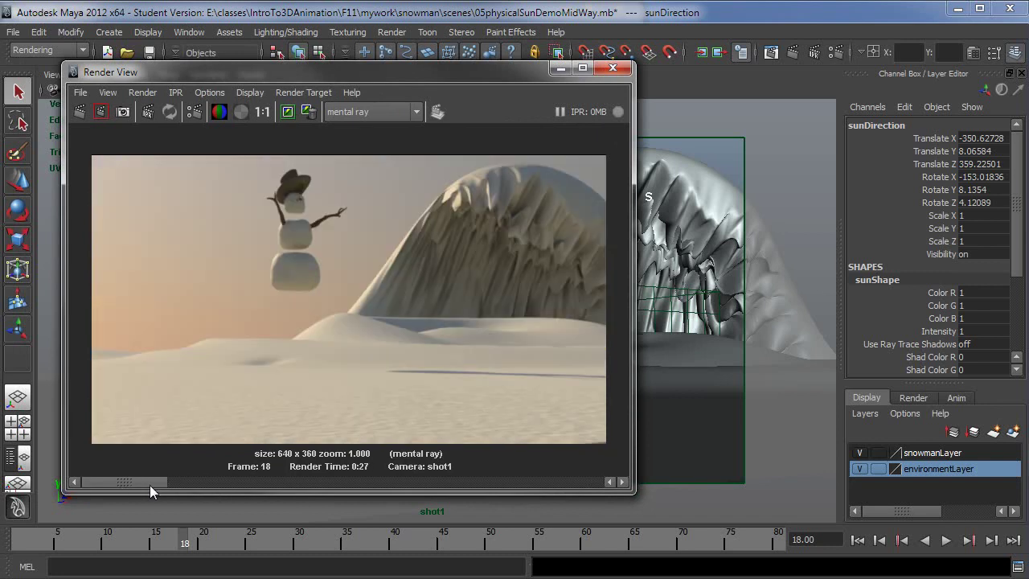
{"action": "left_click", "coordinate": [560, 68]}
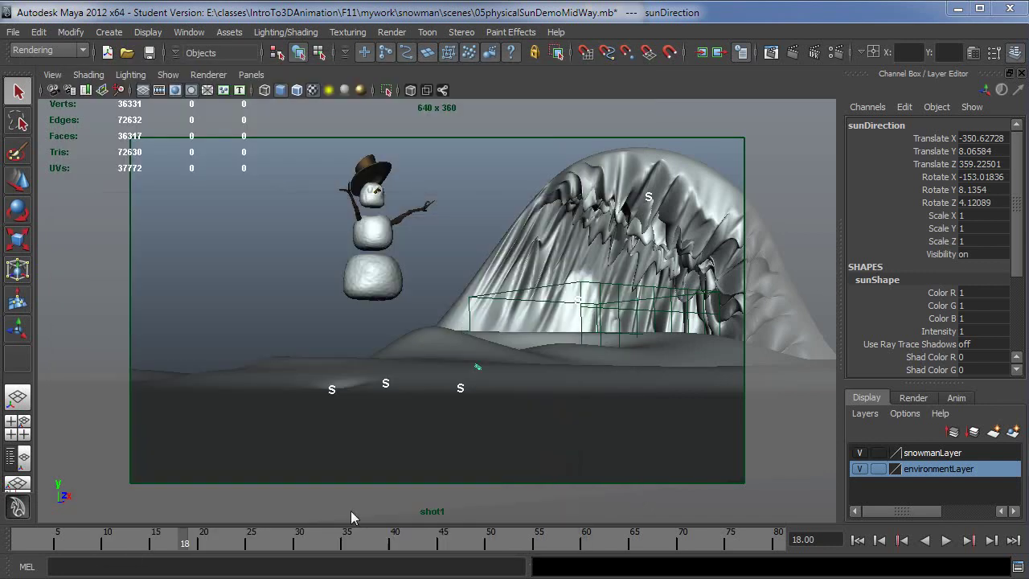
Step: Go to frame 37 of the animation and bring up the attributes of mia_physicalsun1
{"action": "left_click", "coordinate": [355, 544]}
{"action": "left_click_drag", "start_coordinate": [358, 545], "coordinate": [362, 544]}
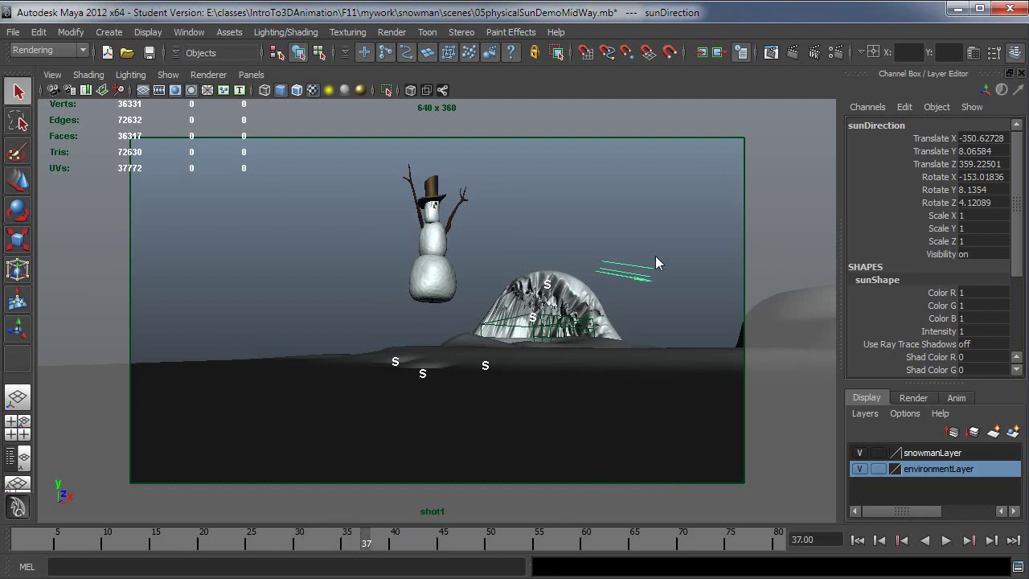
{"action": "key", "text": "ctrl+a"}
{"action": "left_click_drag", "start_coordinate": [820, 77], "coordinate": [715, 73]}
{"action": "left_click", "coordinate": [842, 118]}
{"action": "left_click", "coordinate": [843, 118]}
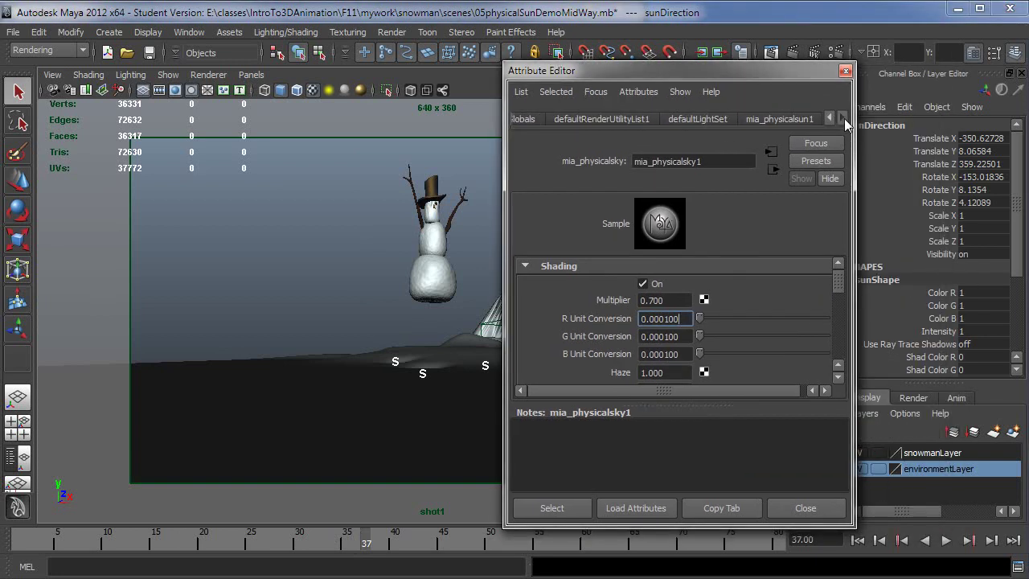
{"action": "left_click", "coordinate": [792, 123]}
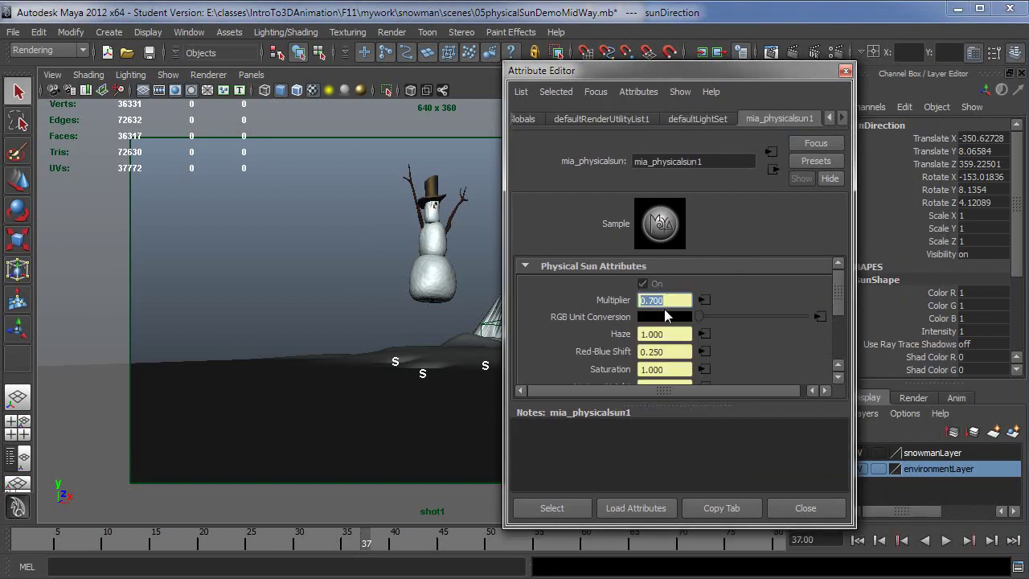
Step: Set the physical sun's Shadow Softness to 2
{"action": "scroll", "coordinate": [839, 300], "scroll_direction": "down", "scroll_amount": 1}
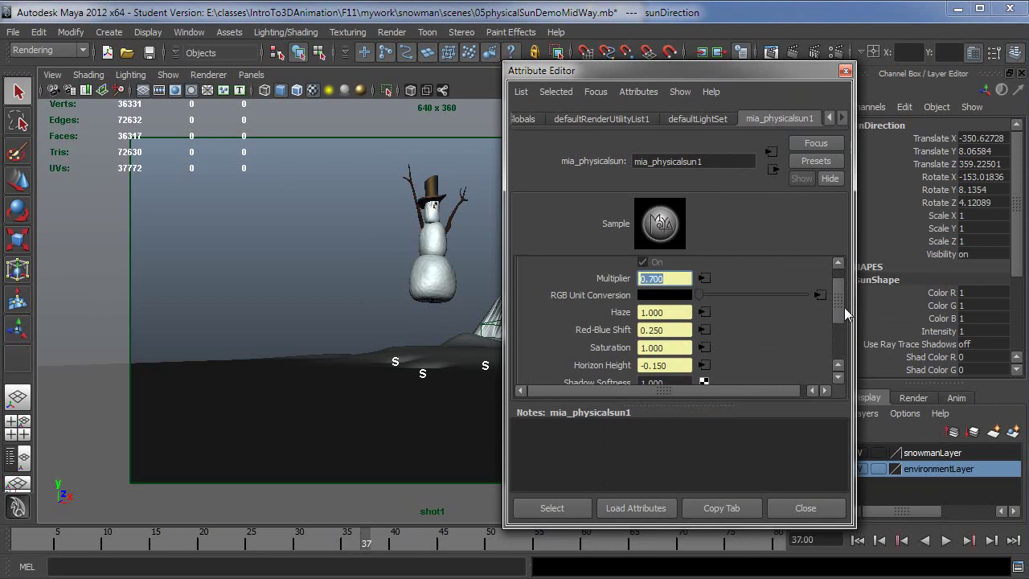
{"action": "scroll", "coordinate": [843, 321], "scroll_direction": "down", "scroll_amount": 3}
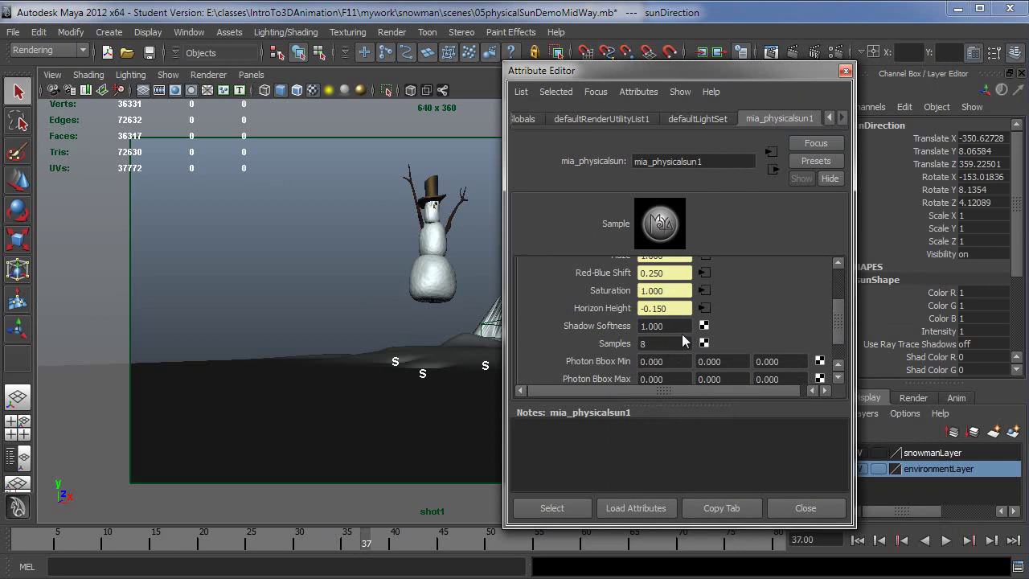
{"action": "left_click", "coordinate": [685, 329]}
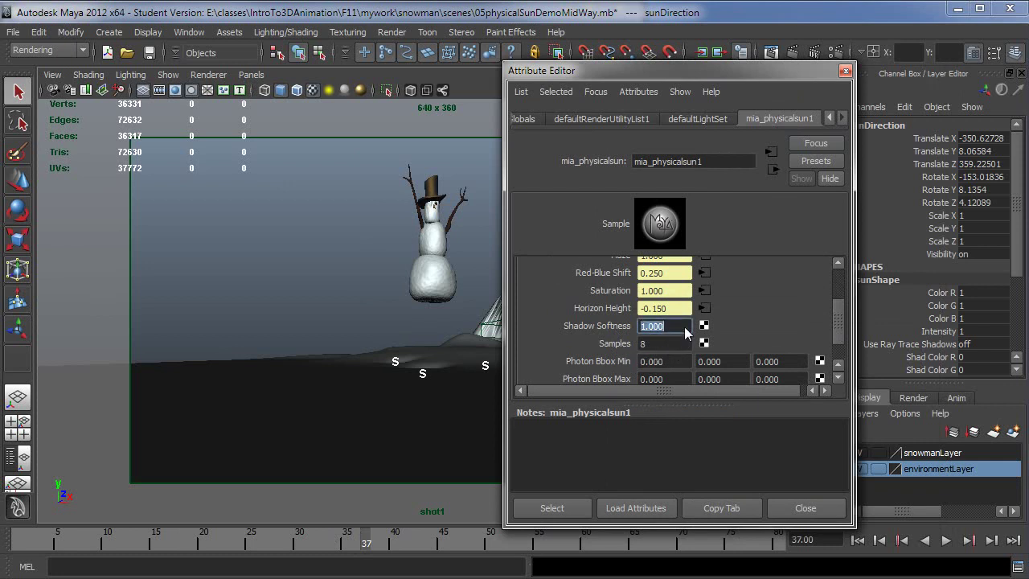
{"action": "type", "text": "2"}
{"action": "key", "text": "Tab"}
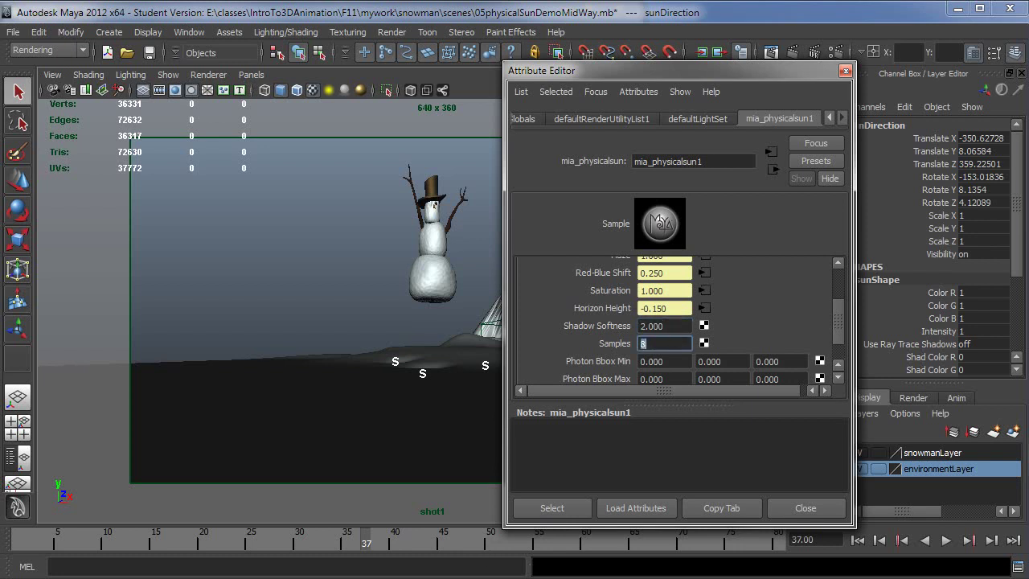
Step: Render frame 37 with the softer sun shadows and compare the result with the kept image
{"action": "left_click", "coordinate": [701, 52]}
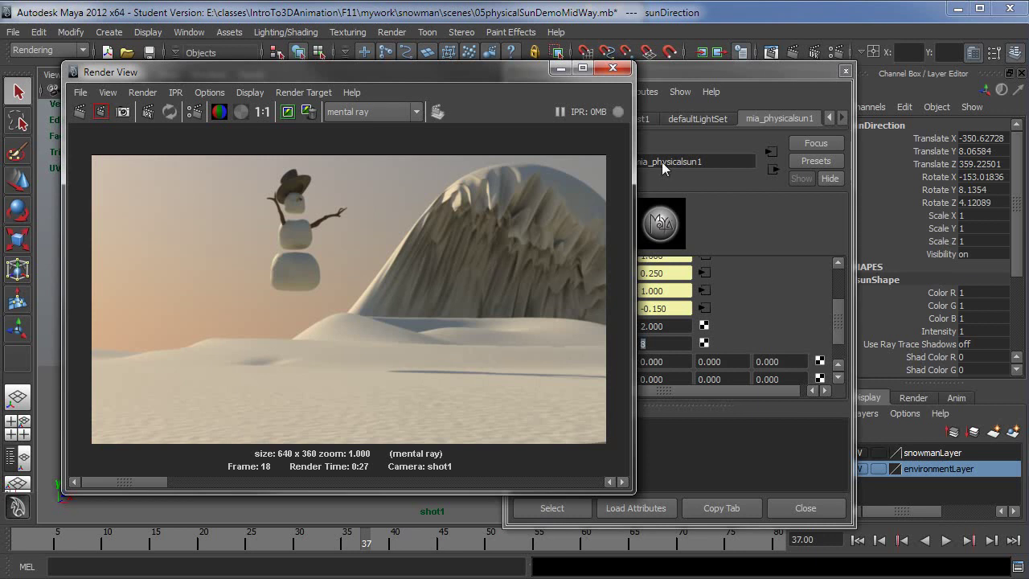
{"action": "left_click_drag", "start_coordinate": [677, 71], "coordinate": [703, 70]}
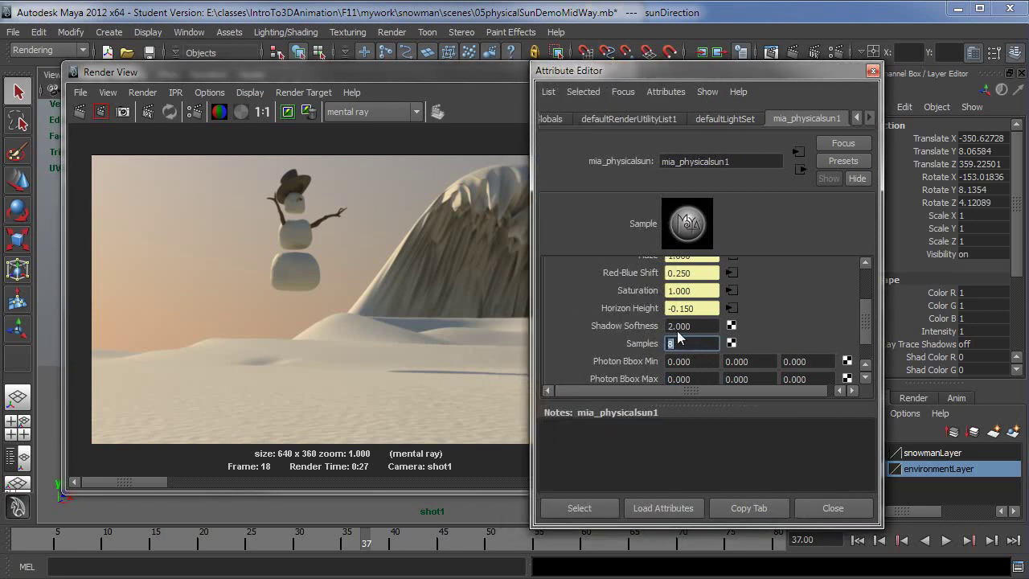
{"action": "left_click", "coordinate": [81, 112]}
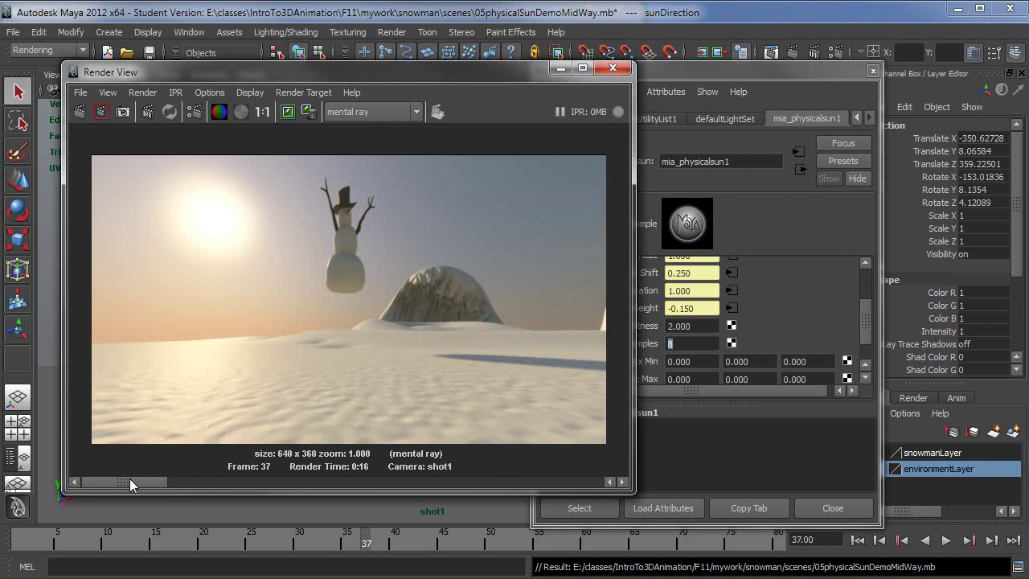
{"action": "left_click", "coordinate": [177, 482]}
{"action": "left_click", "coordinate": [131, 483]}
{"action": "left_click", "coordinate": [211, 483]}
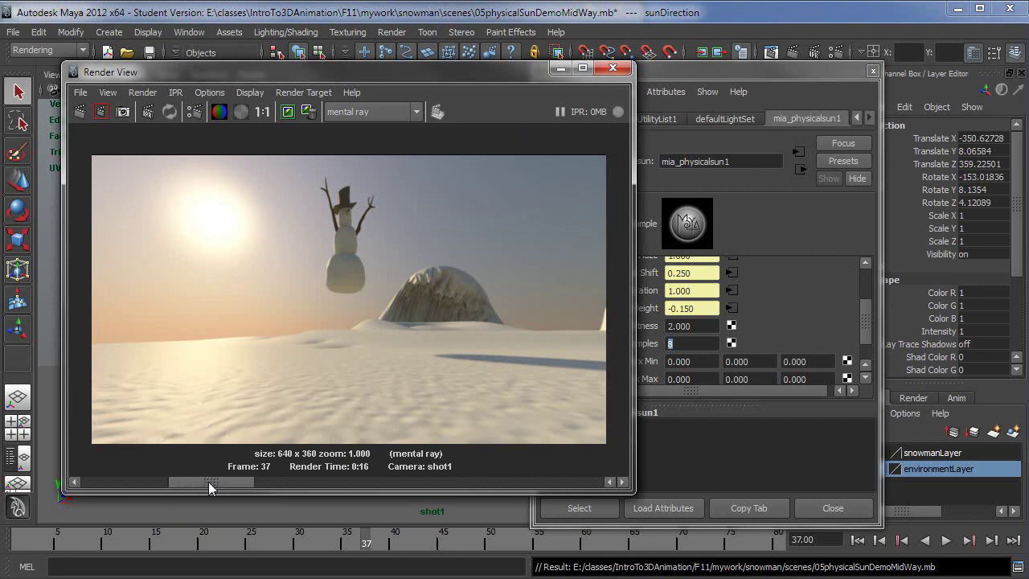
{"action": "left_click", "coordinate": [133, 484]}
{"action": "left_click", "coordinate": [202, 483]}
{"action": "left_click", "coordinate": [111, 483]}
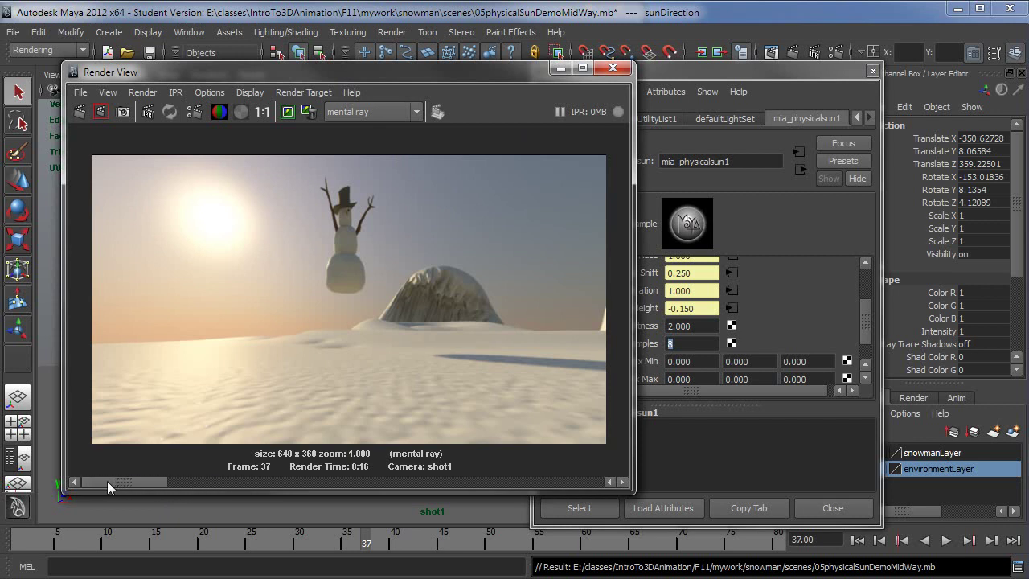
Step: Set the physical sun's Shadow Softness to 4
{"action": "left_click", "coordinate": [709, 327]}
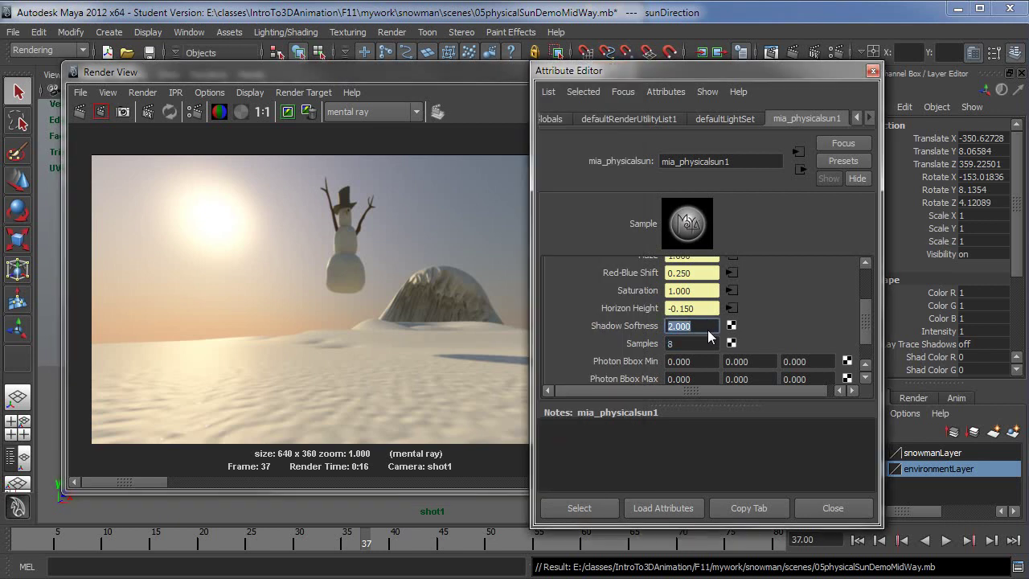
{"action": "type", "text": "4"}
{"action": "key", "text": "Tab"}
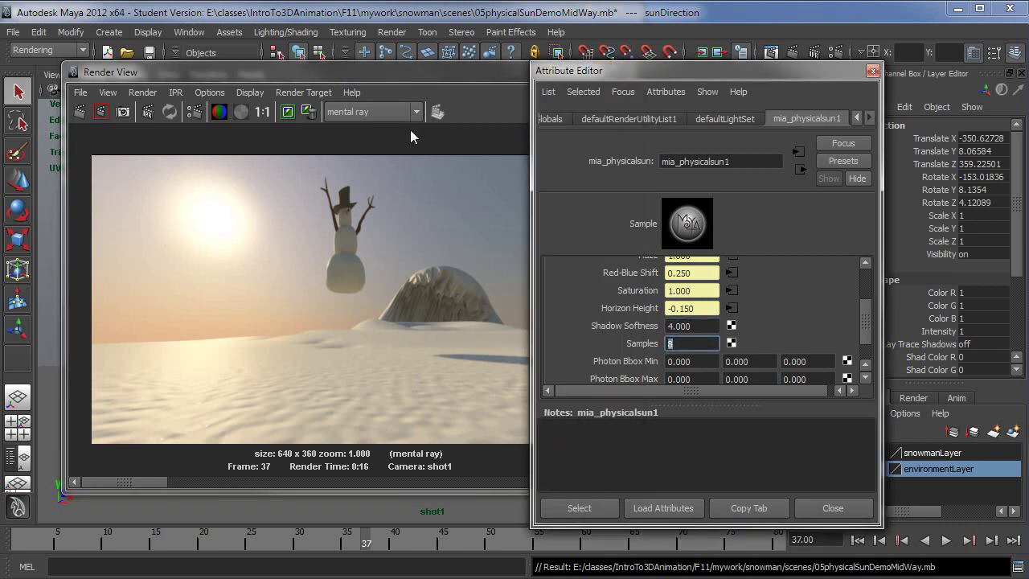
Step: Render only the region around the long shadow on the snow and compare it with the kept image
{"action": "left_click", "coordinate": [413, 76]}
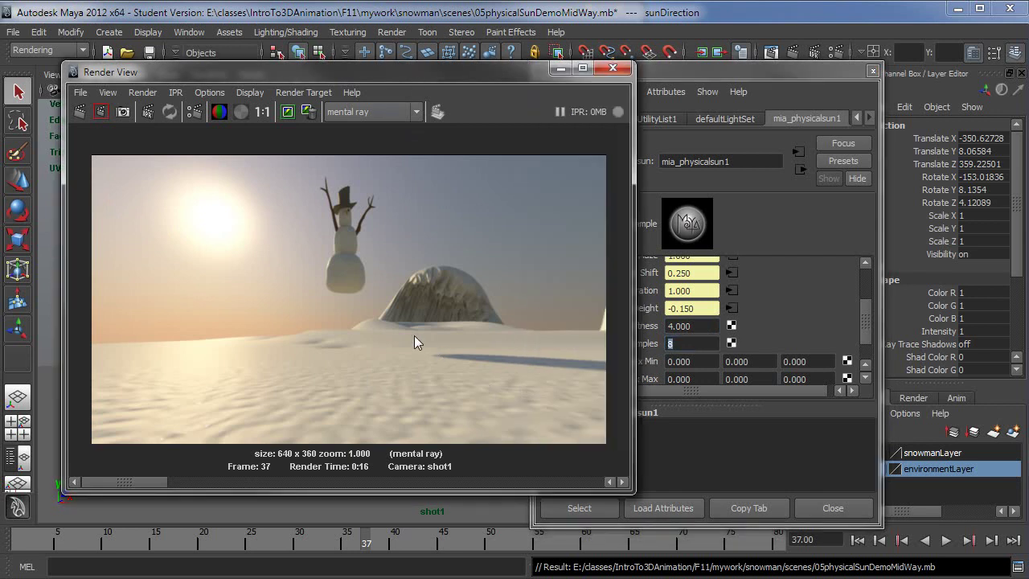
{"action": "left_click_drag", "start_coordinate": [394, 324], "coordinate": [620, 411]}
{"action": "left_click", "coordinate": [100, 111]}
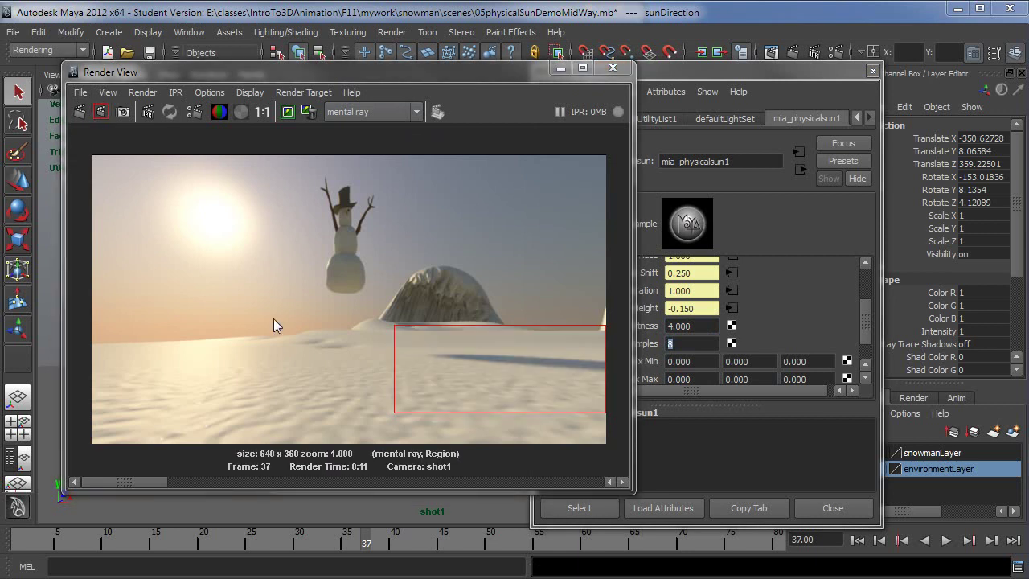
{"action": "mouse_move", "coordinate": [139, 485]}
{"action": "left_mouse_down"}
{"action": "mouse_move", "coordinate": [215, 489]}
{"action": "mouse_move", "coordinate": [145, 494]}
{"action": "left_mouse_up"}
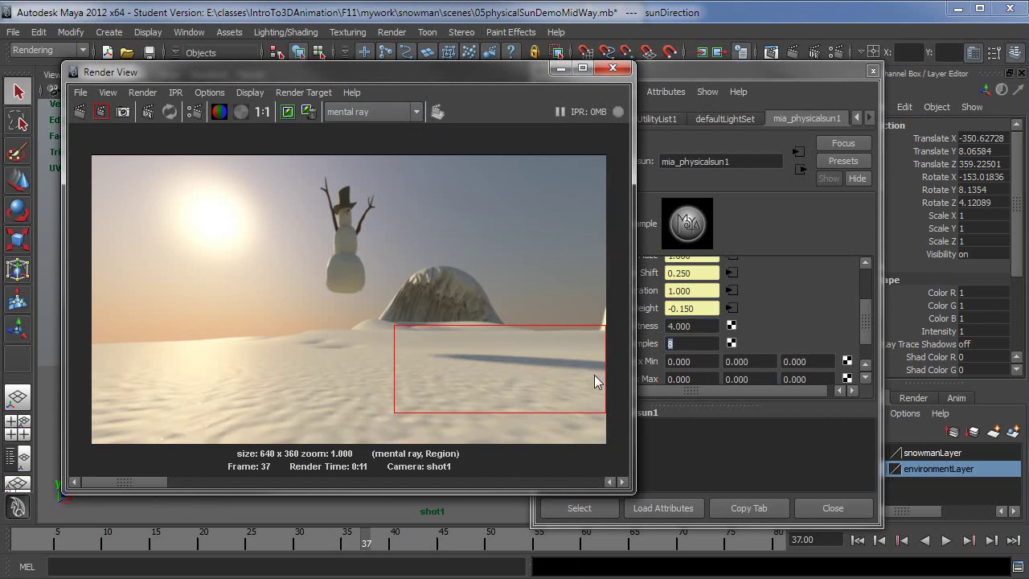
{"action": "left_click_drag", "start_coordinate": [140, 486], "coordinate": [243, 486]}
{"action": "left_click_drag", "start_coordinate": [171, 486], "coordinate": [131, 484]}
Step: Set the physical sun's shadow Samples to 16, re-render the shadow region, and close the render and attribute windows
{"action": "left_click", "coordinate": [692, 340]}
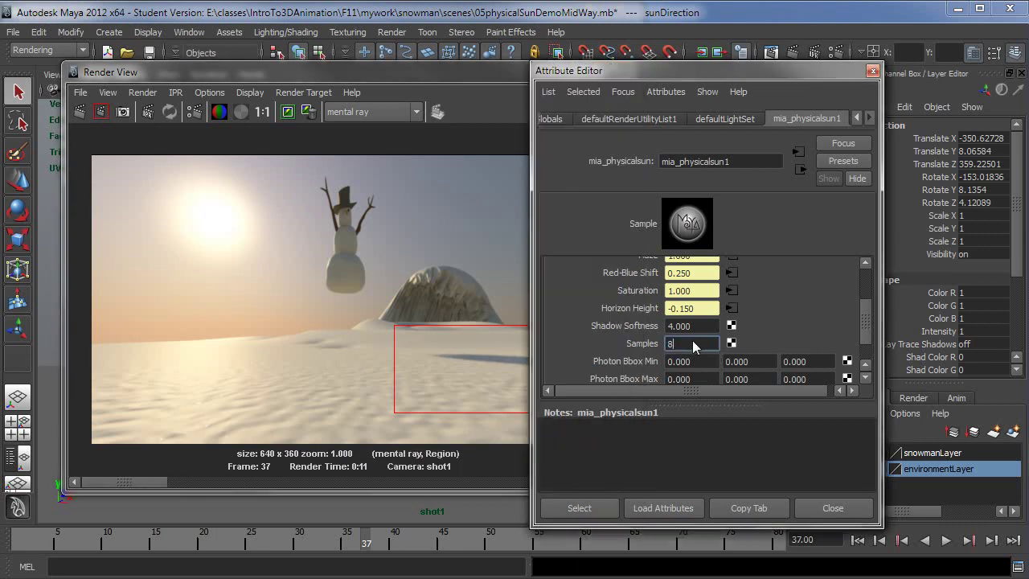
{"action": "type", "text": "16"}
{"action": "left_click", "coordinate": [204, 67]}
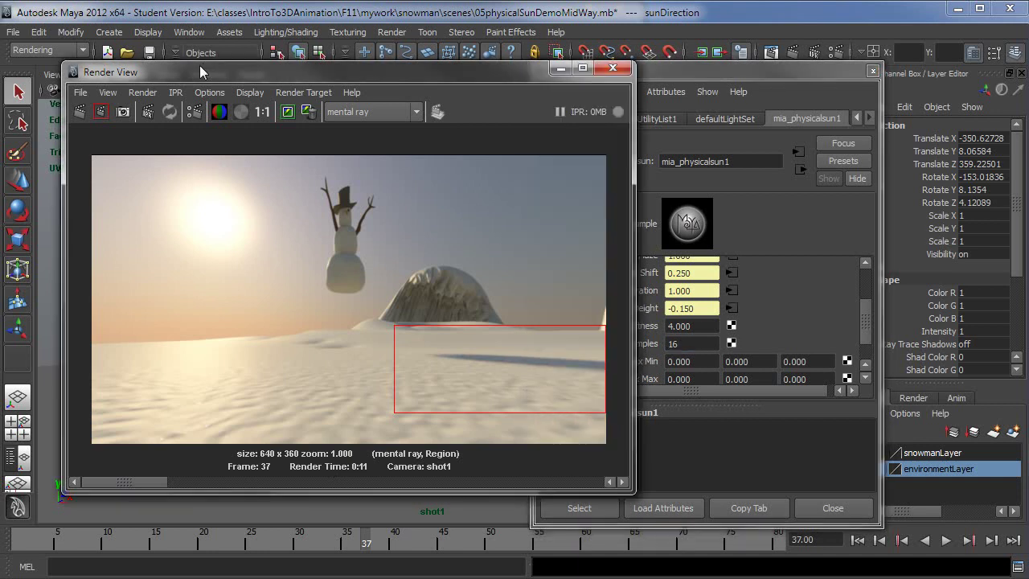
{"action": "left_click", "coordinate": [99, 113]}
{"action": "left_click", "coordinate": [612, 71]}
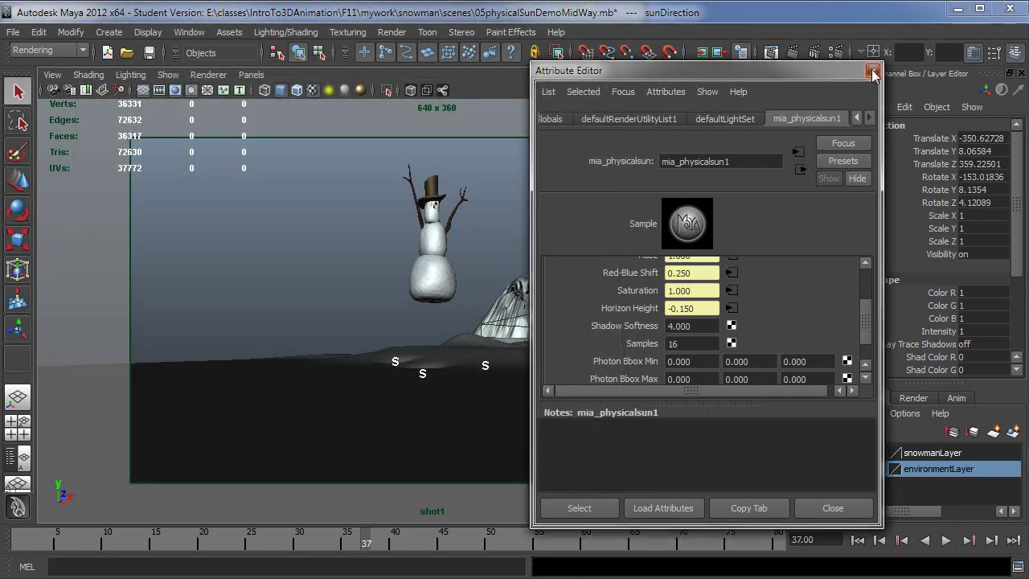
{"action": "left_click", "coordinate": [874, 73]}
Step: Apply the Production: Rapid Motion quality preset in the mental ray render settings
{"action": "left_click", "coordinate": [832, 51]}
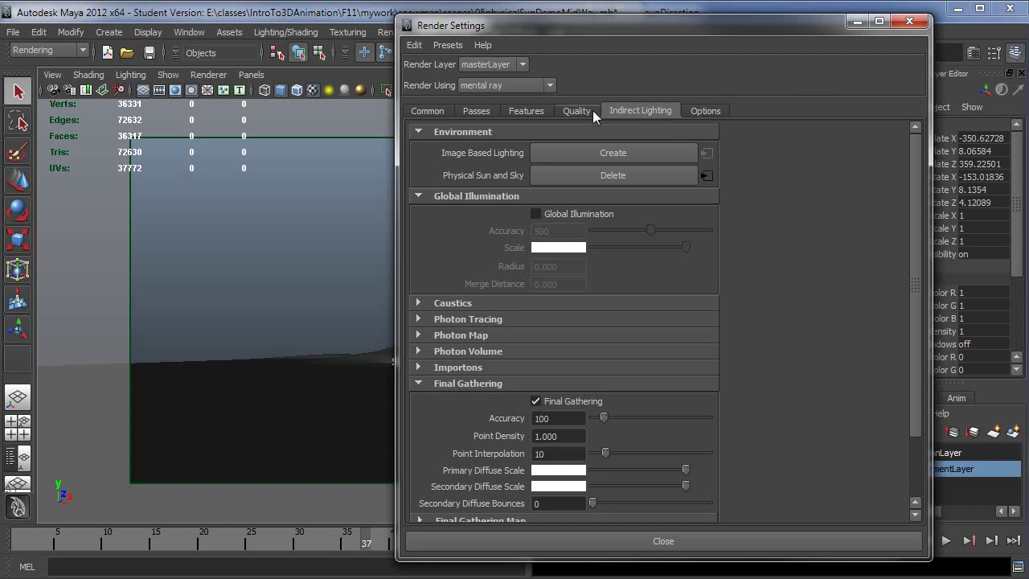
{"action": "left_click", "coordinate": [578, 110]}
{"action": "left_click", "coordinate": [594, 135]}
{"action": "left_click", "coordinate": [674, 183]}
{"action": "left_click", "coordinate": [646, 135]}
{"action": "left_click_drag", "start_coordinate": [648, 183], "coordinate": [650, 241]}
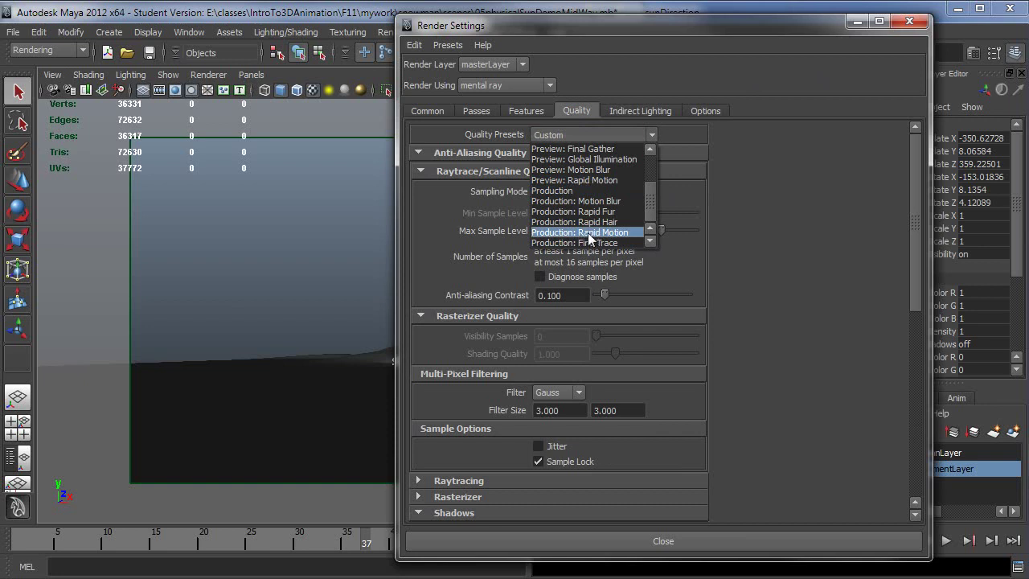
{"action": "left_click", "coordinate": [589, 233]}
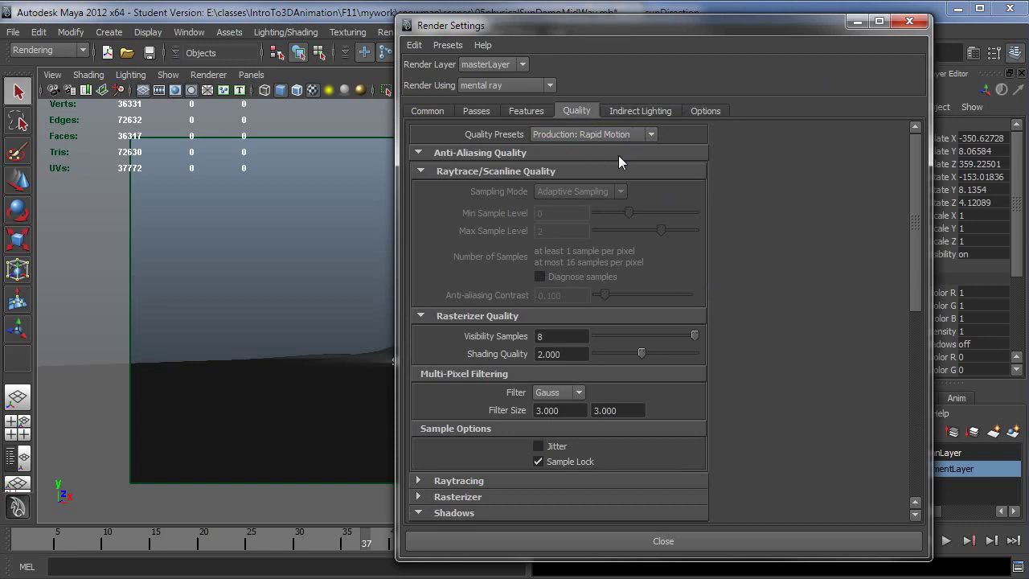
Step: Turn Final Gathering back on in the indirect lighting settings and save the scene as a Student Version file
{"action": "left_click", "coordinate": [639, 113]}
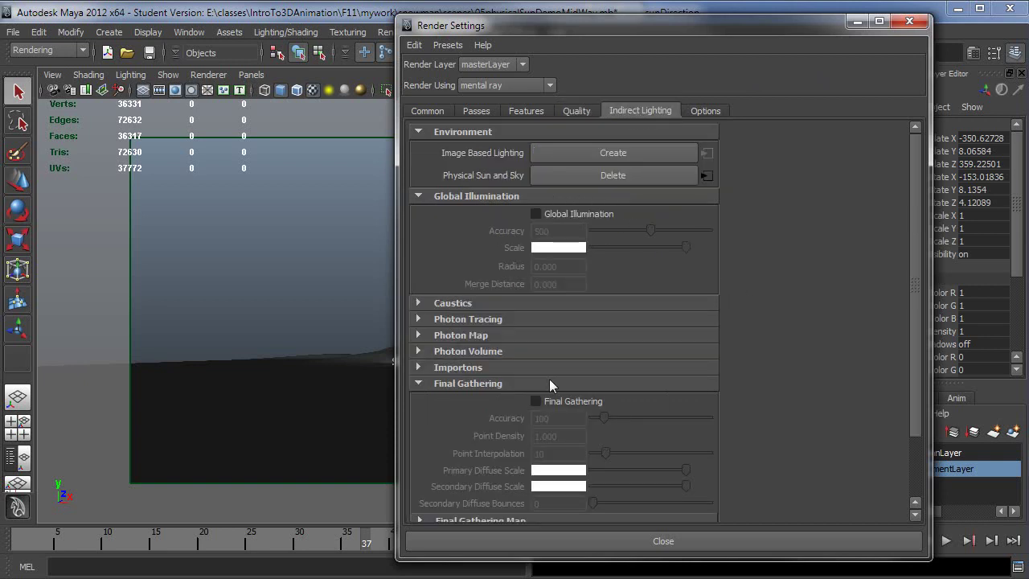
{"action": "left_click", "coordinate": [537, 401]}
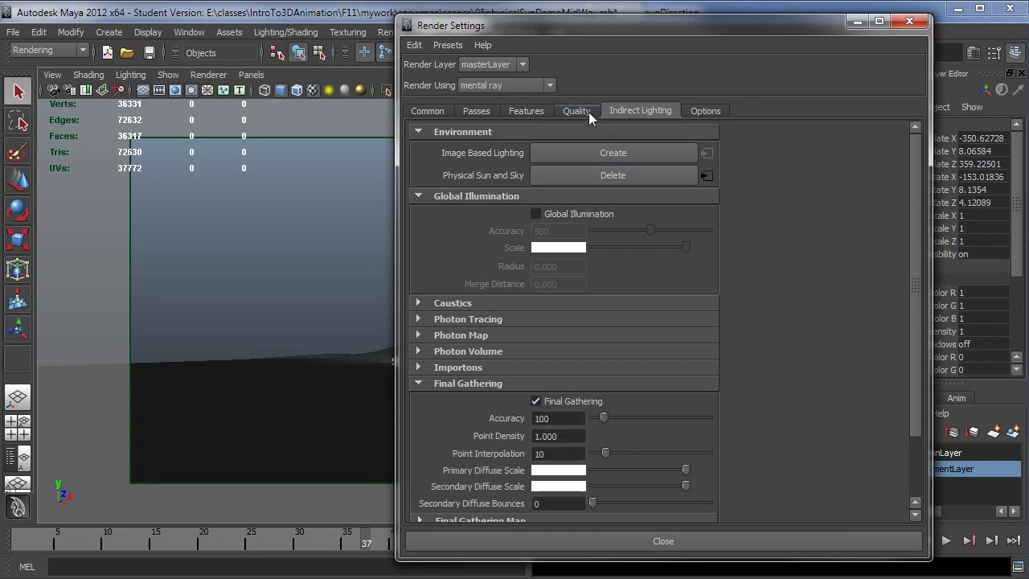
{"action": "left_click", "coordinate": [856, 23]}
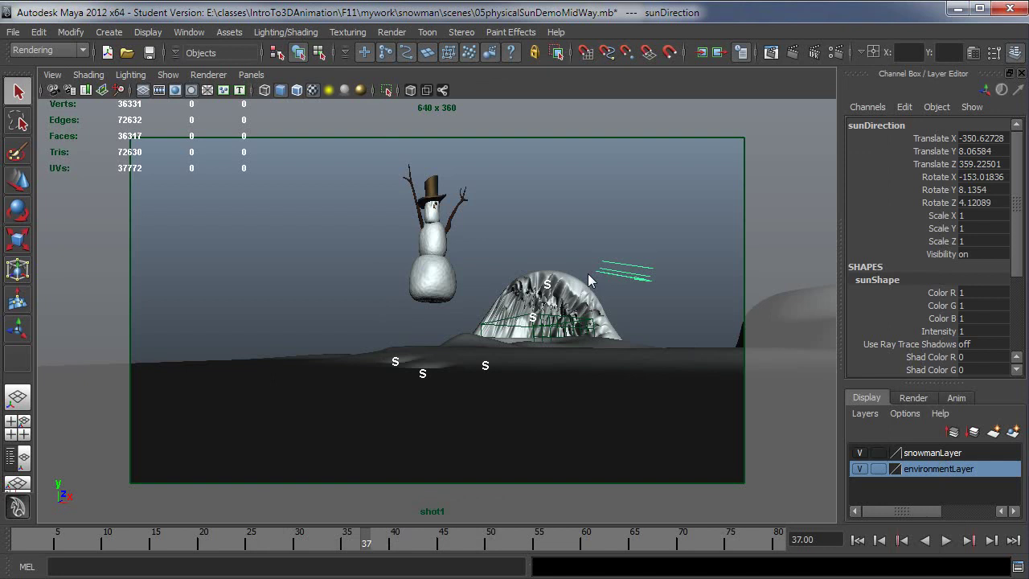
{"action": "left_click", "coordinate": [149, 52]}
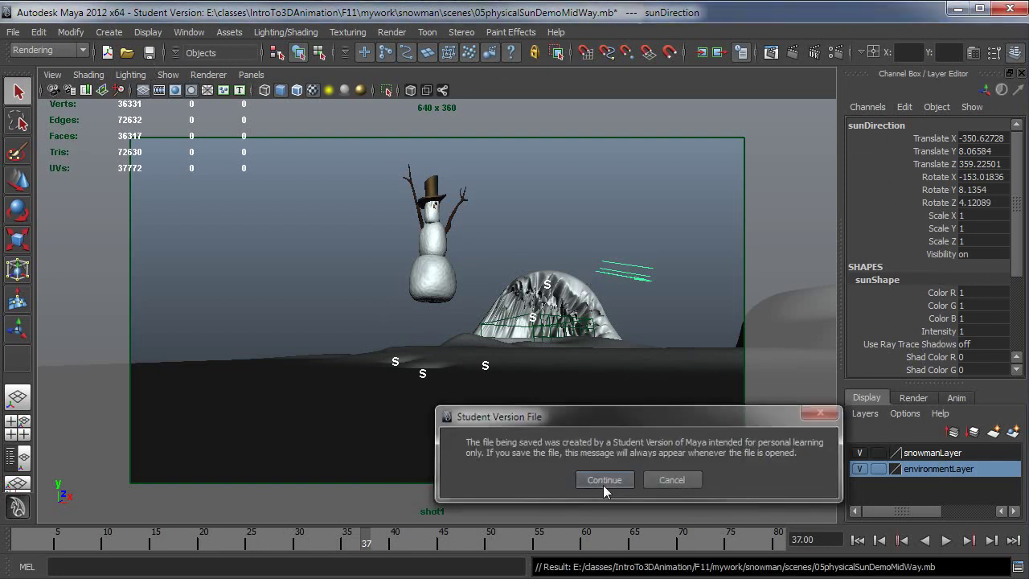
{"action": "left_click", "coordinate": [603, 482]}
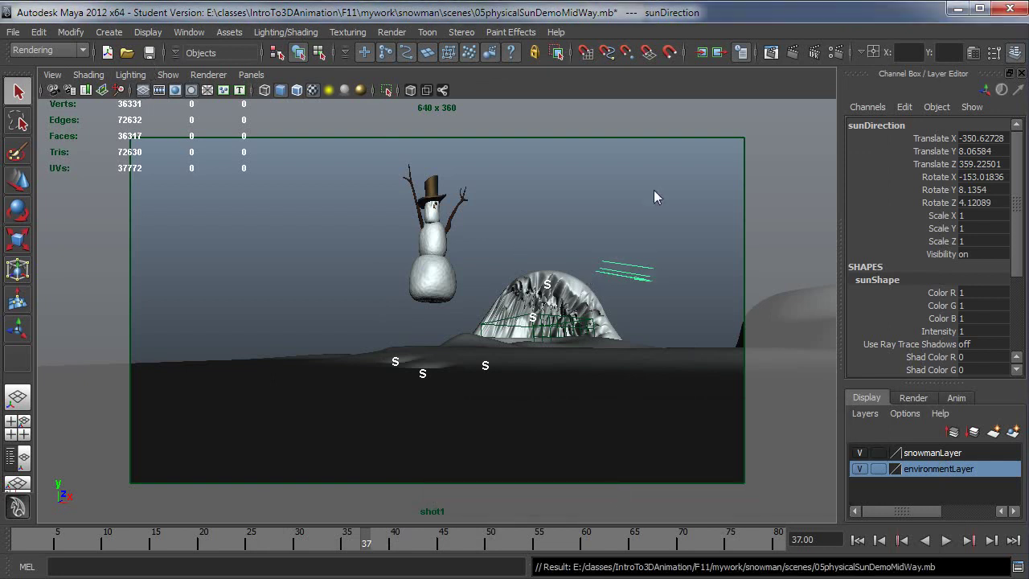
Step: Render frame 37 with the Rapid Motion preset, compare it with the kept image, and close the Render View
{"action": "left_click", "coordinate": [792, 56]}
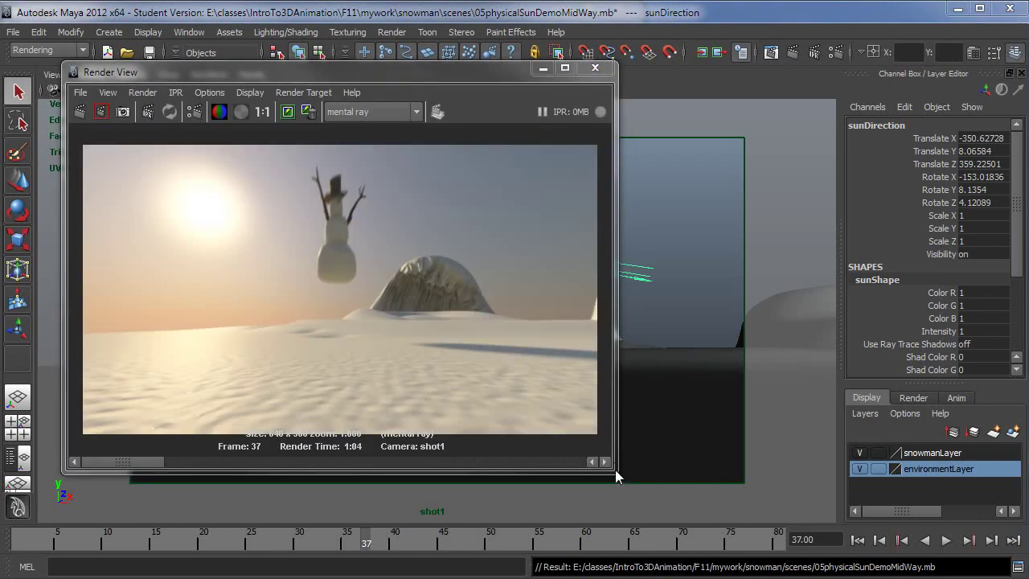
{"action": "left_click_drag", "start_coordinate": [615, 470], "coordinate": [626, 489]}
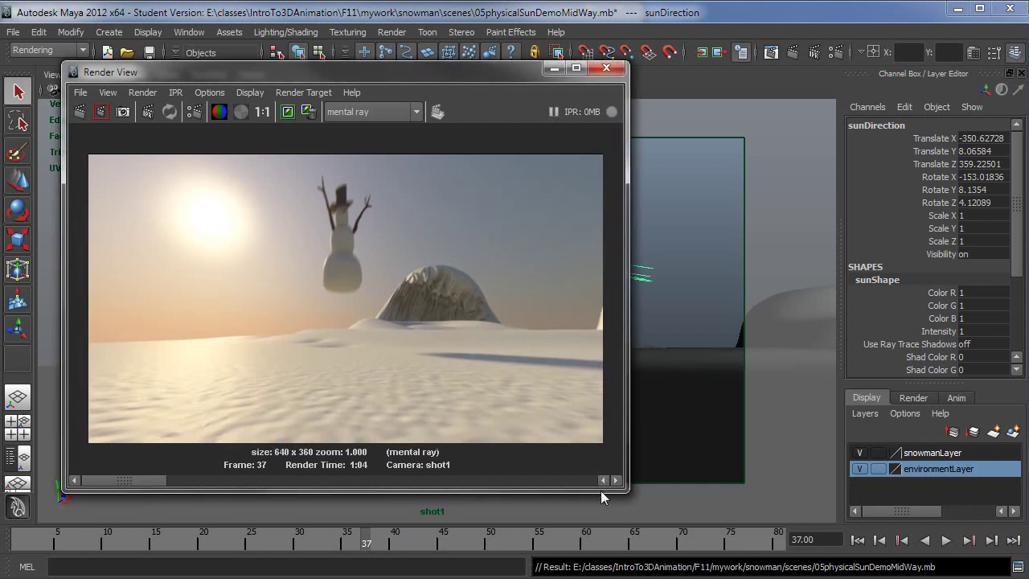
{"action": "left_click_drag", "start_coordinate": [136, 480], "coordinate": [197, 480]}
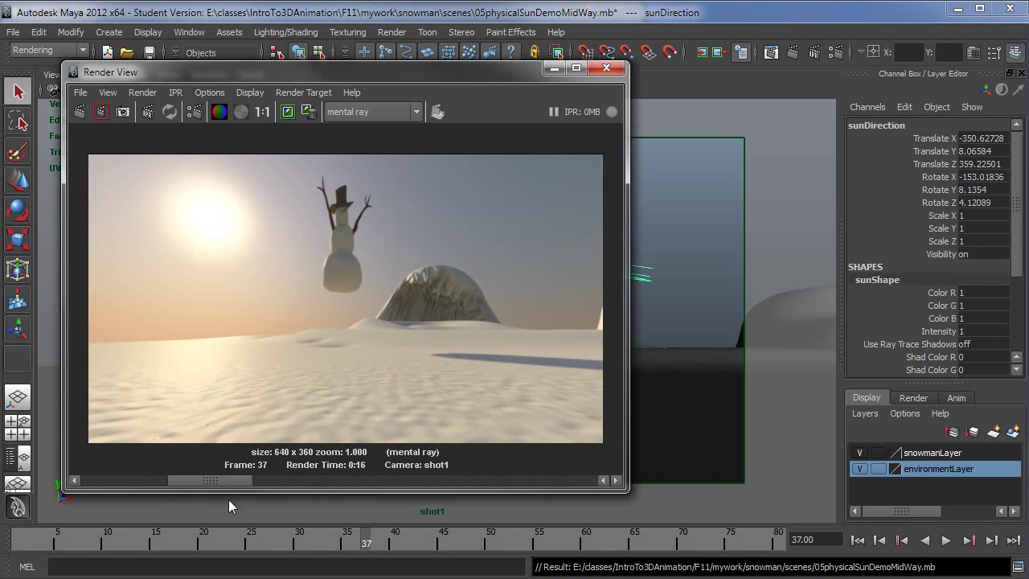
{"action": "left_click_drag", "start_coordinate": [209, 482], "coordinate": [152, 487]}
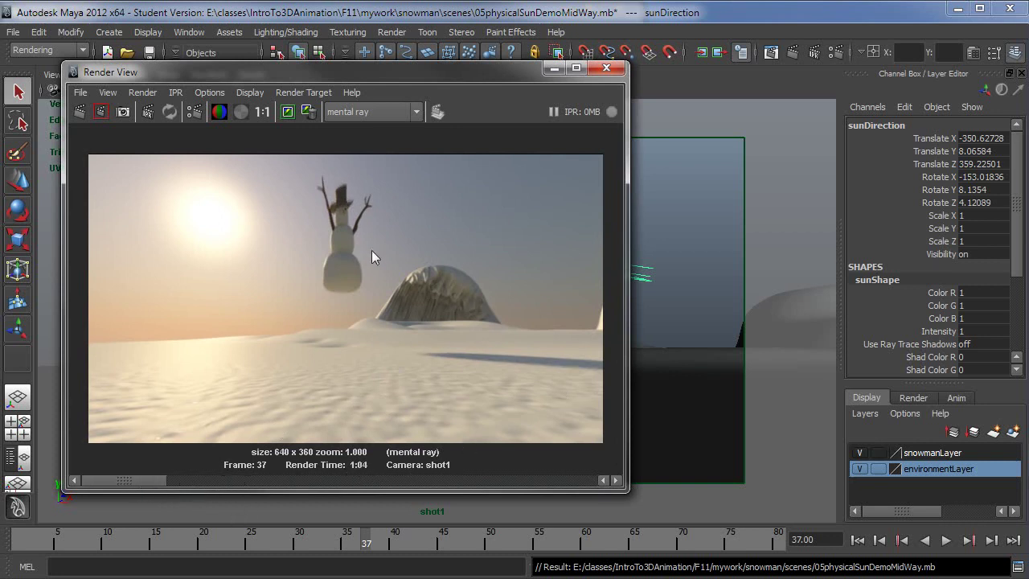
{"action": "left_click_drag", "start_coordinate": [139, 481], "coordinate": [216, 483]}
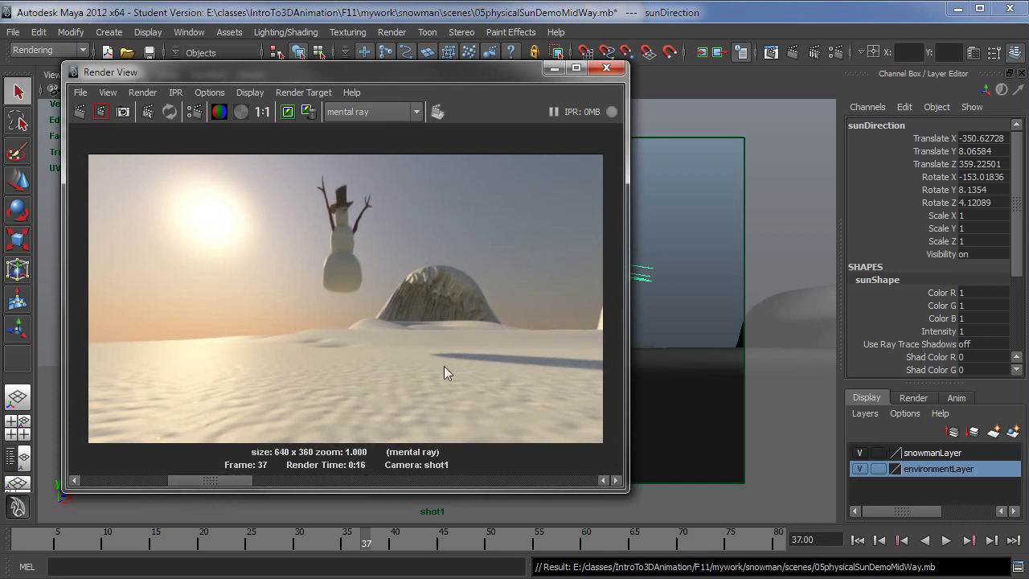
{"action": "mouse_move", "coordinate": [207, 488]}
{"action": "left_mouse_down"}
{"action": "mouse_move", "coordinate": [160, 483]}
{"action": "mouse_move", "coordinate": [216, 484]}
{"action": "mouse_move", "coordinate": [194, 477]}
{"action": "left_mouse_up"}
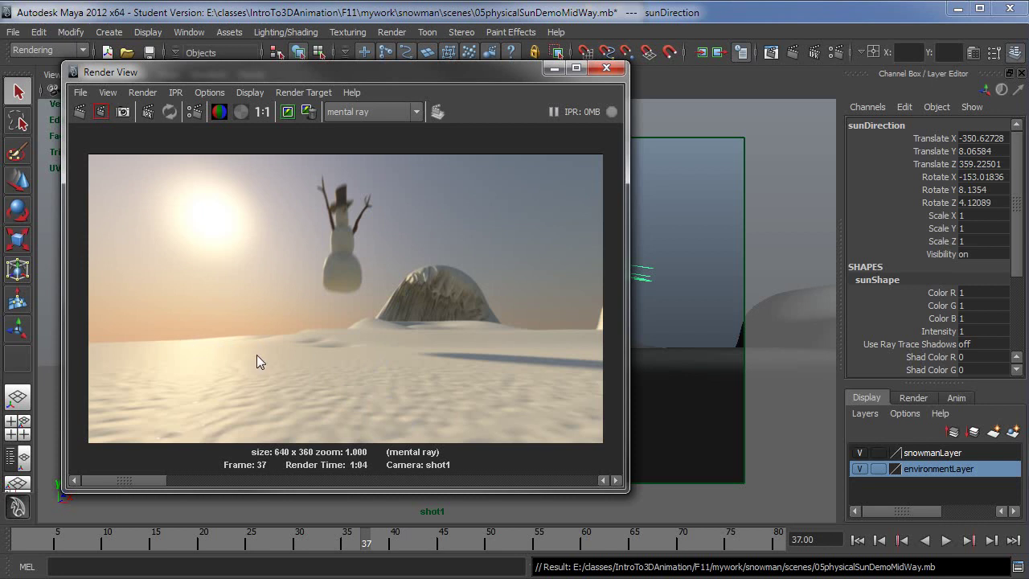
{"action": "left_click", "coordinate": [608, 72]}
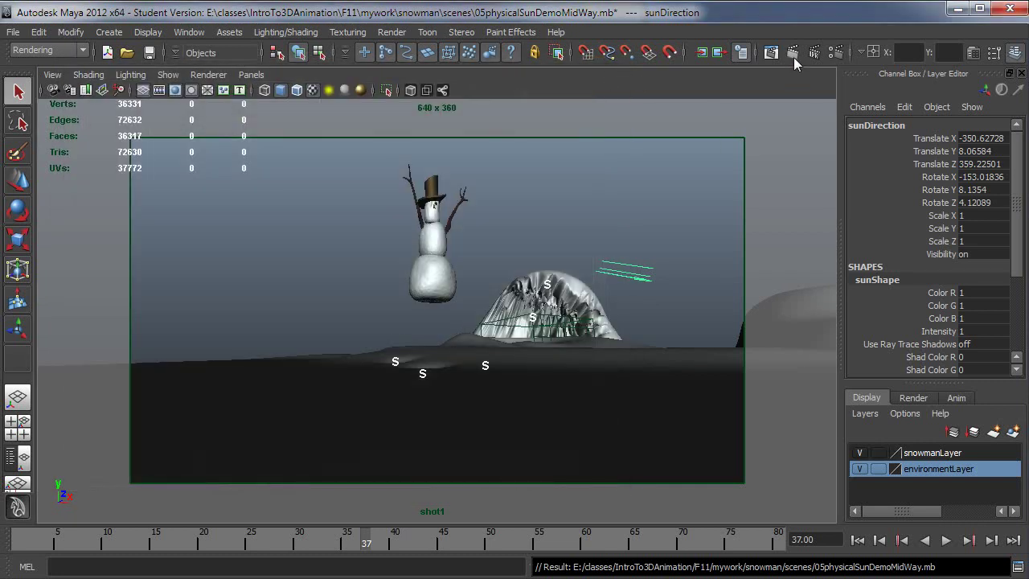
Step: Review the render settings and locate the Batch Render command without starting it
{"action": "left_click", "coordinate": [834, 53]}
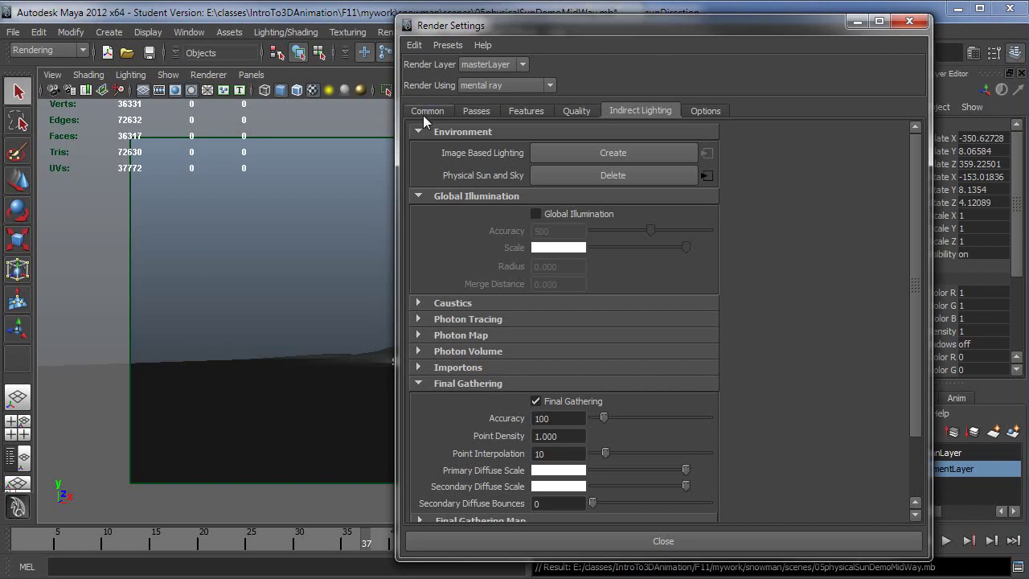
{"action": "left_click_drag", "start_coordinate": [923, 262], "coordinate": [922, 238]}
{"action": "left_click", "coordinate": [909, 21]}
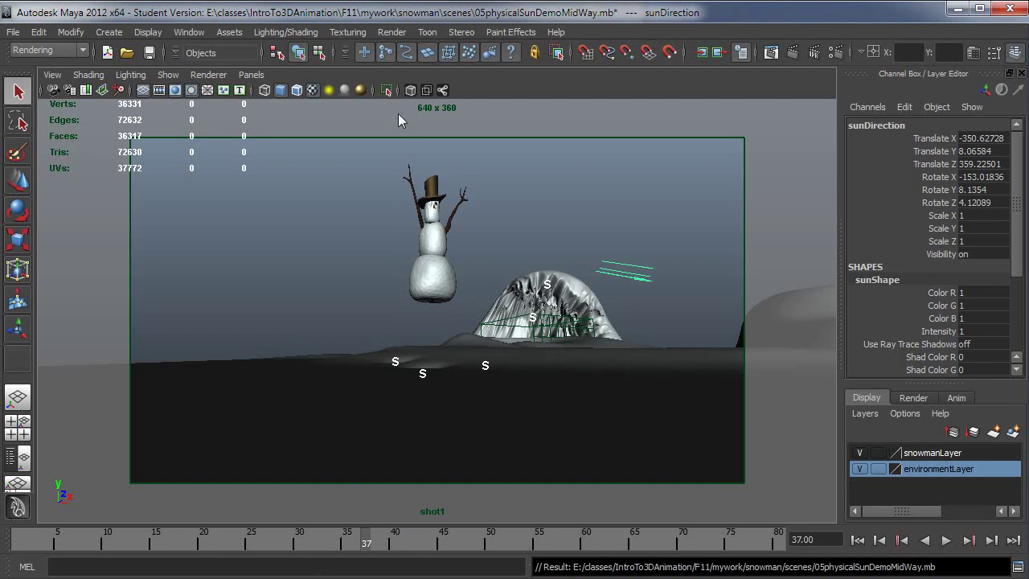
{"action": "left_click", "coordinate": [391, 33]}
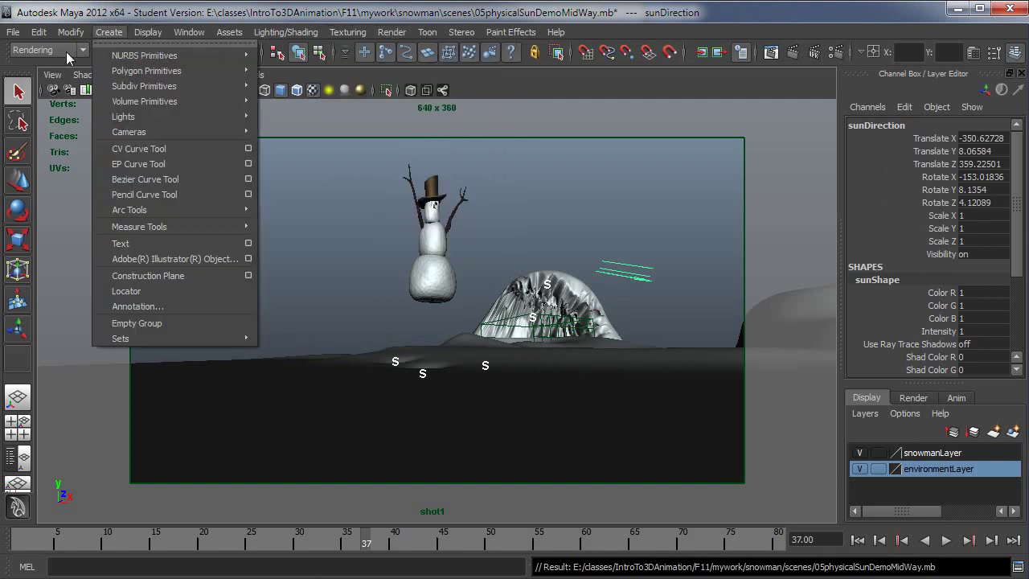
{"action": "left_click", "coordinate": [66, 52]}
{"action": "left_click", "coordinate": [66, 52]}
{"action": "left_click", "coordinate": [392, 32]}
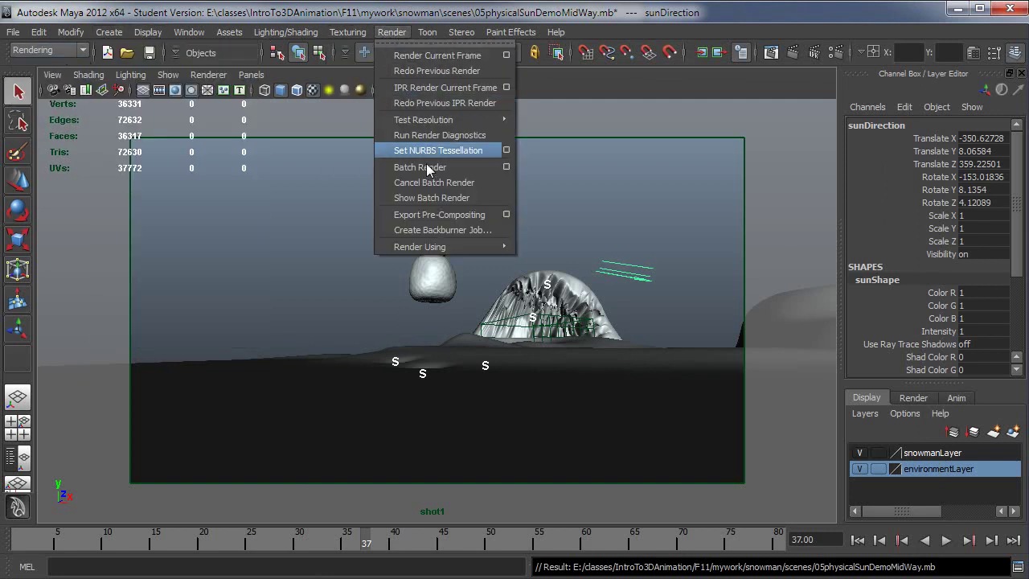
{"action": "left_click", "coordinate": [624, 181]}
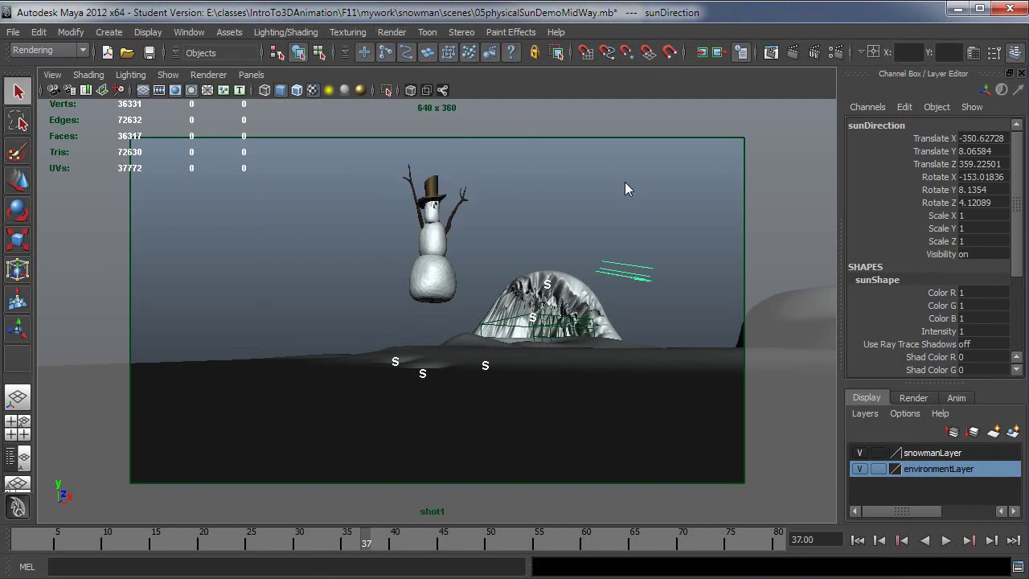